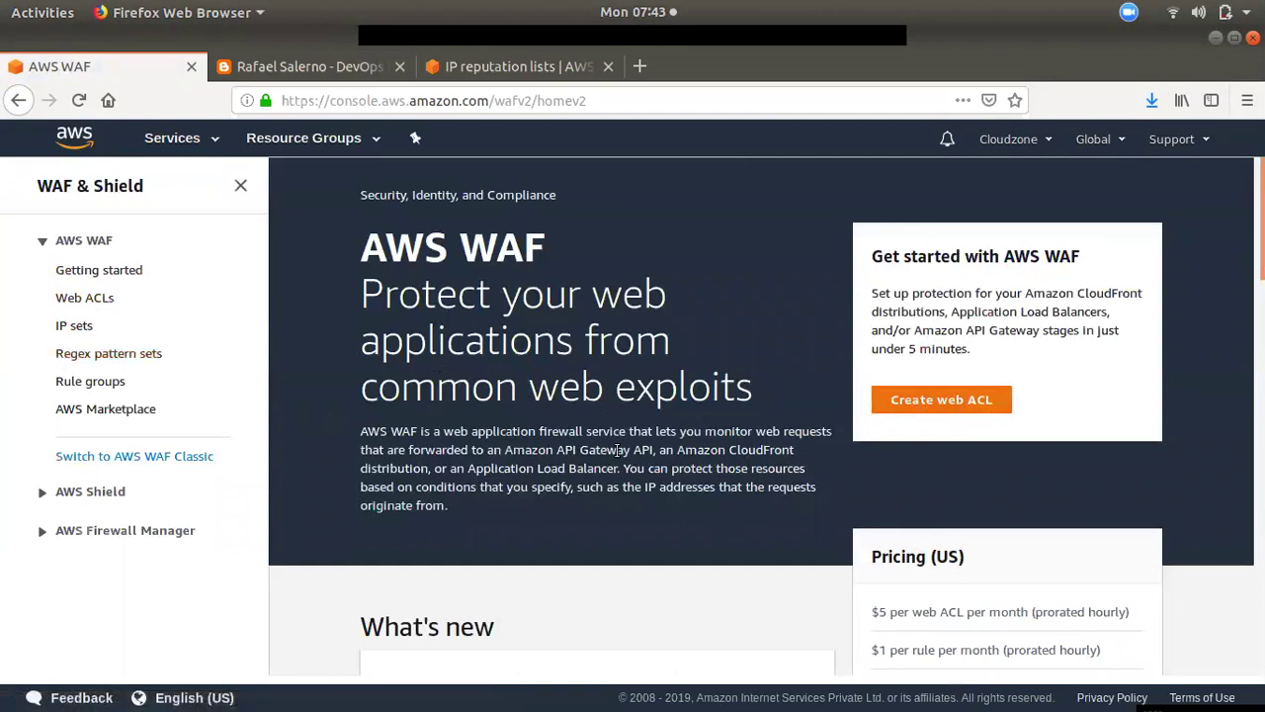
Start creating a web ACL and enter demowaf as its name.
left_click(927, 400)
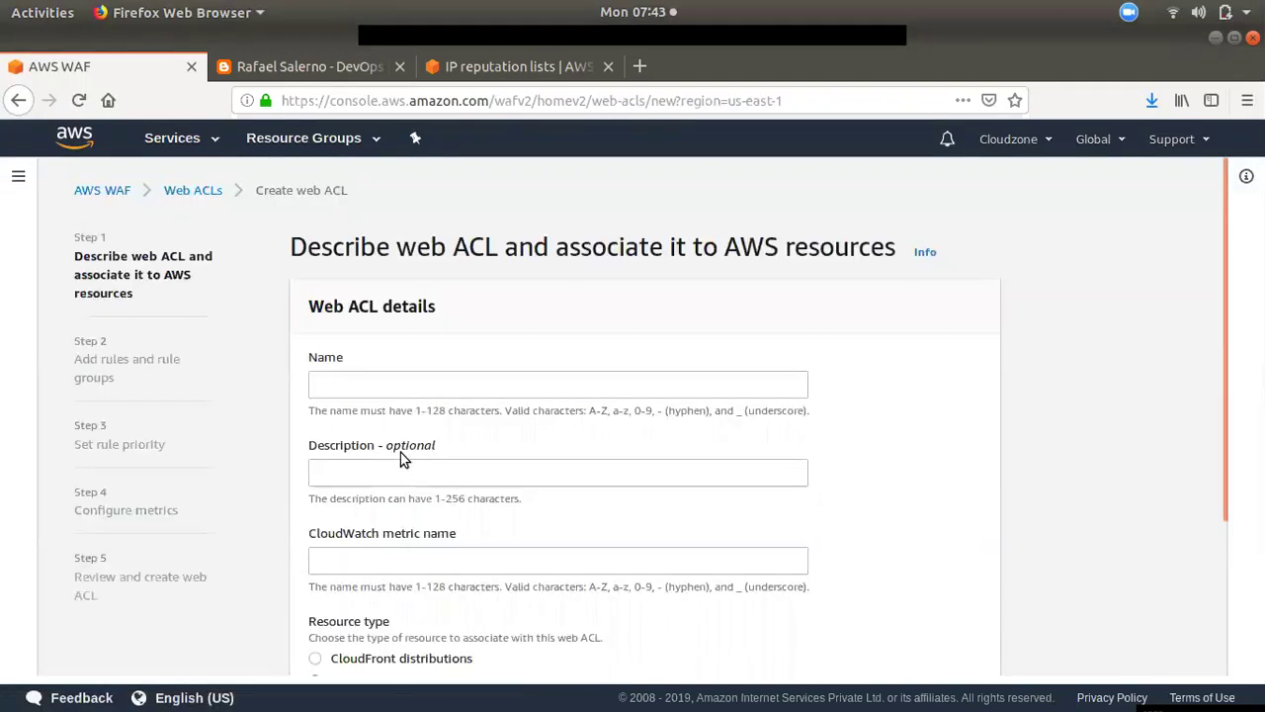
left_click(384, 391)
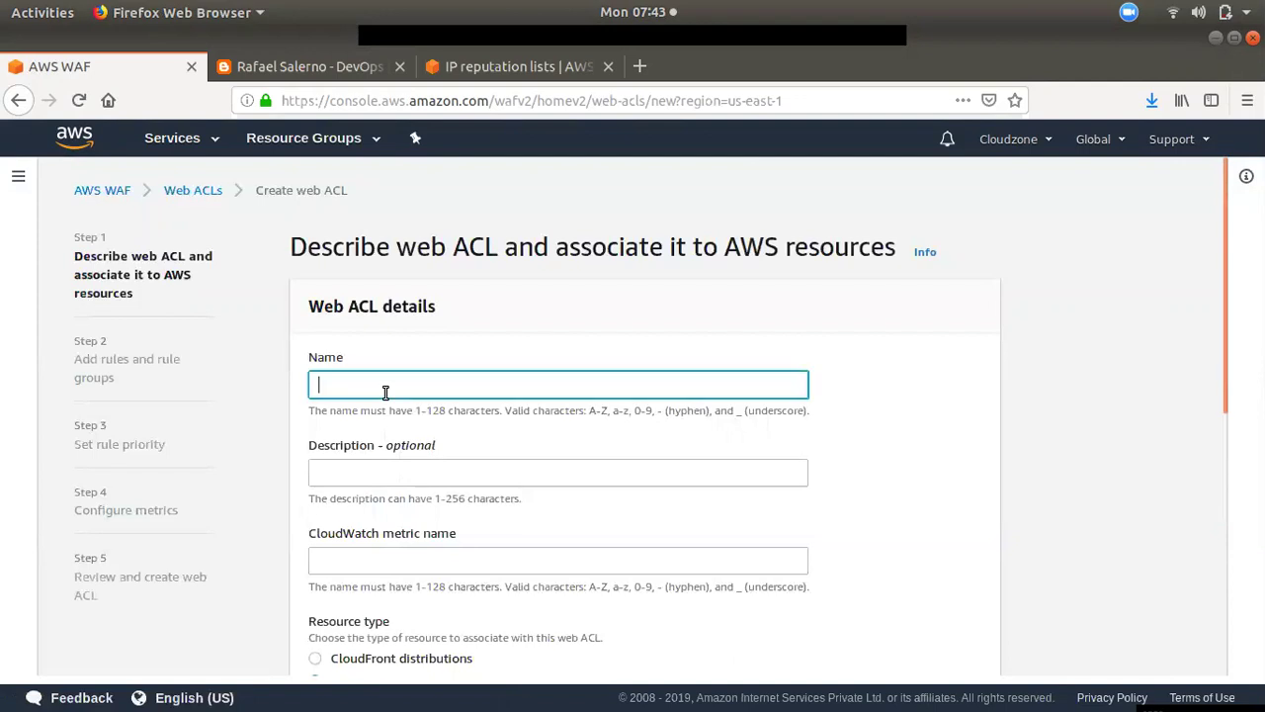
type("demowaf")
scroll(469, 465, "down", 3)
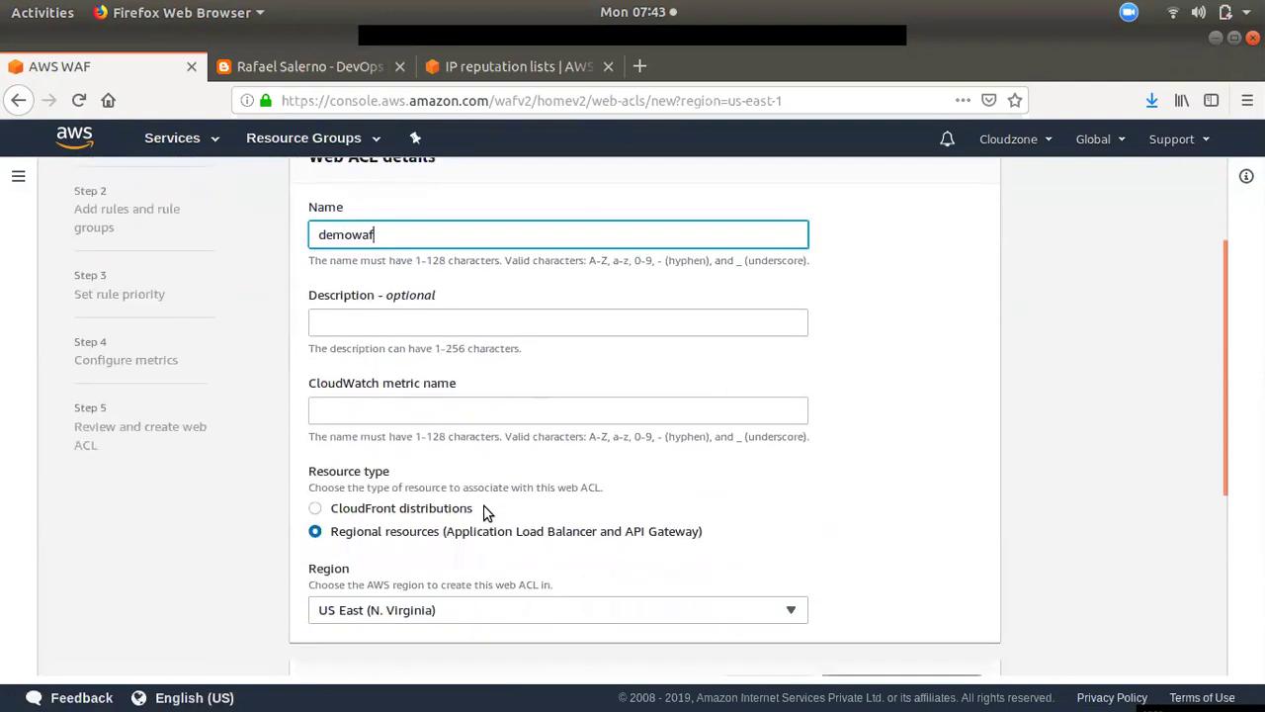
left_click(404, 418)
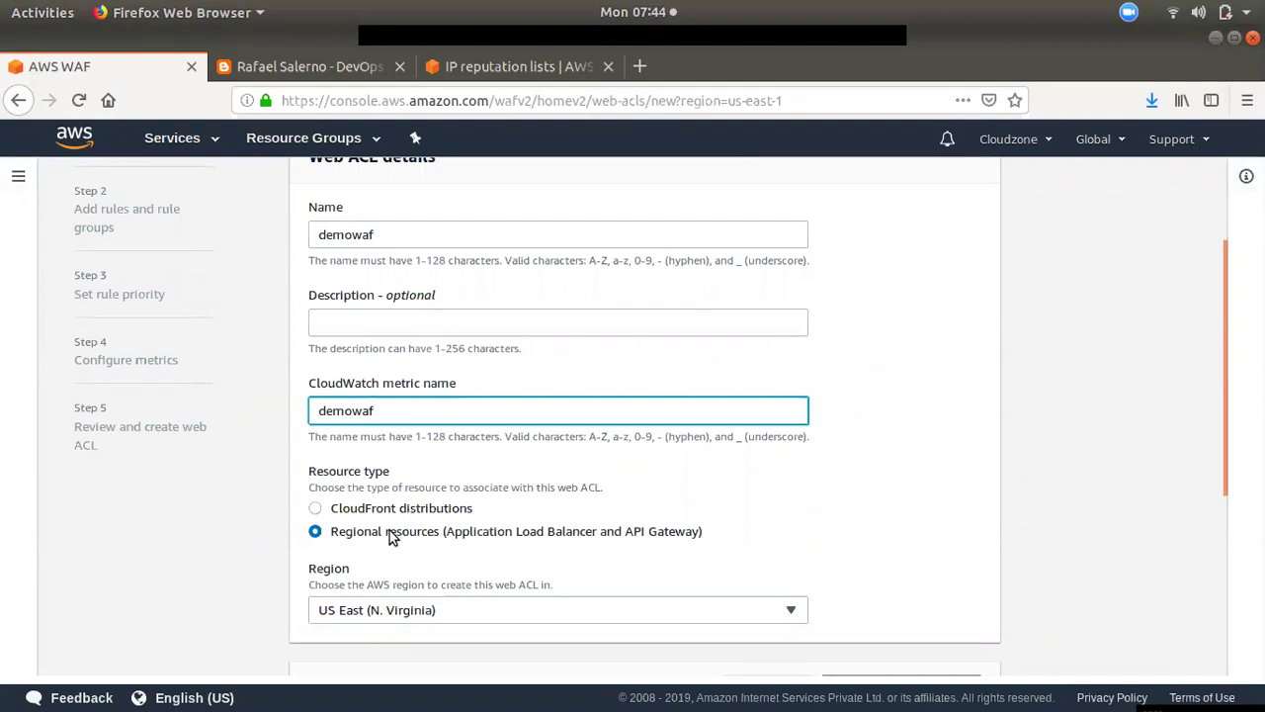
scroll(395, 528, "down", 2)
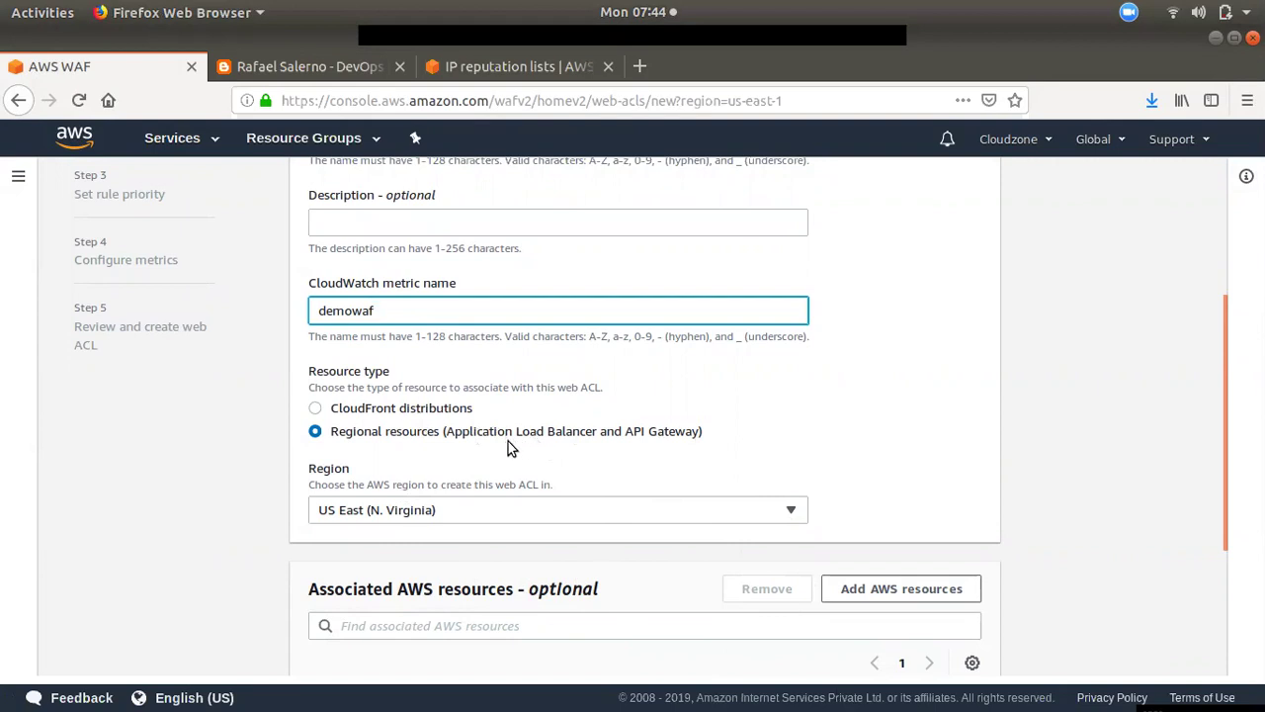
Set the web ACL's resource type to CloudFront distributions.
left_click(364, 412)
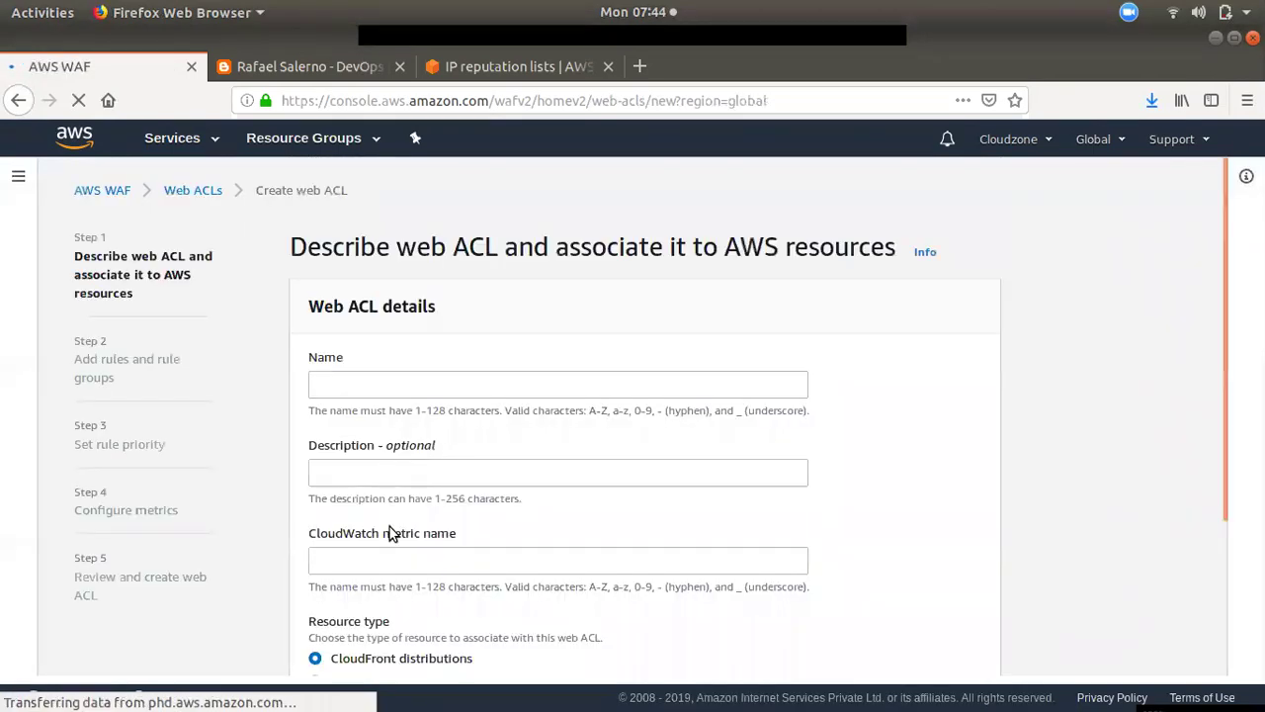
scroll(430, 488, "down", 5)
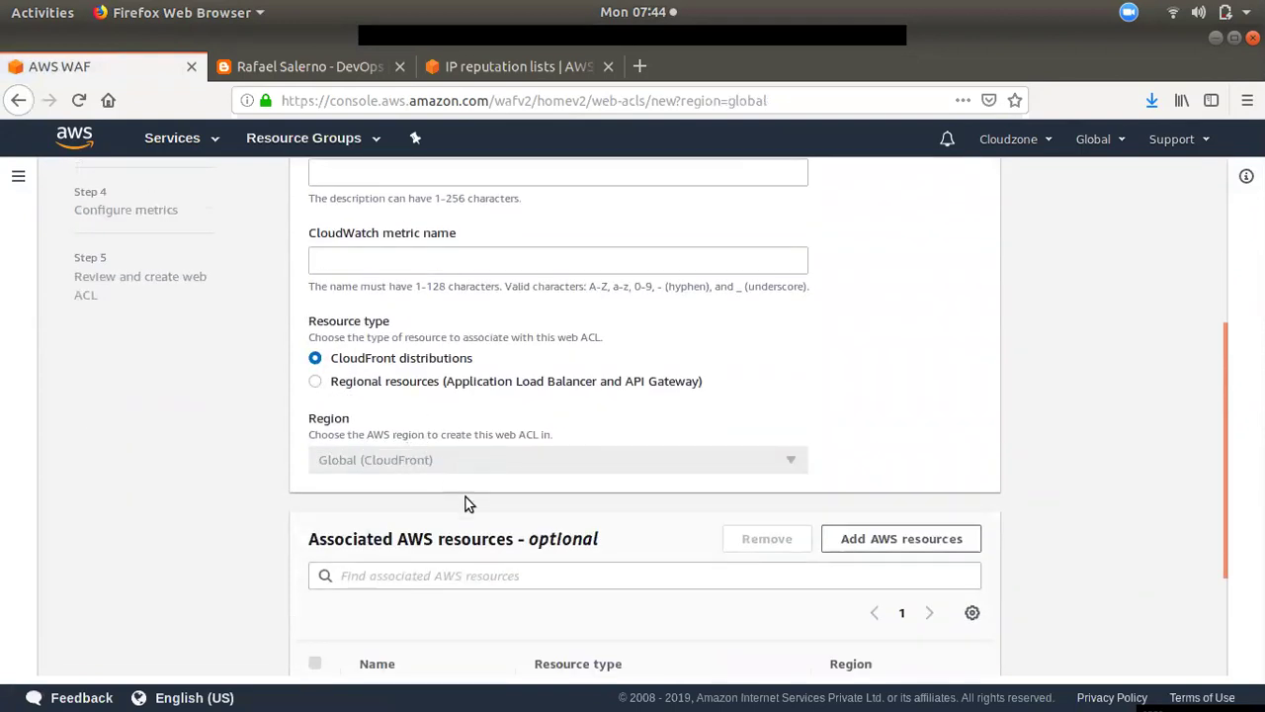
scroll(462, 494, "down", 3)
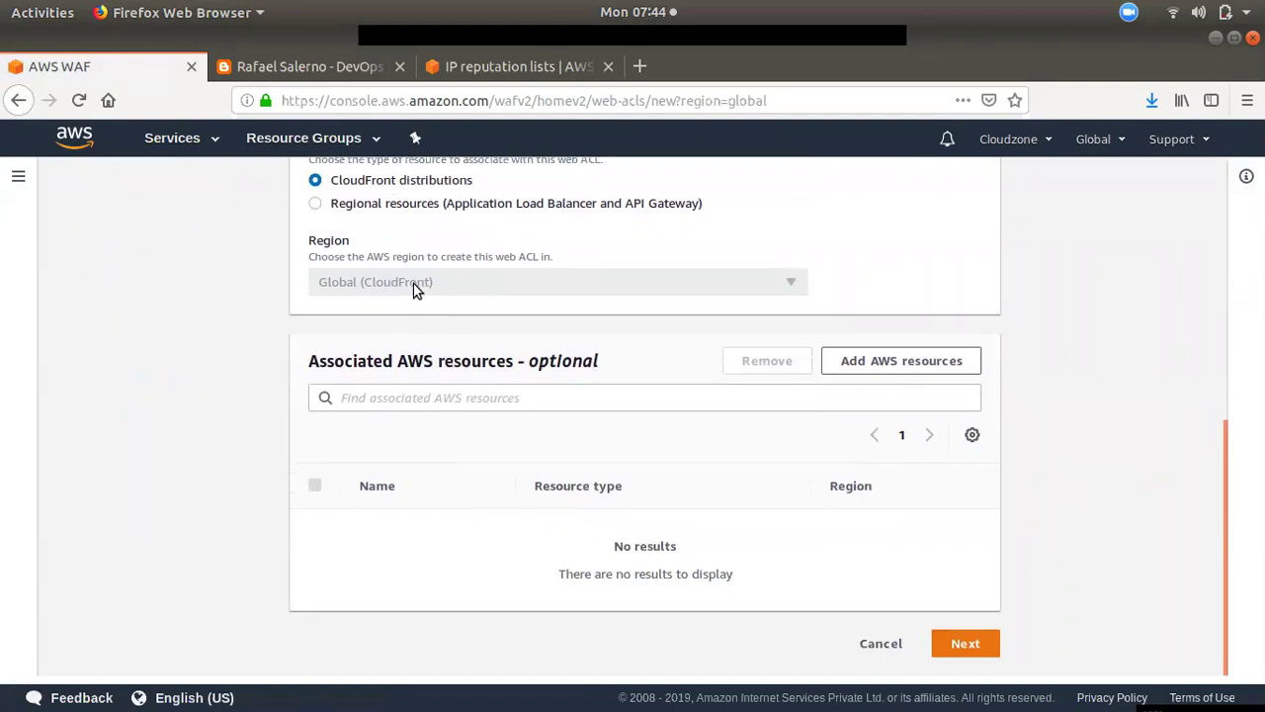
Name the CloudFront web ACL demowaf, using the same CloudWatch metric name.
scroll(405, 420, "up", 3)
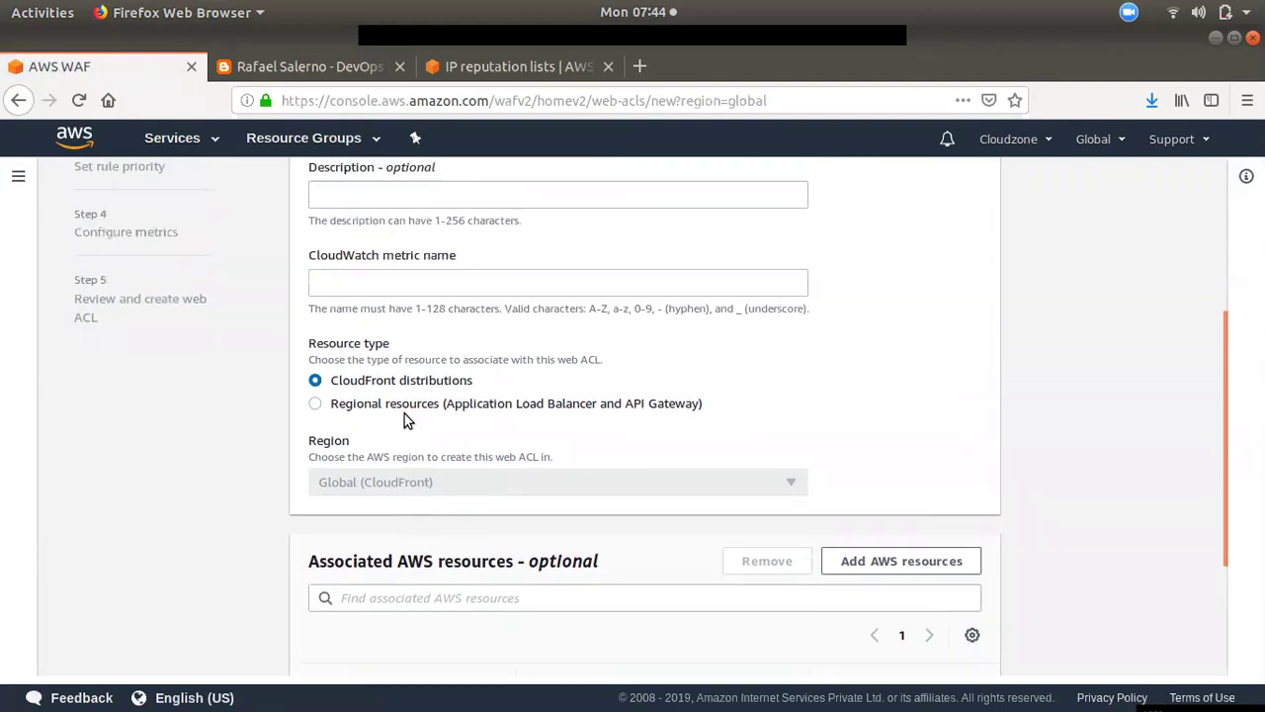
scroll(405, 420, "up", 3)
left_click(347, 309)
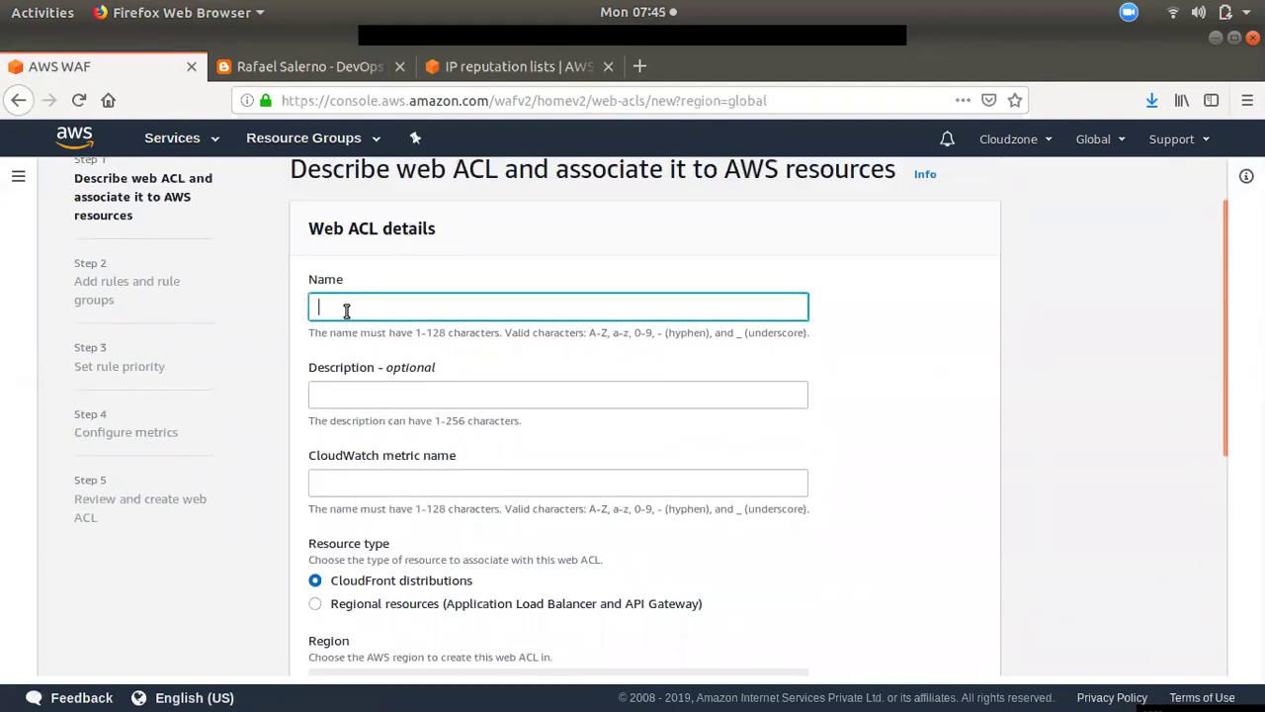
type("demowaf")
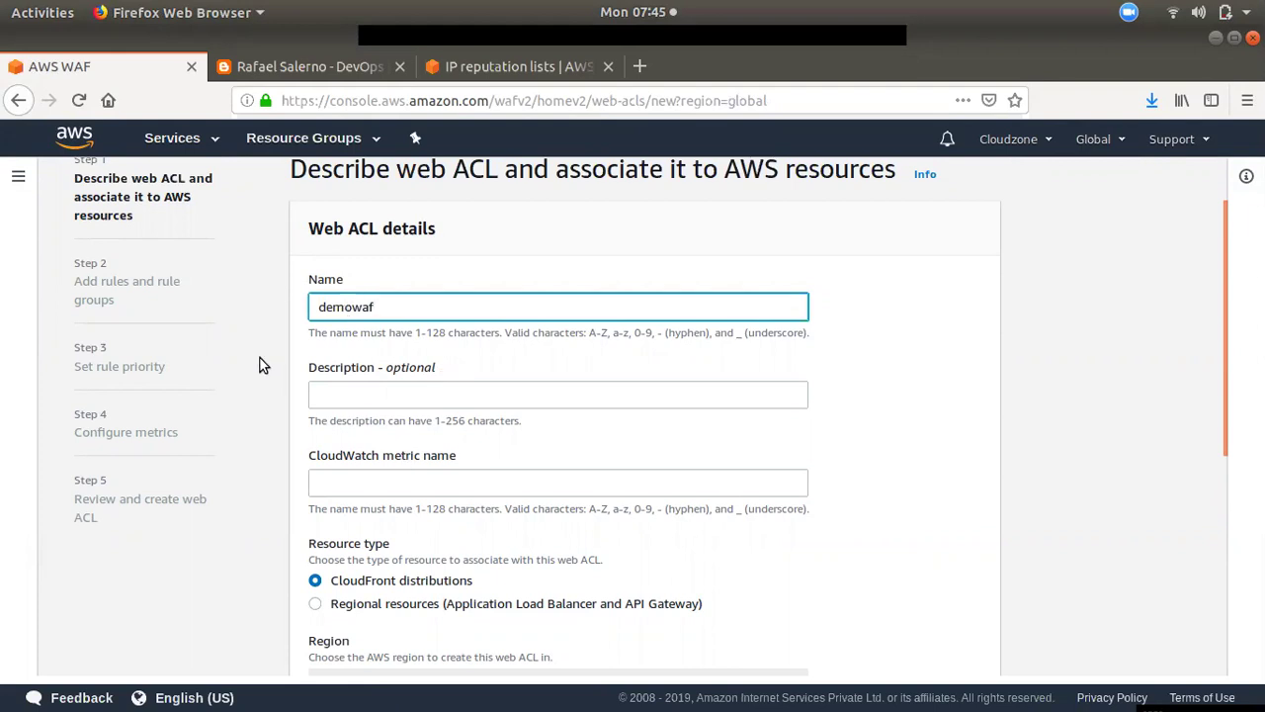
left_click(333, 394)
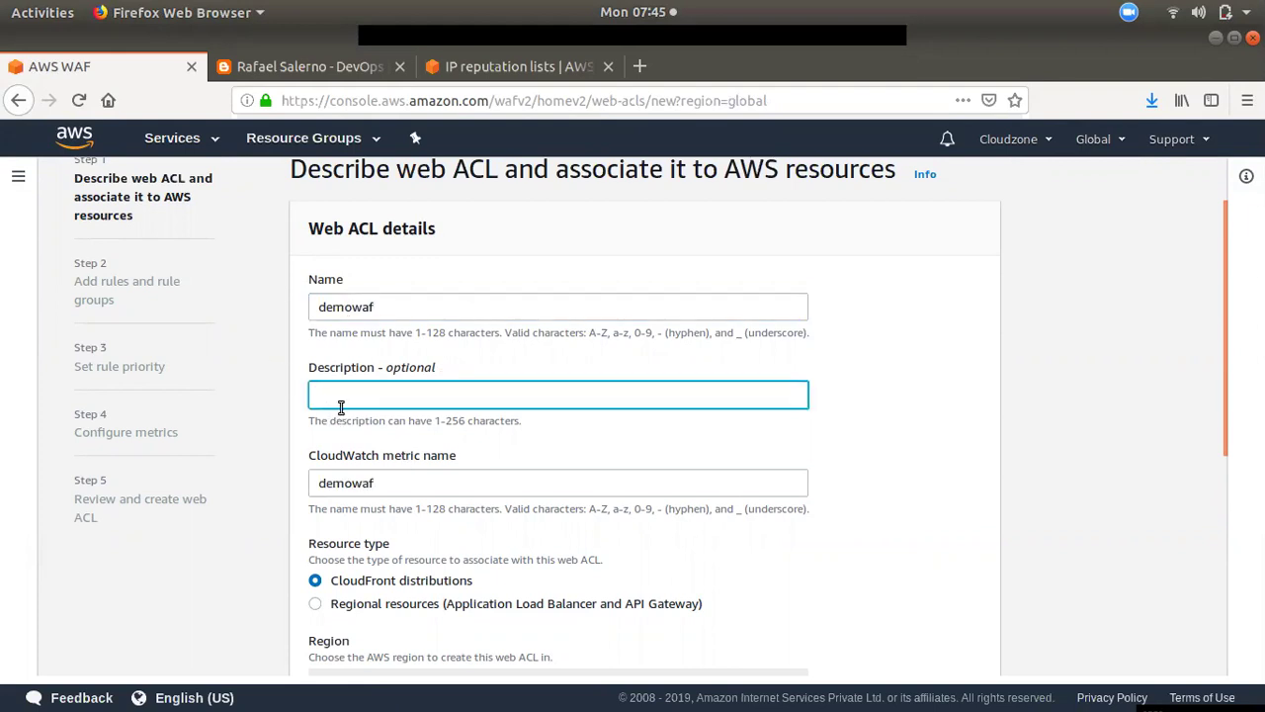
Review the web ACL details and check which CloudFront distributions can be associated, without adding any.
scroll(554, 571, "down", 1)
scroll(548, 563, "down", 3)
scroll(514, 494, "down", 2)
scroll(524, 529, "down", 1)
scroll(410, 444, "up", 4)
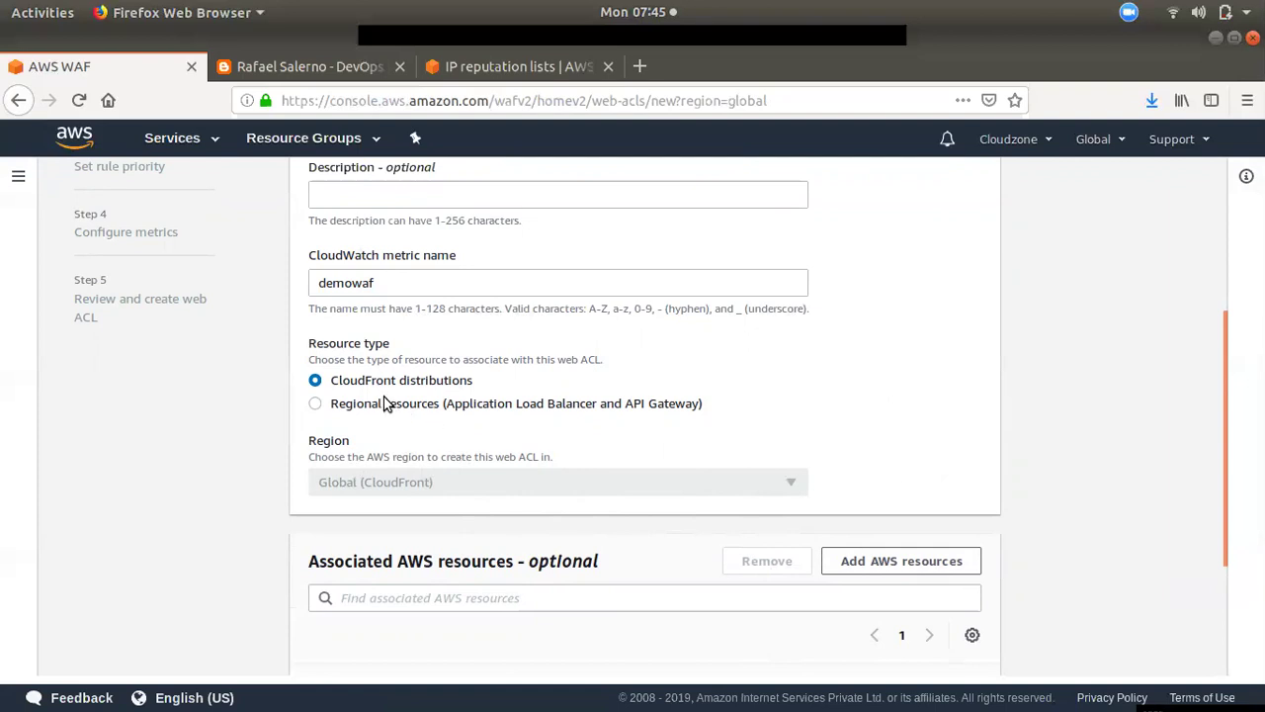
scroll(487, 420, "up", 3)
scroll(504, 525, "down", 7)
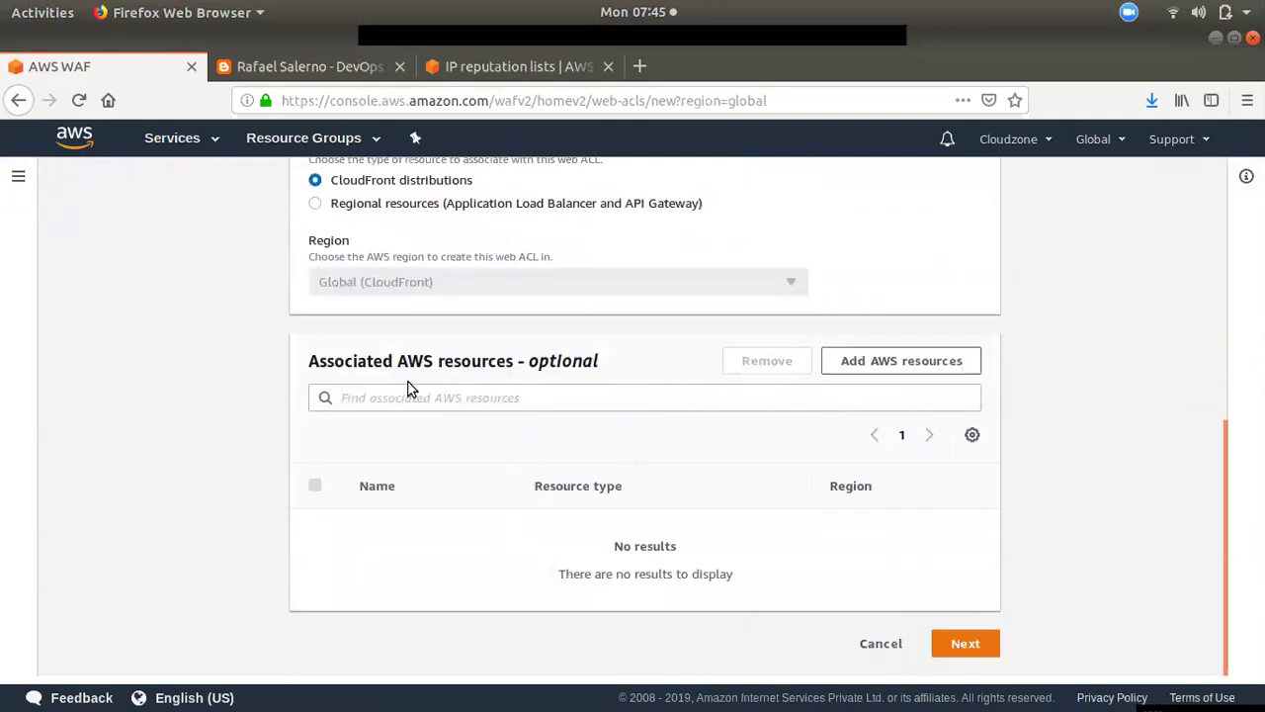
left_click(895, 363)
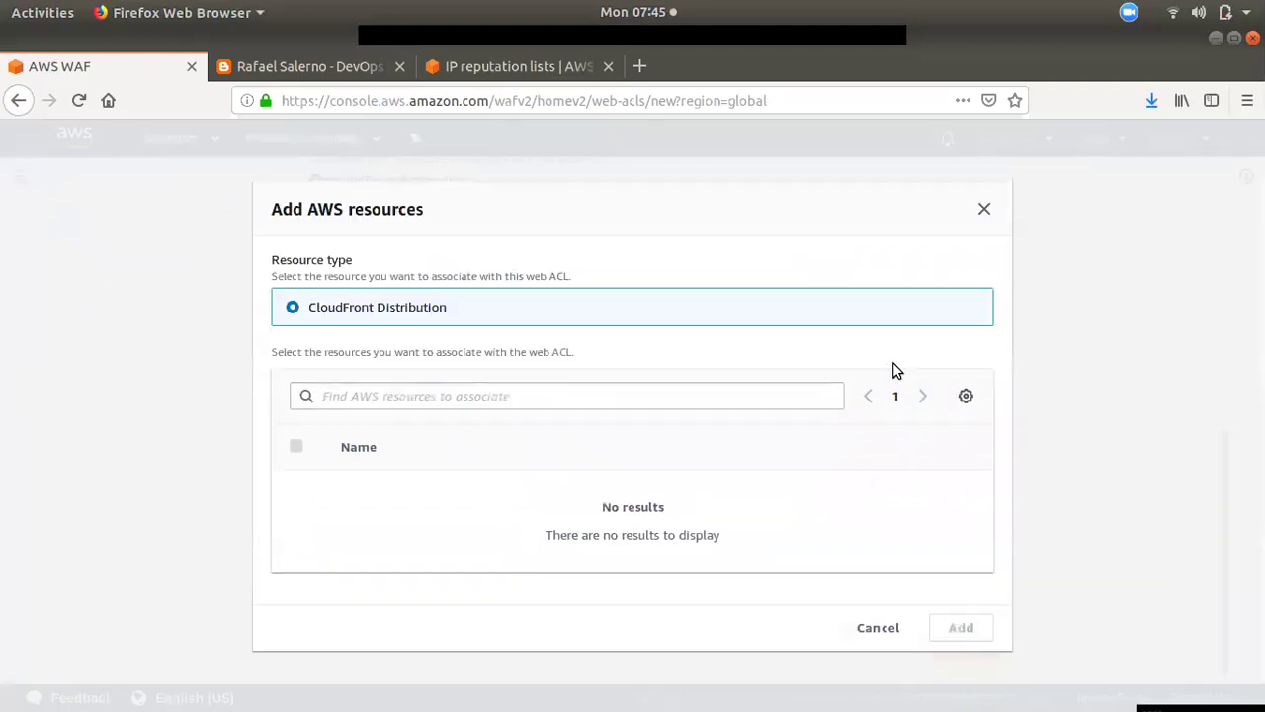
left_click(356, 399)
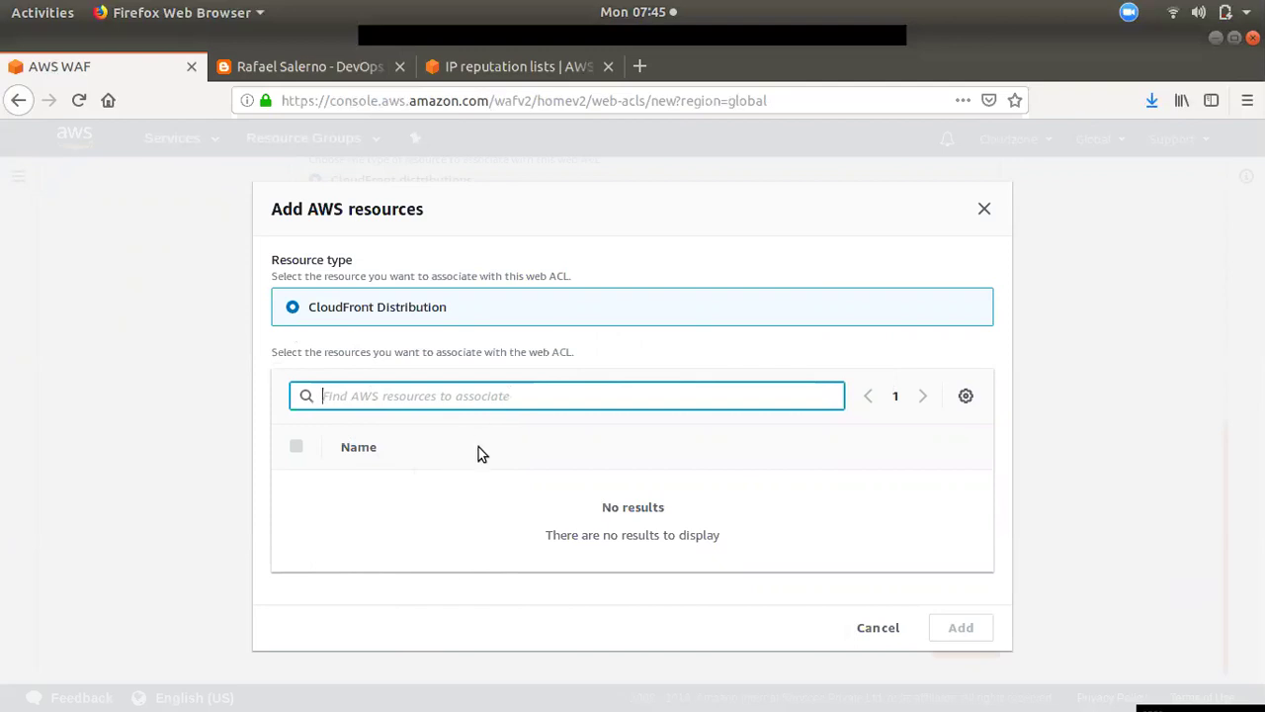
left_click(880, 627)
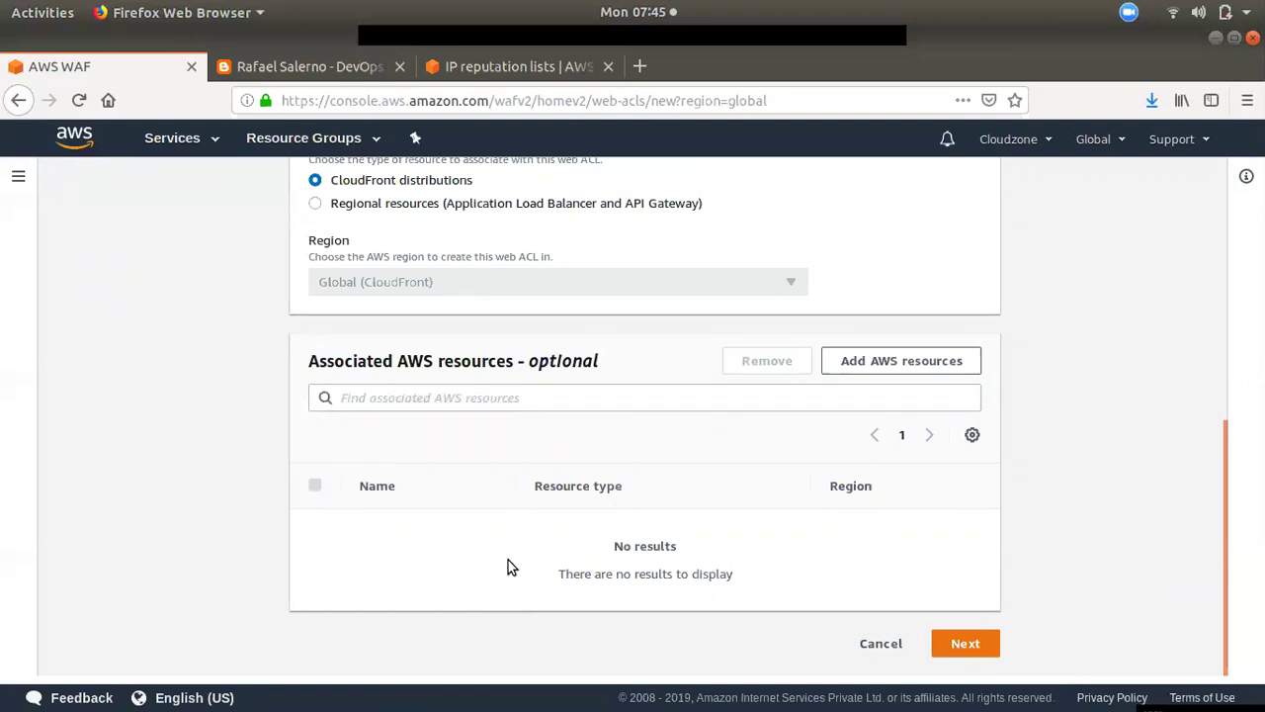
Continue to the rules stage of the web ACL and start adding managed rule groups.
left_click(965, 644)
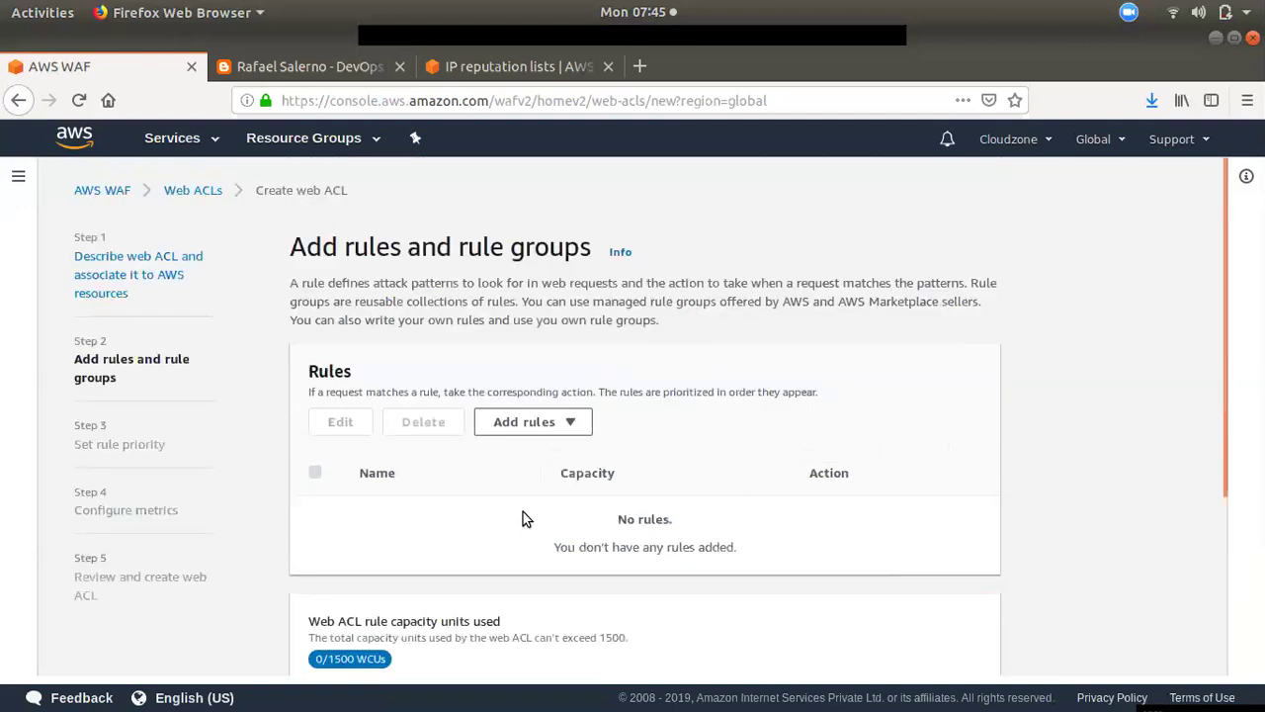
scroll(526, 543, "down", 3)
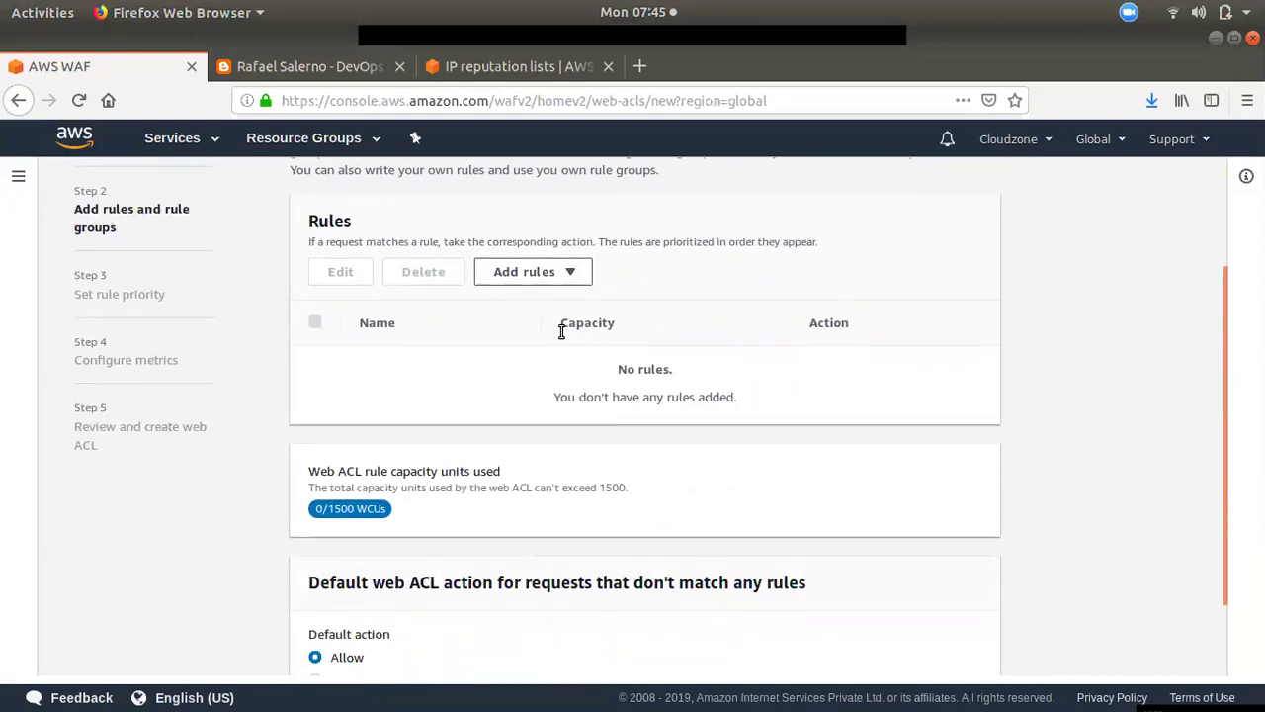
scroll(553, 445, "up", 2)
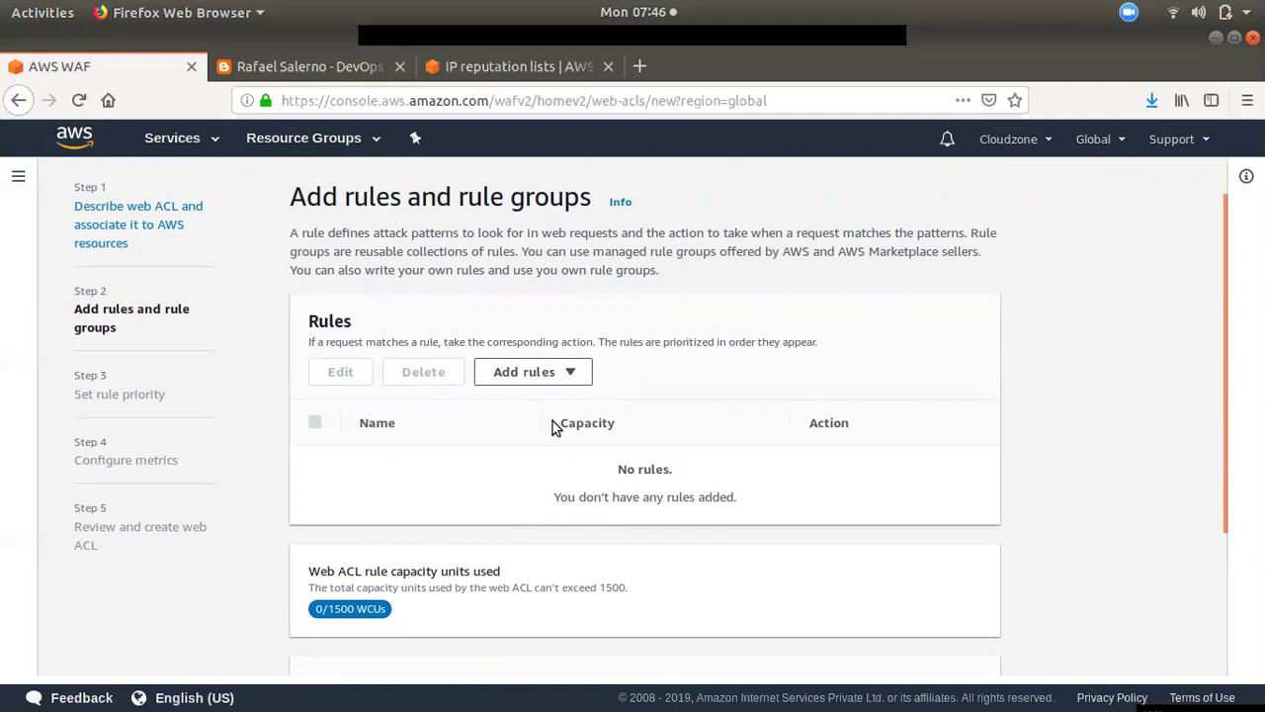
scroll(553, 423, "down", 4)
scroll(552, 423, "up", 2)
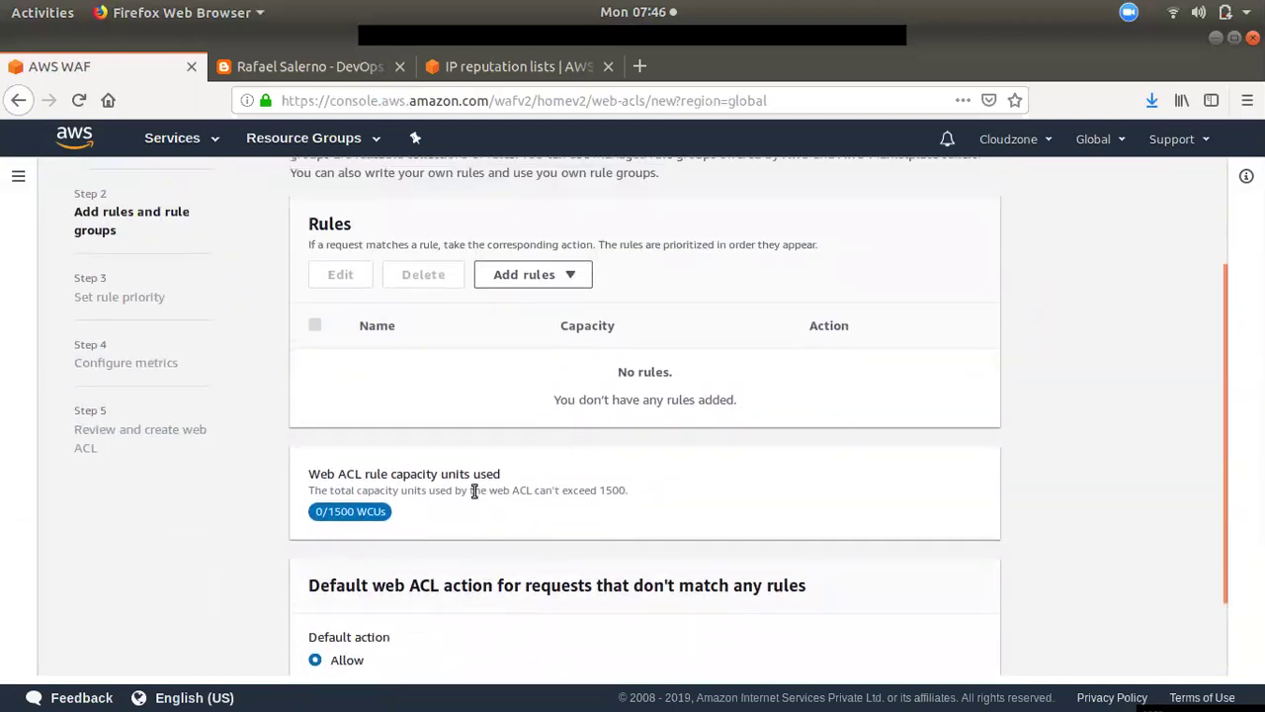
scroll(433, 590, "down", 1)
left_click(524, 225)
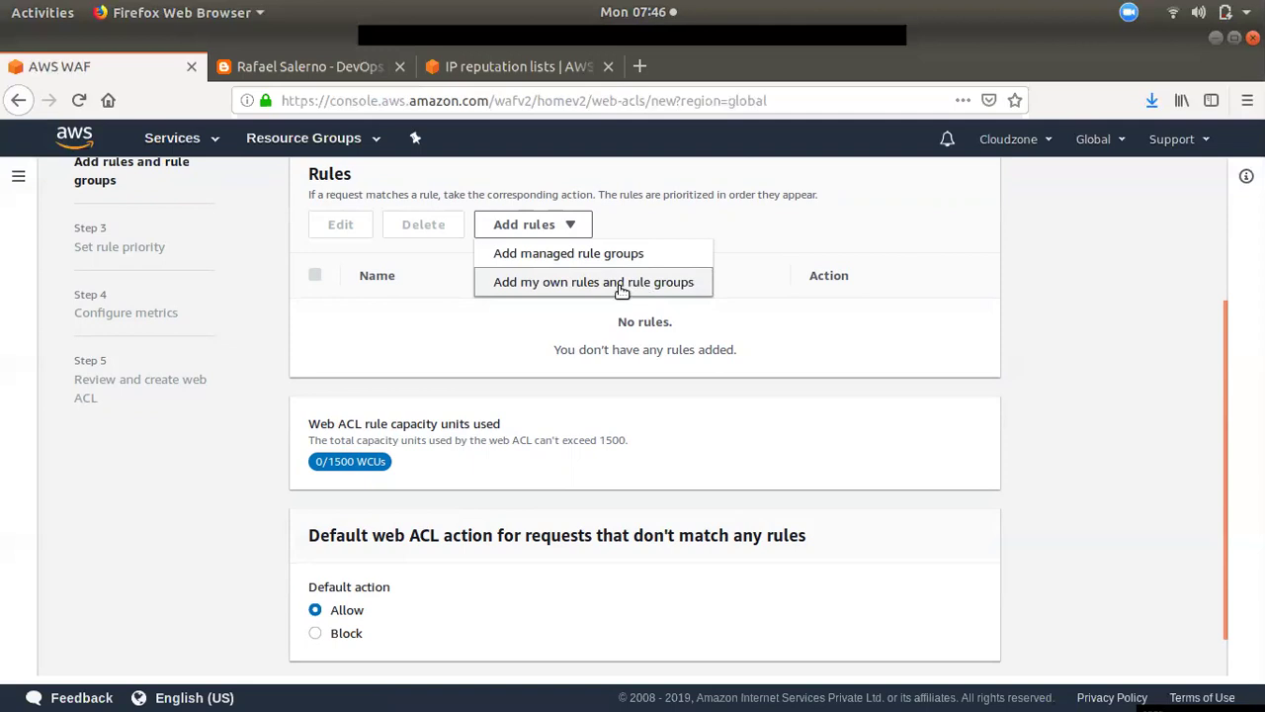
left_click(644, 253)
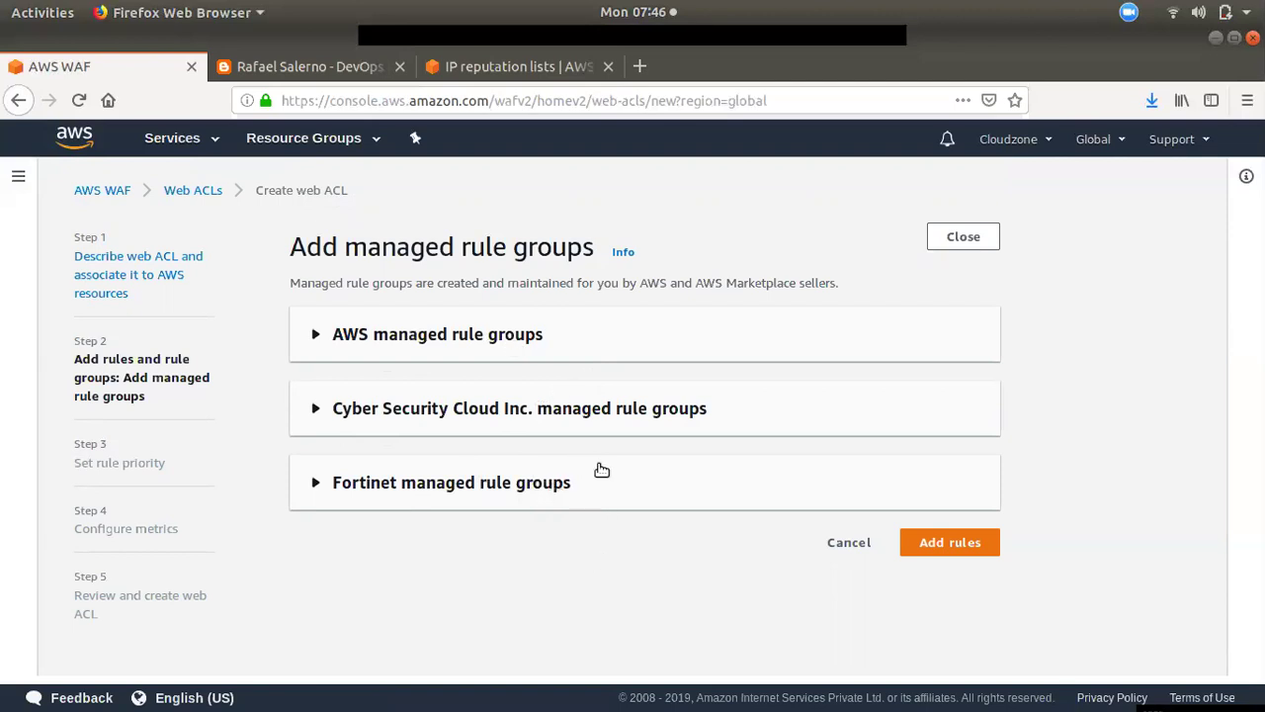
Expand the AWS managed rule groups and examine the available groups and their capacities.
left_click(591, 342)
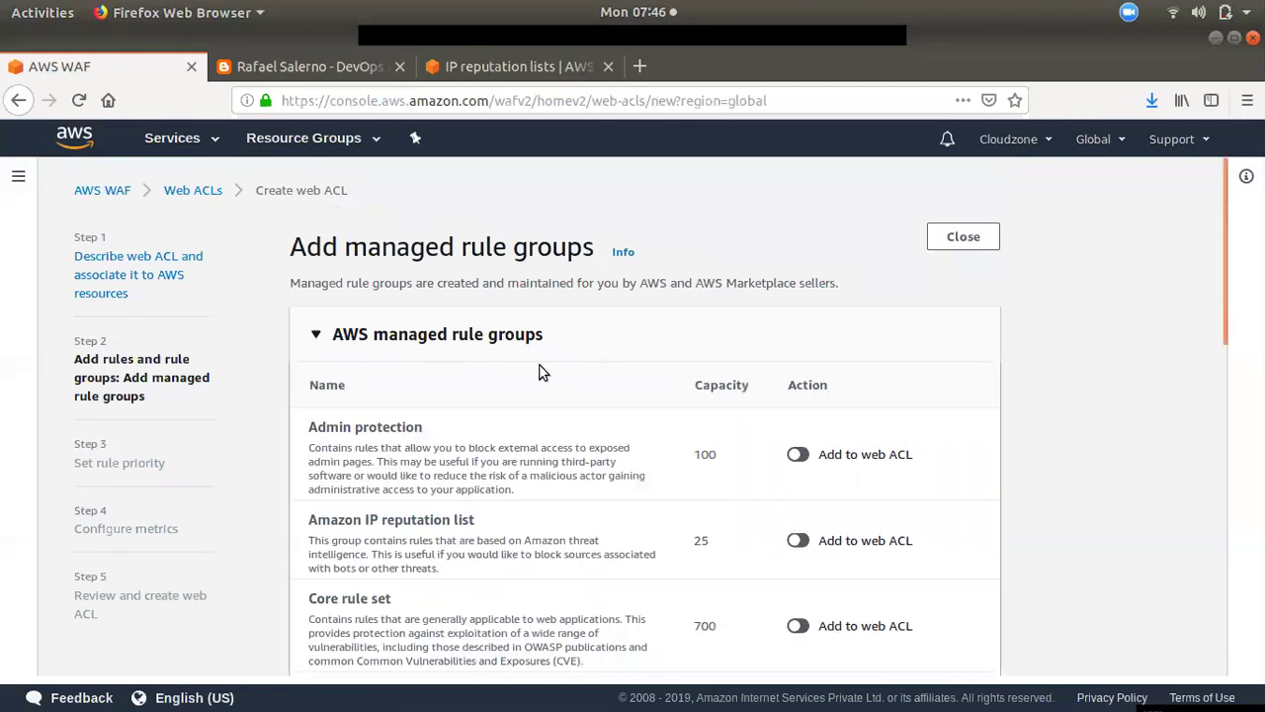
scroll(630, 544, "down", 10)
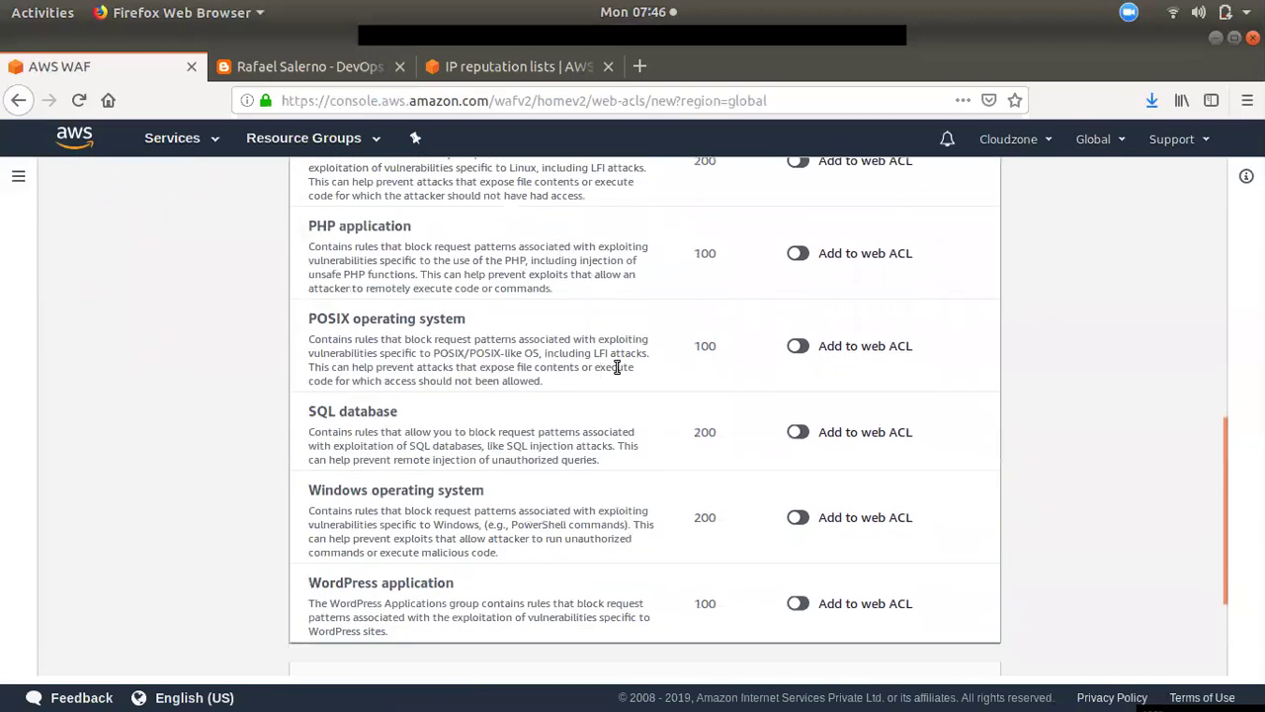
scroll(573, 500, "down", 3)
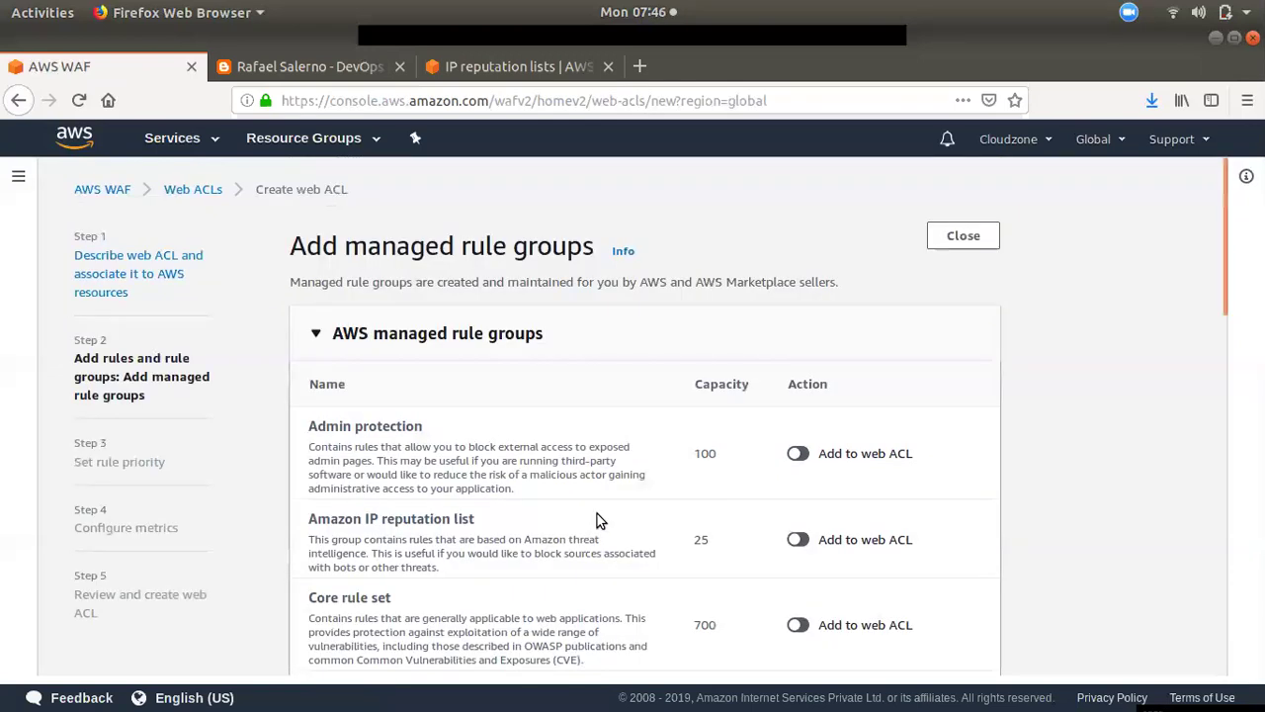
scroll(597, 520, "down", 15)
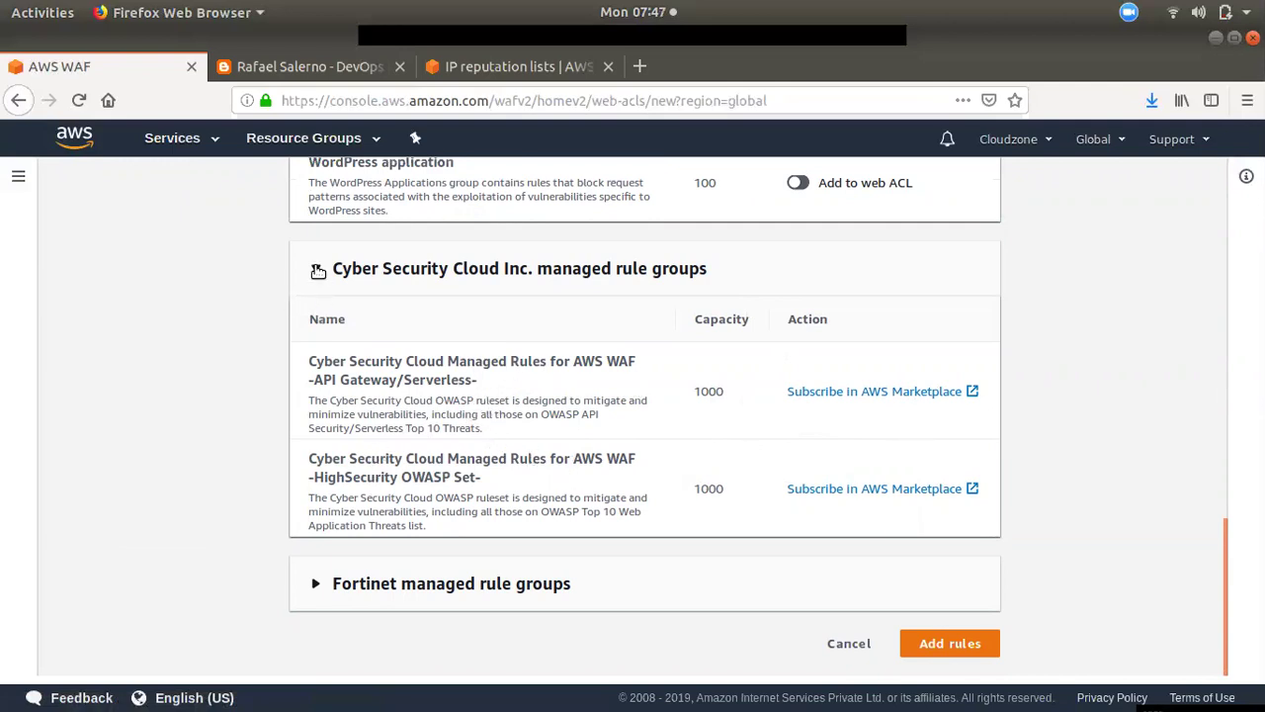
Examine the Fortinet managed rule groups, collapse both marketplace sellers' lists, and return to the AWS managed rule groups.
left_click(316, 268)
scroll(356, 534, "down", 5)
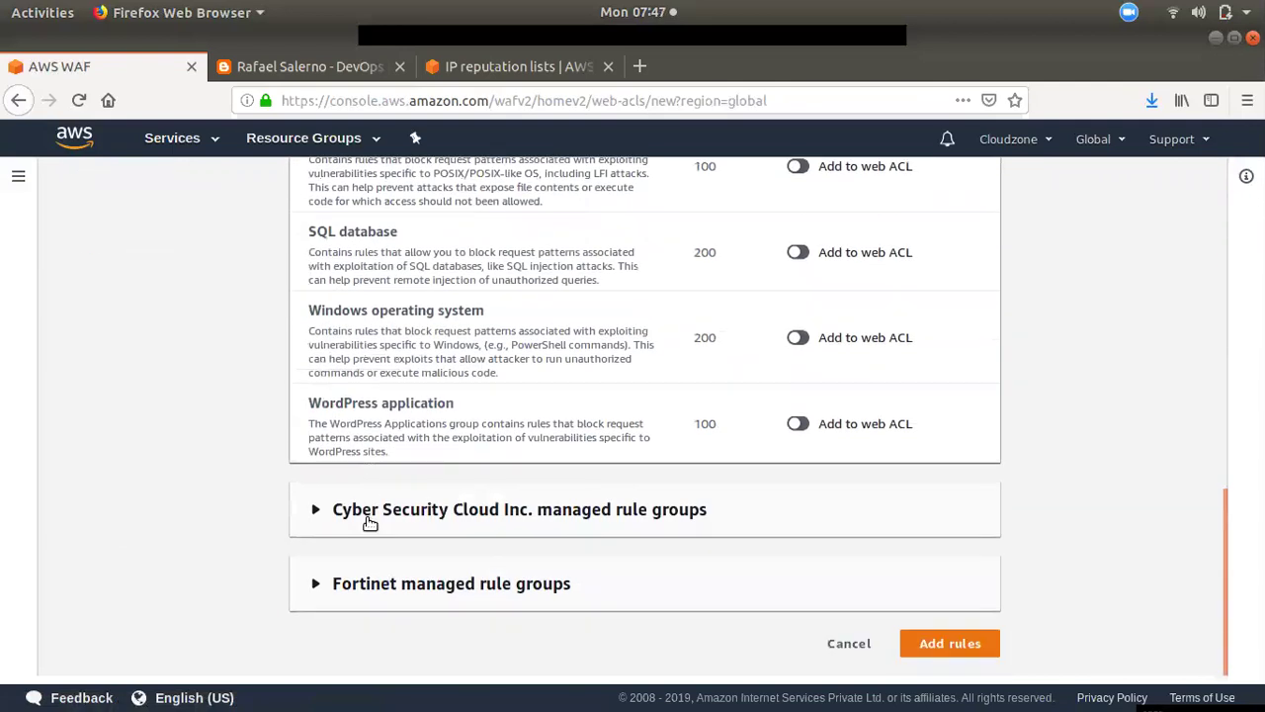
left_click(314, 583)
scroll(328, 569, "down", 10)
scroll(328, 569, "down", 5)
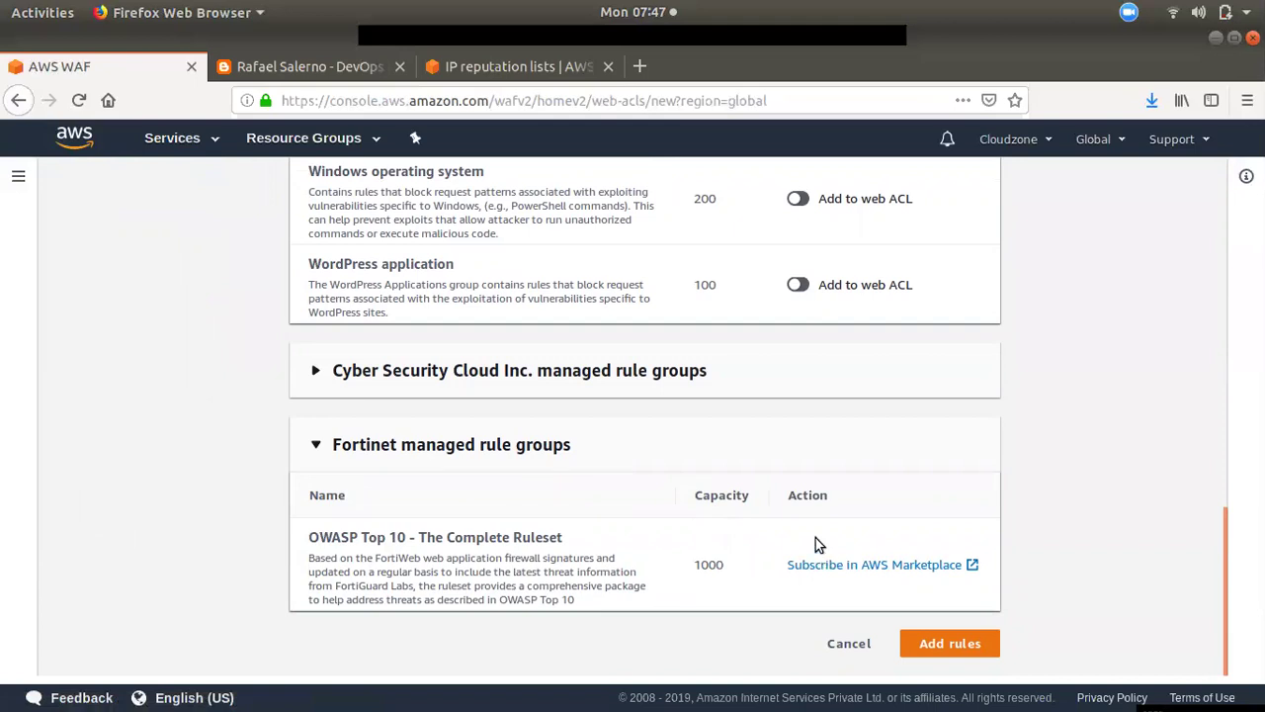
left_click(321, 449)
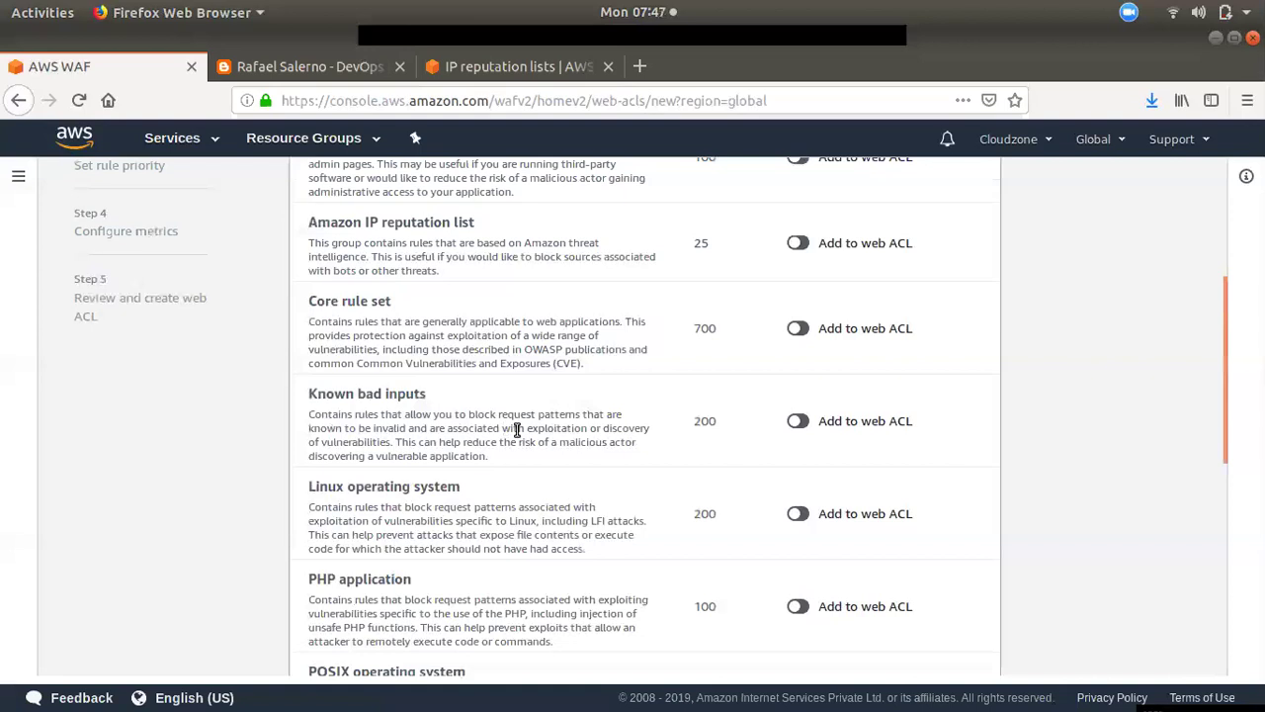
scroll(552, 443, "up", 5)
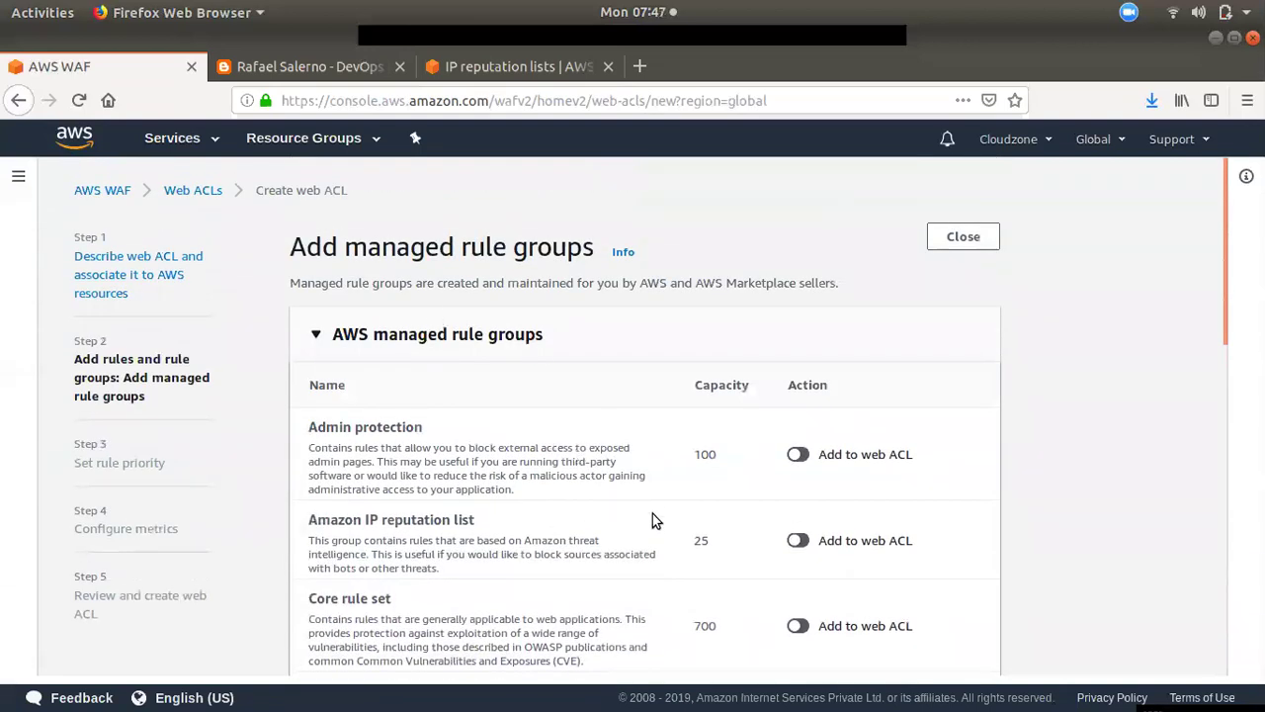
scroll(655, 516, "down", 3)
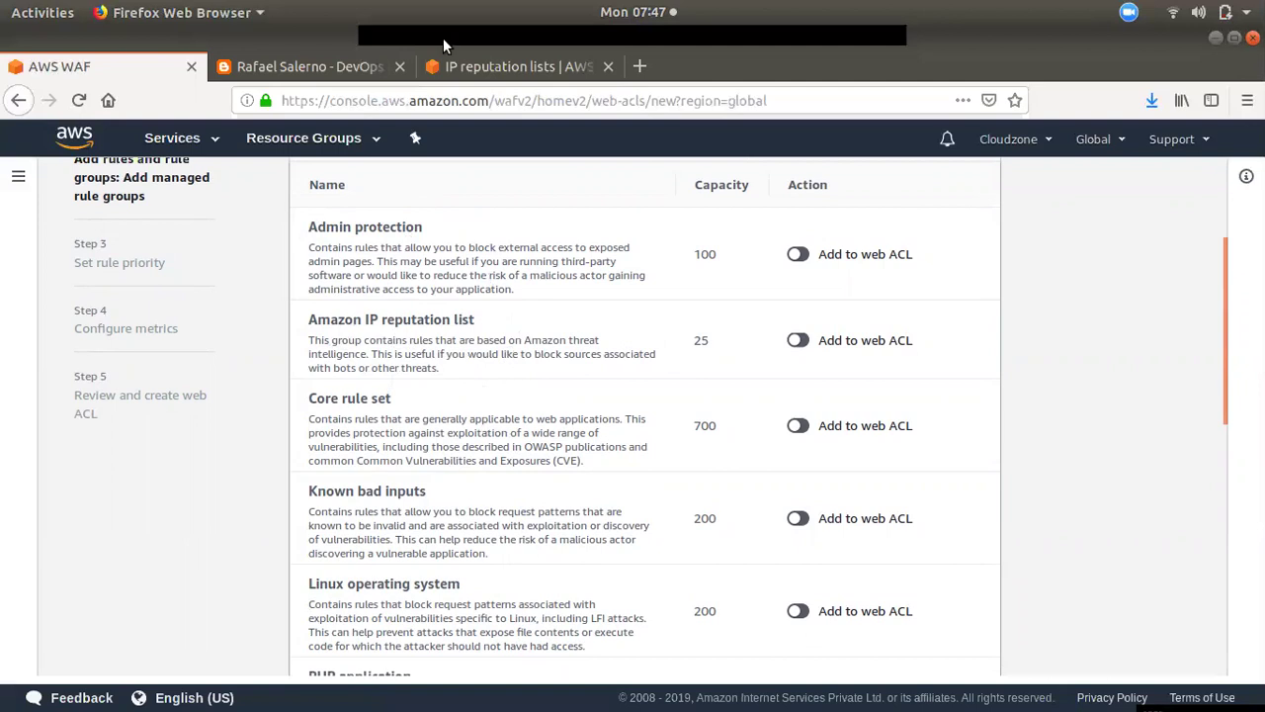
View the AWS Security Blog page on IP reputation lists and the blog article on CloudWatch metrics for DDoS attacks.
left_click(518, 66)
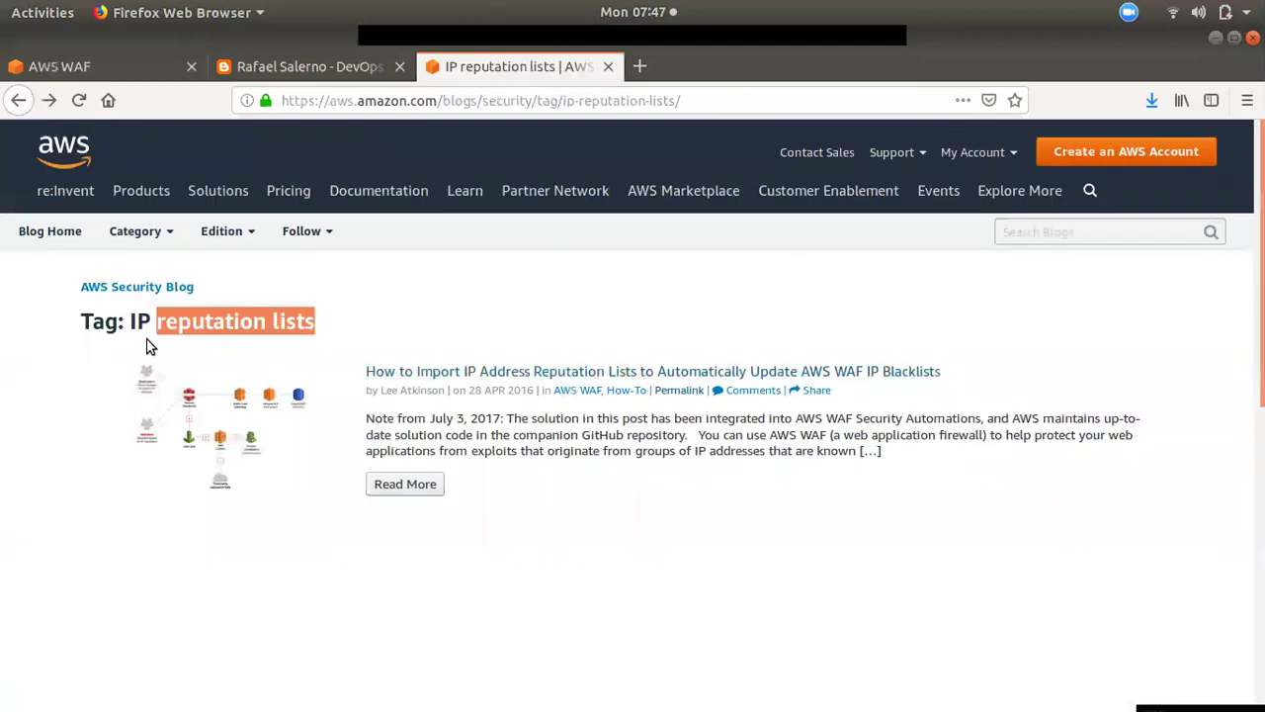
left_click(245, 324)
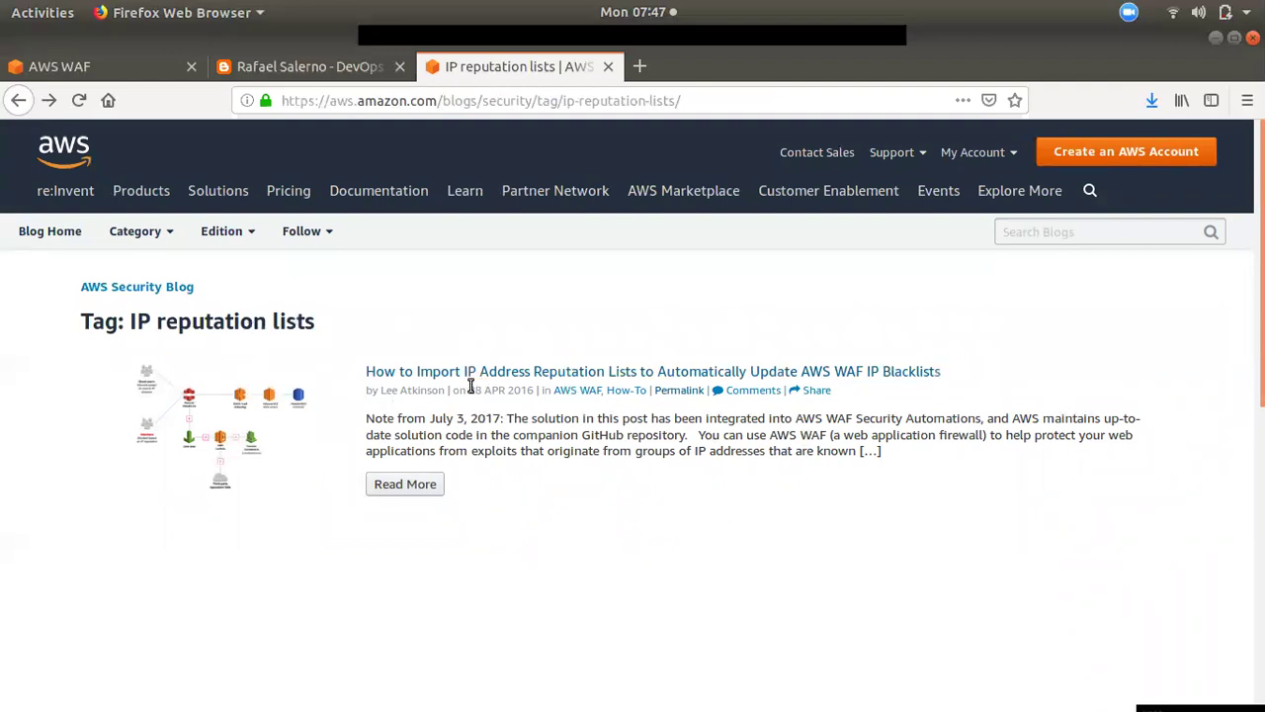
left_click(299, 70)
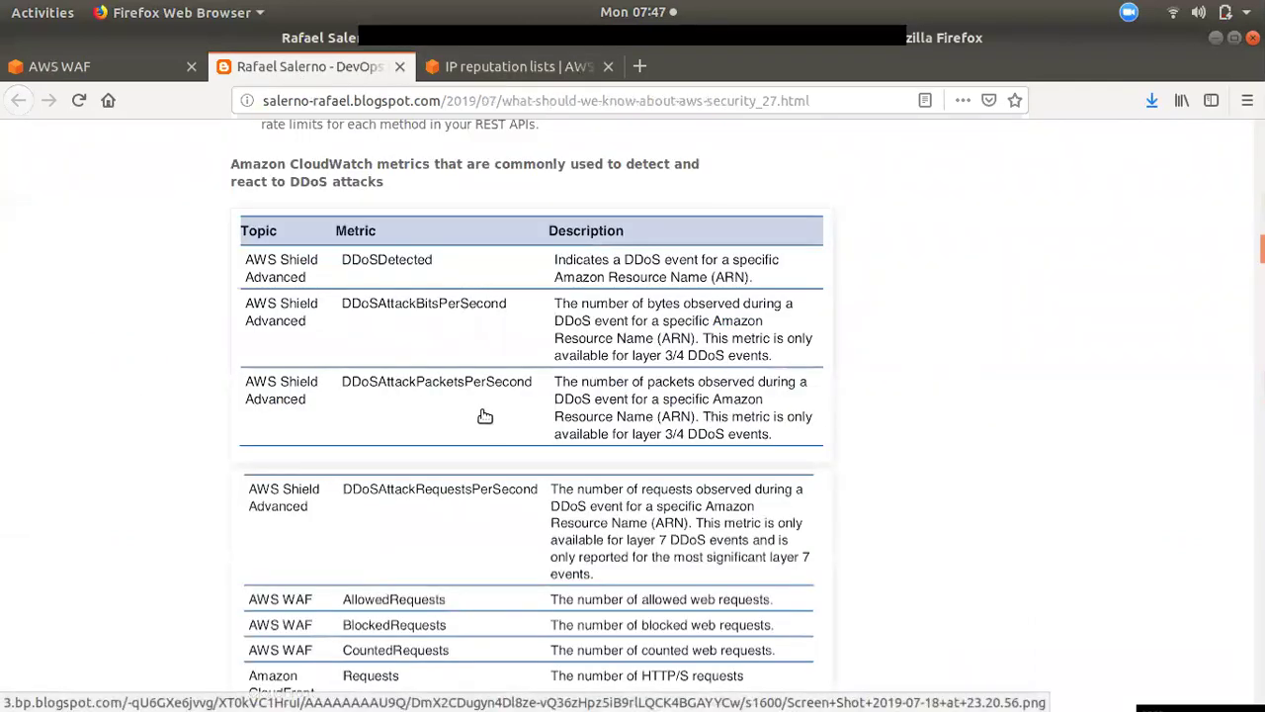
Return to the web ACL's AWS managed rule groups and add the Amazon IP reputation list as a rule.
left_click(98, 67)
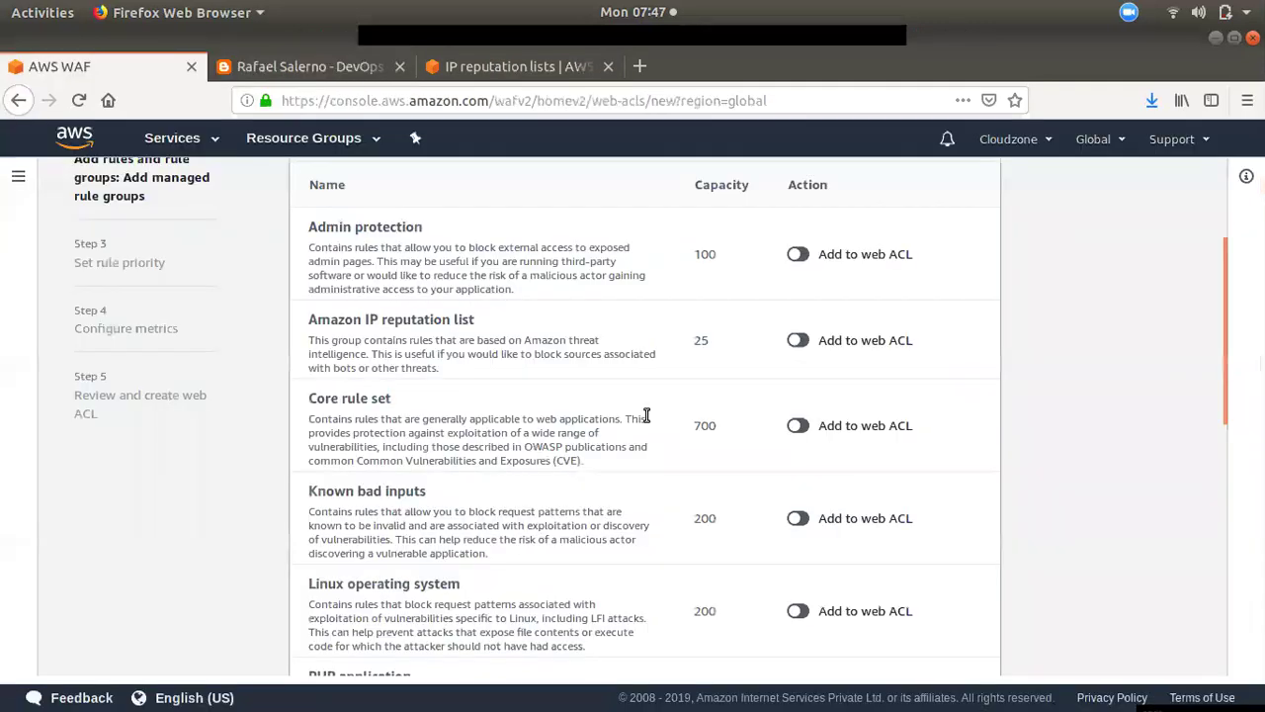
scroll(751, 519, "down", 1)
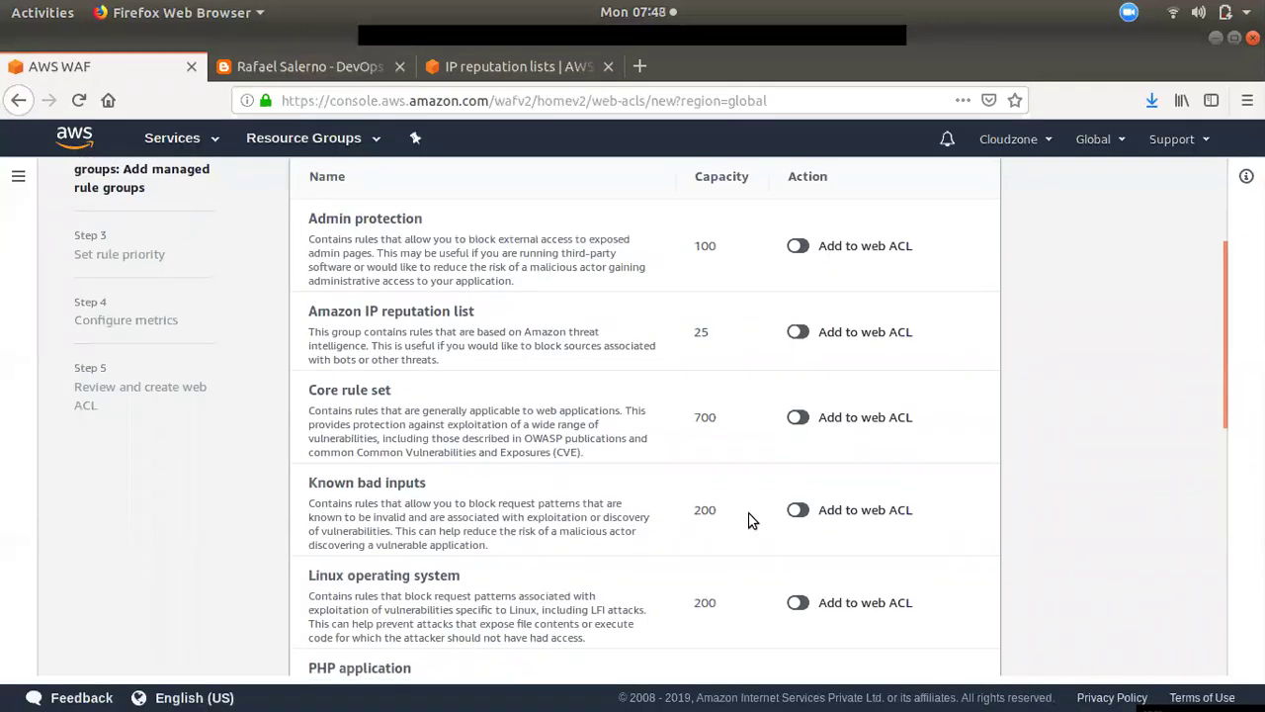
scroll(751, 520, "down", 2)
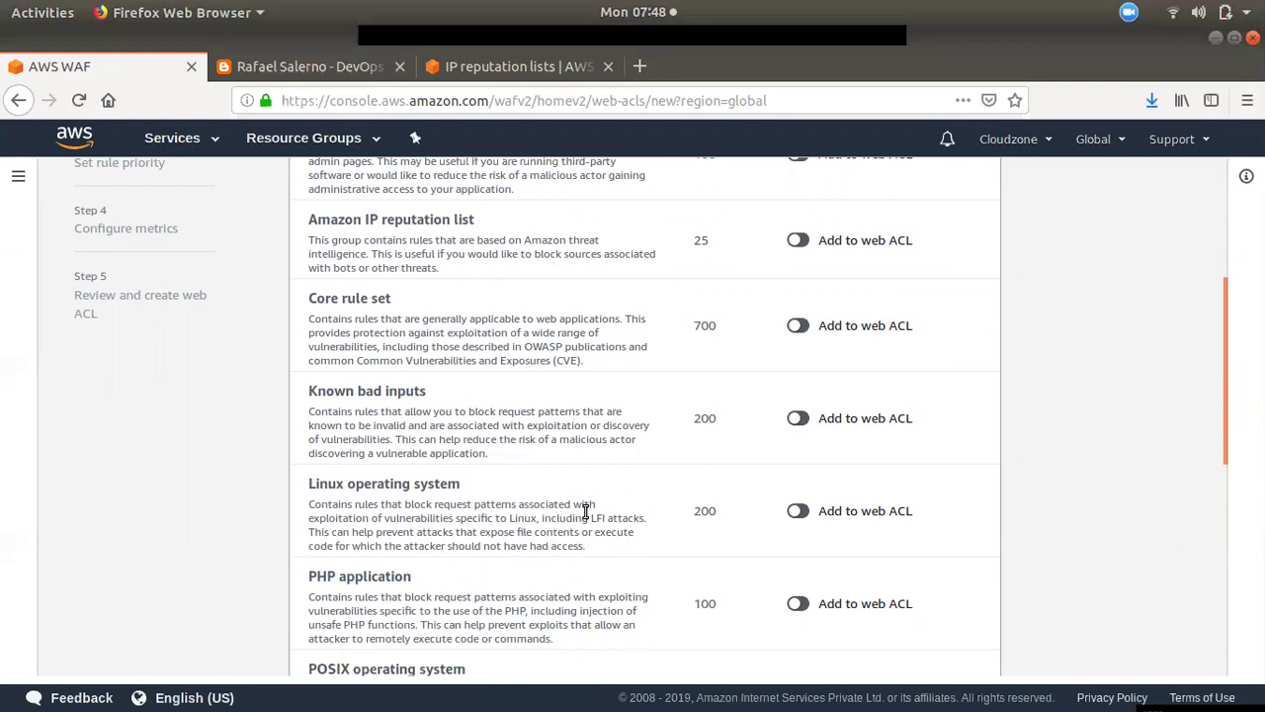
scroll(514, 500, "down", 3)
scroll(484, 435, "up", 3)
scroll(768, 376, "up", 4)
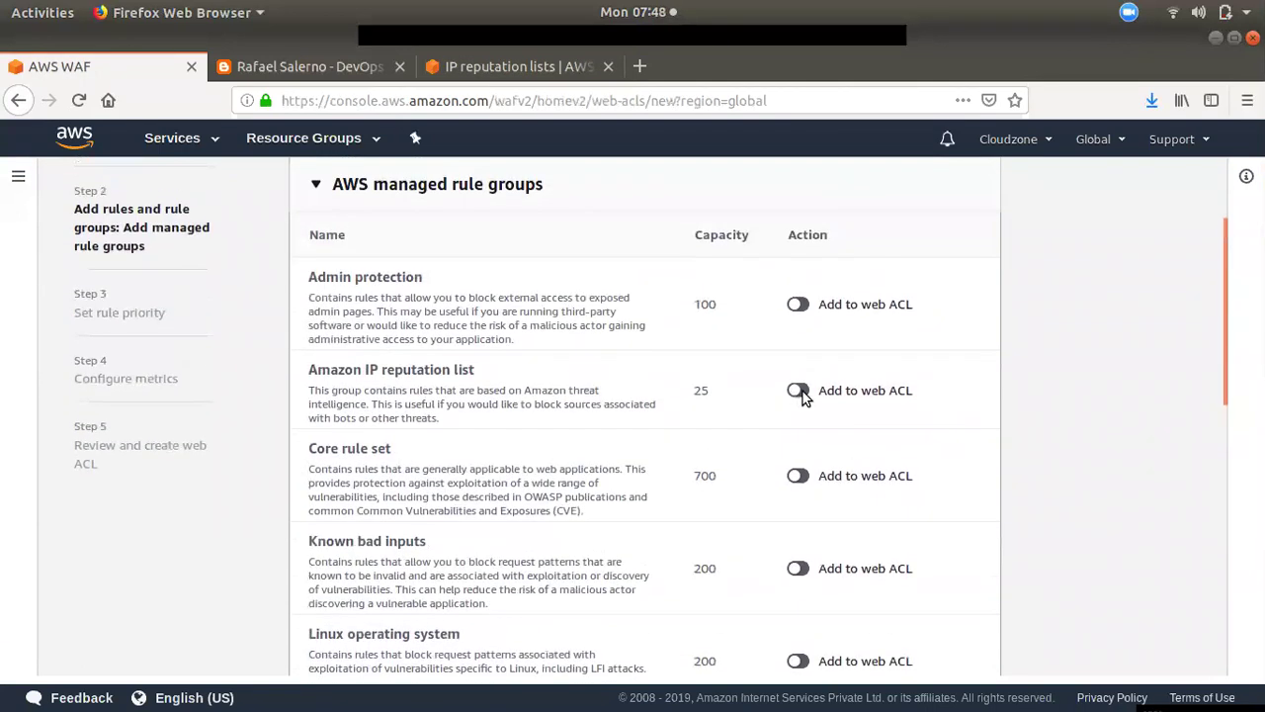
left_click(798, 391)
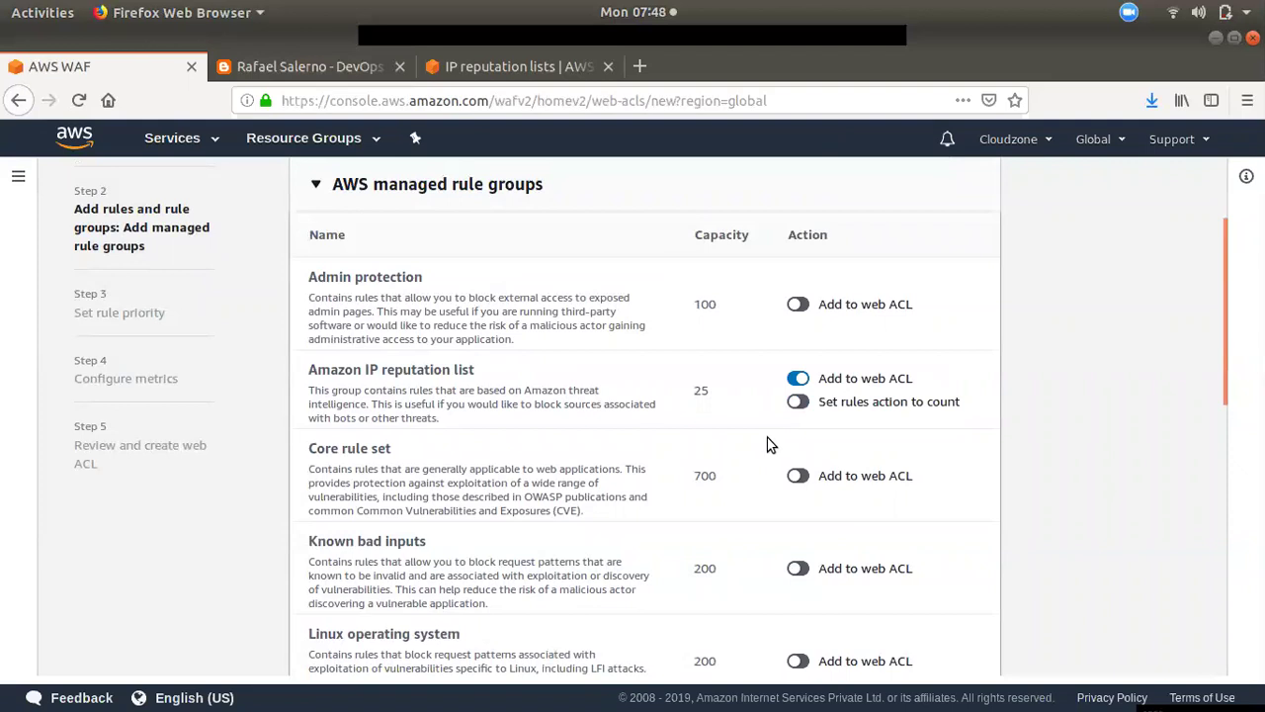
scroll(632, 455, "down", 10)
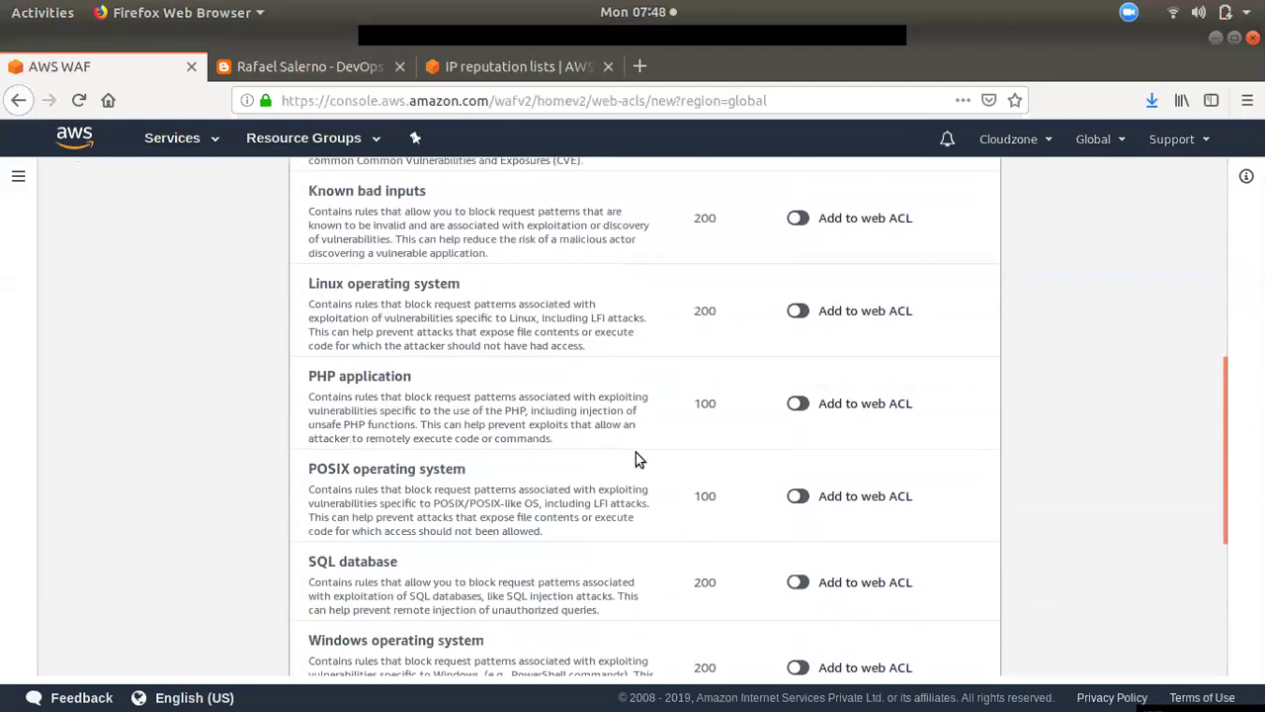
left_click(944, 643)
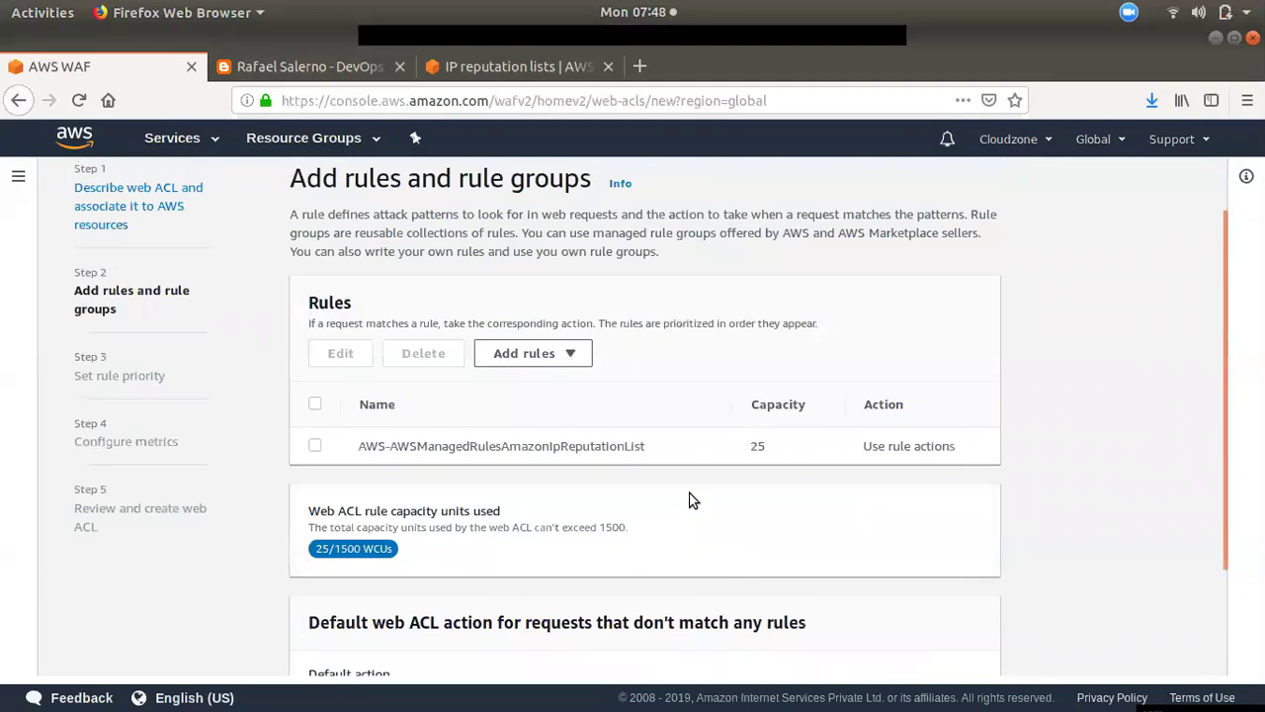
Keep Allow as the default action, accept the rule priority and CloudWatch metrics, and create the web ACL.
scroll(754, 508, "down", 3)
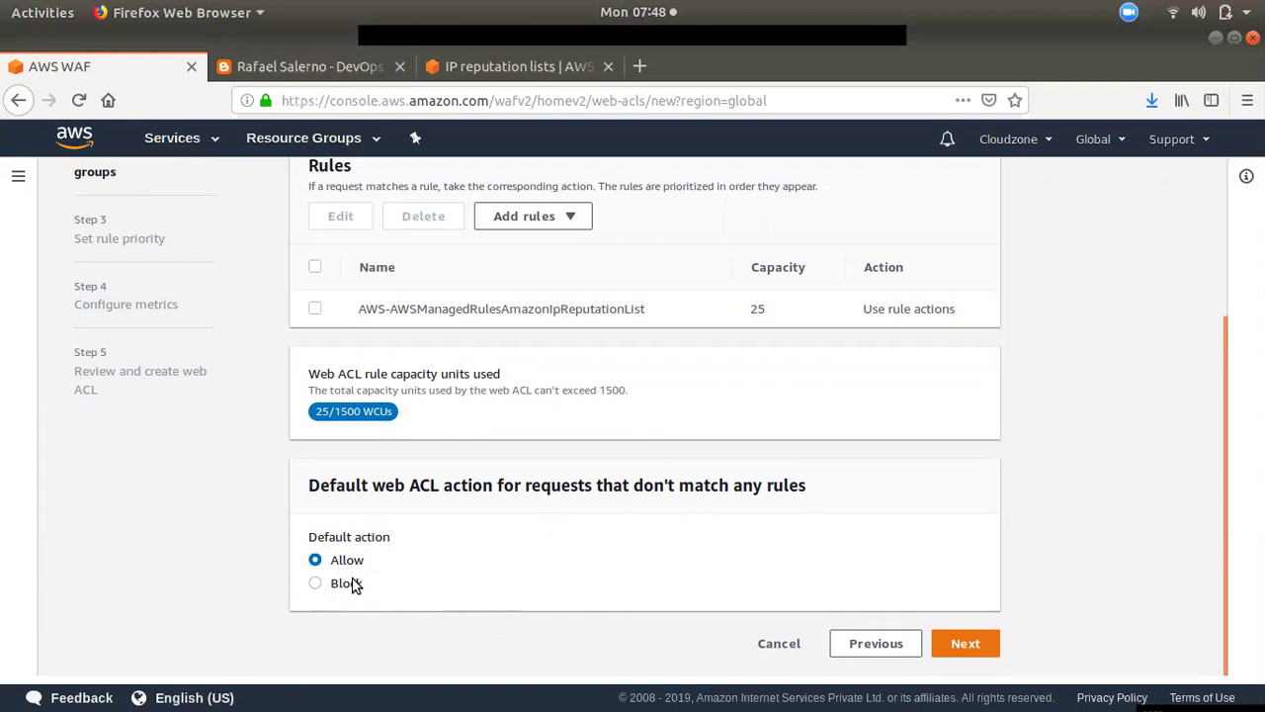
left_click(975, 647)
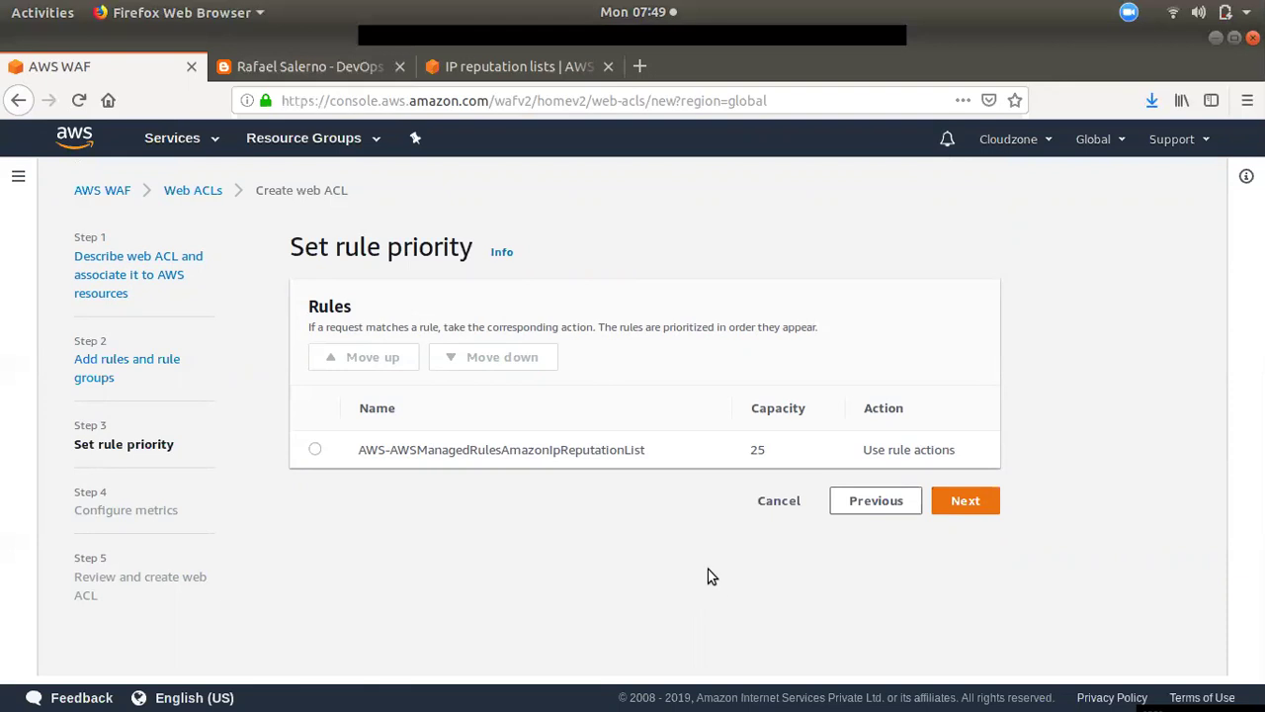
left_click(980, 506)
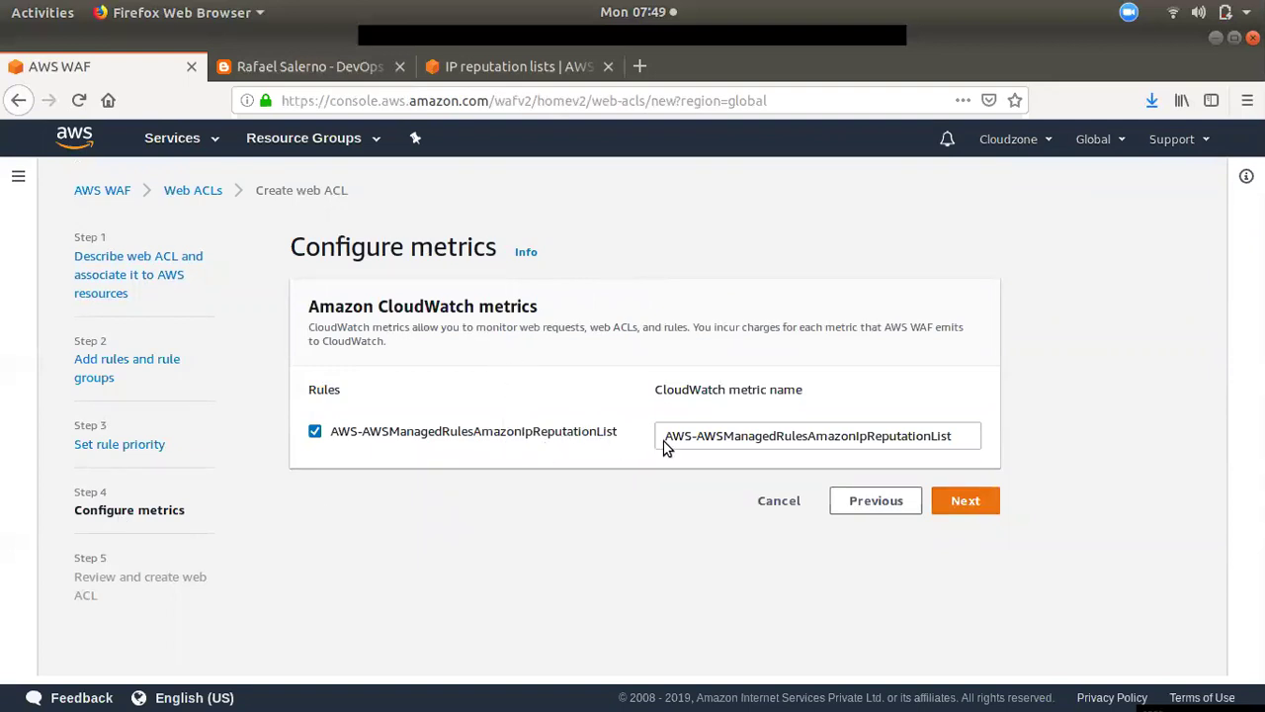
left_click(967, 501)
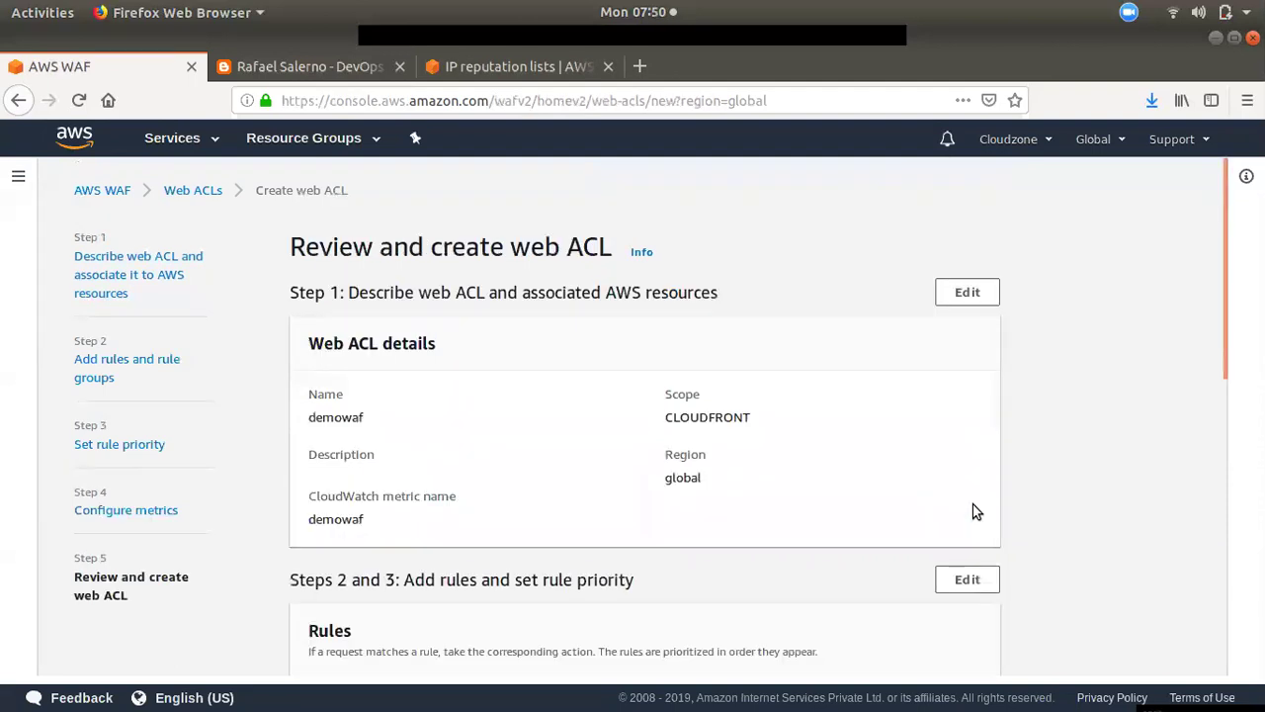
scroll(927, 429, "down", 4)
scroll(927, 430, "down", 3)
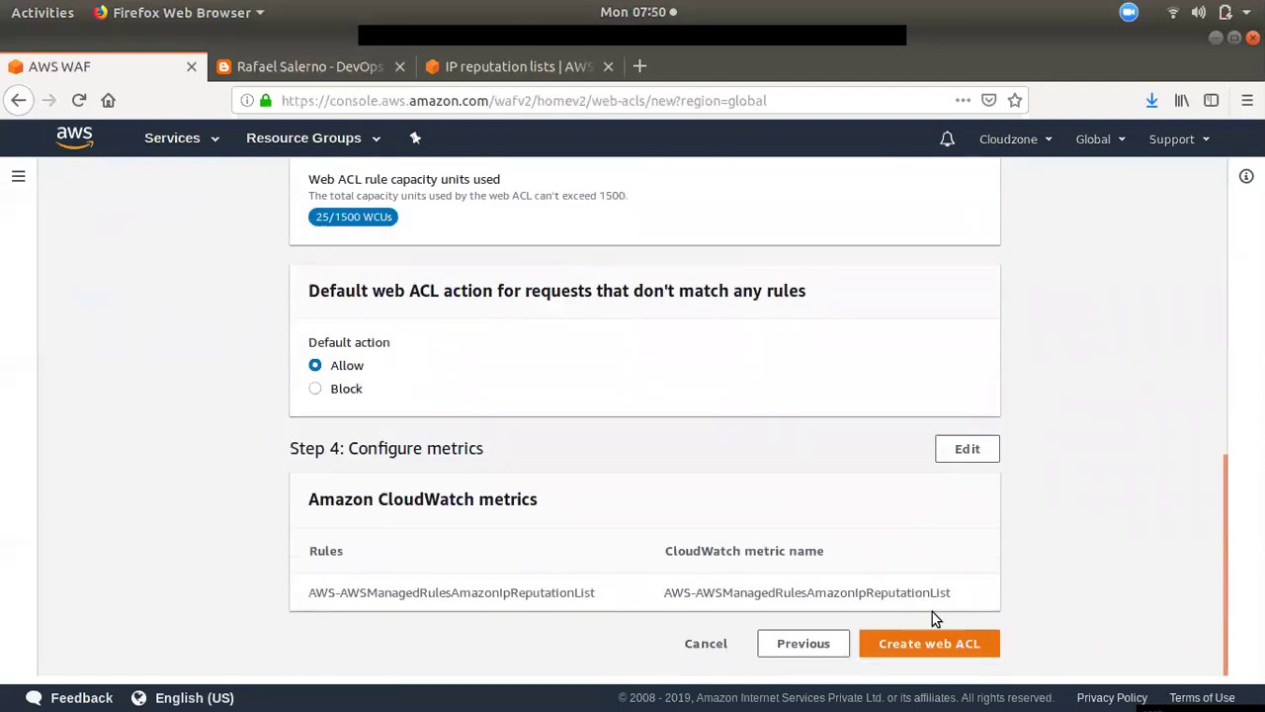
left_click(929, 644)
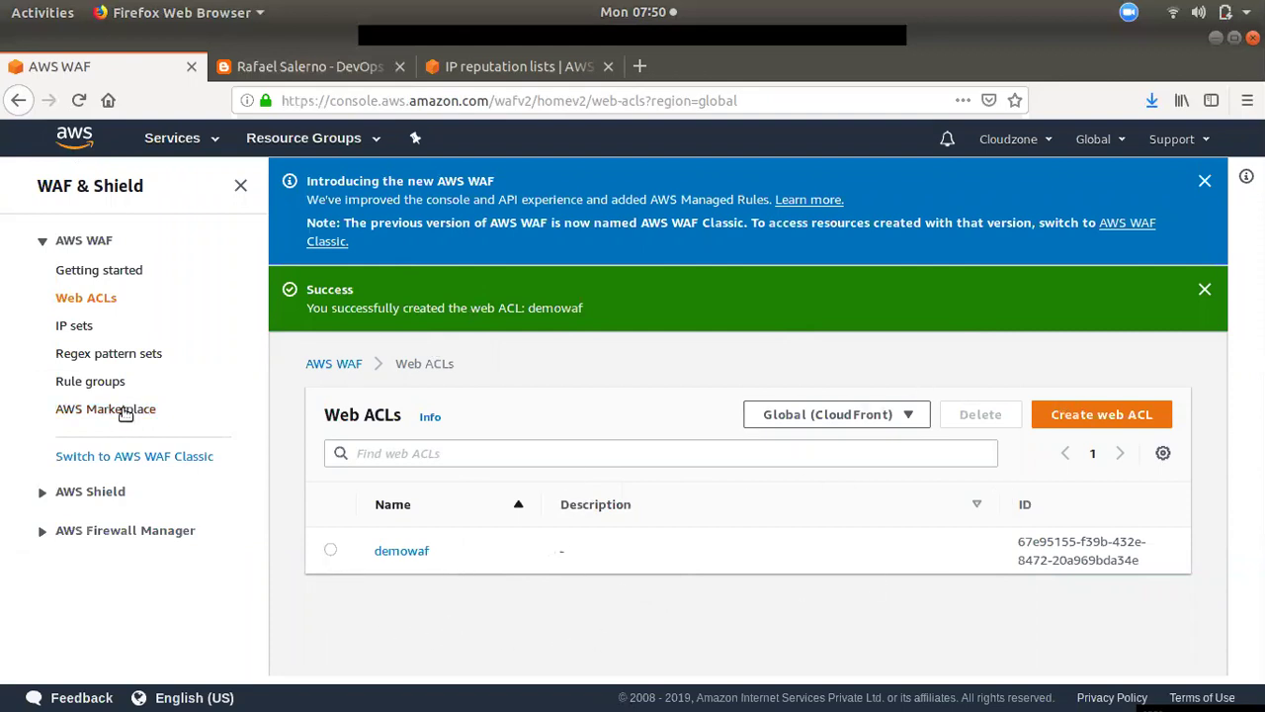
Start creating a new IP set and name it demoipset.
left_click(69, 331)
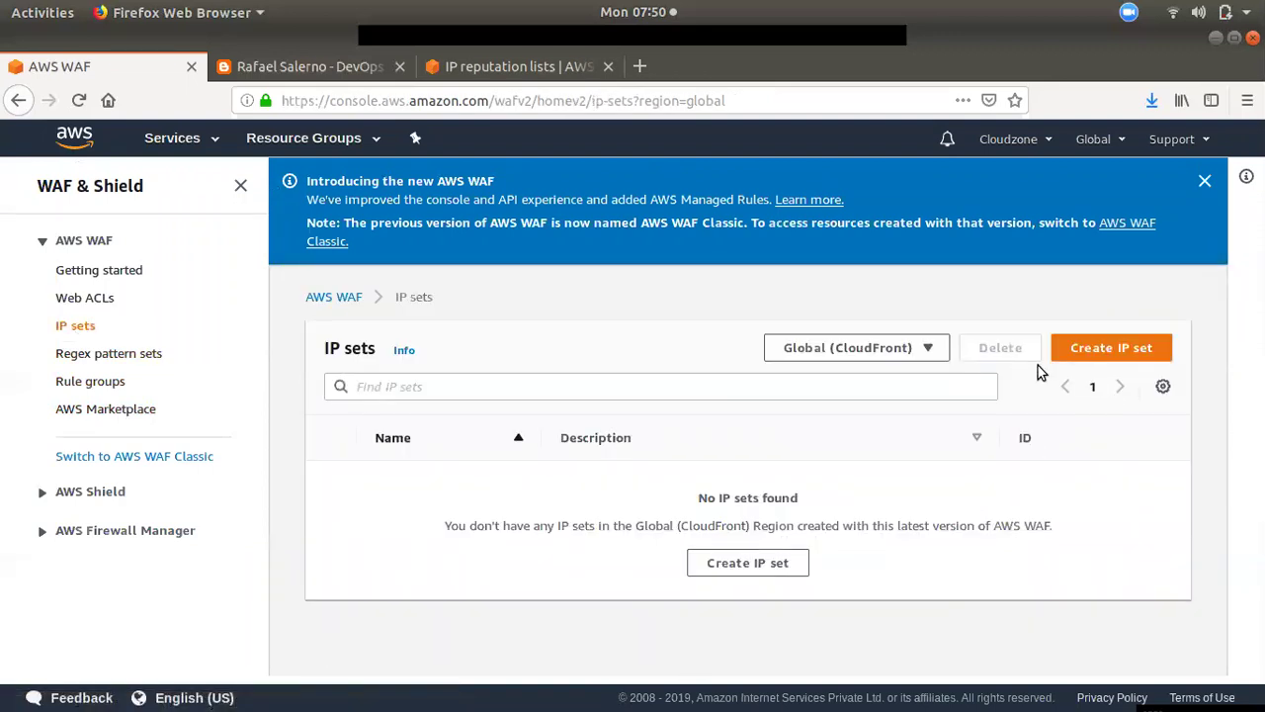
left_click(1091, 348)
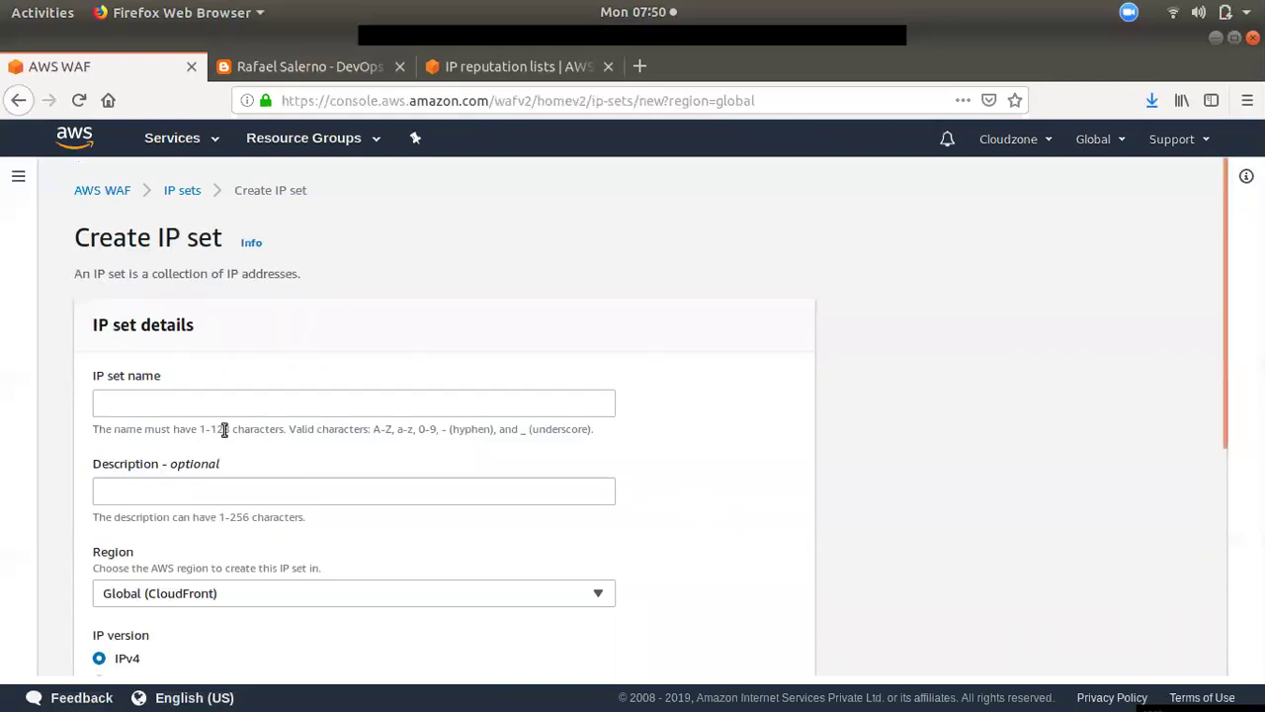
left_click(215, 408)
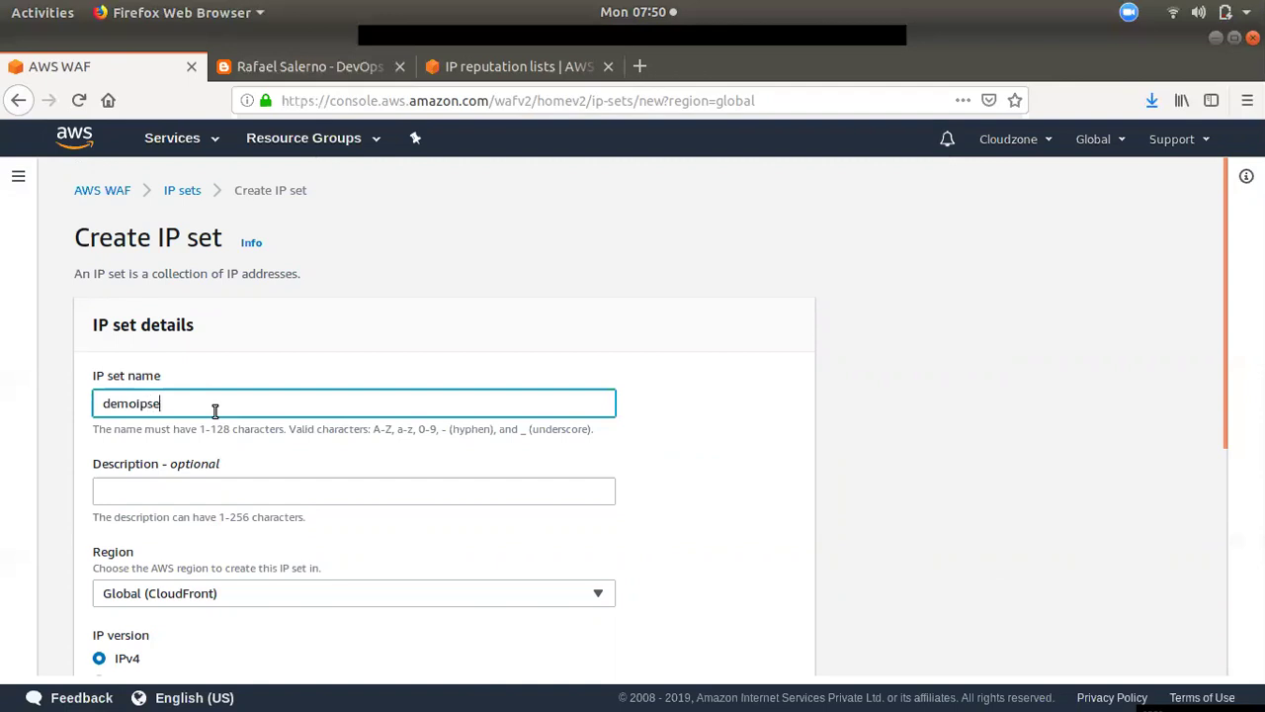
scroll(255, 506, "down", 2)
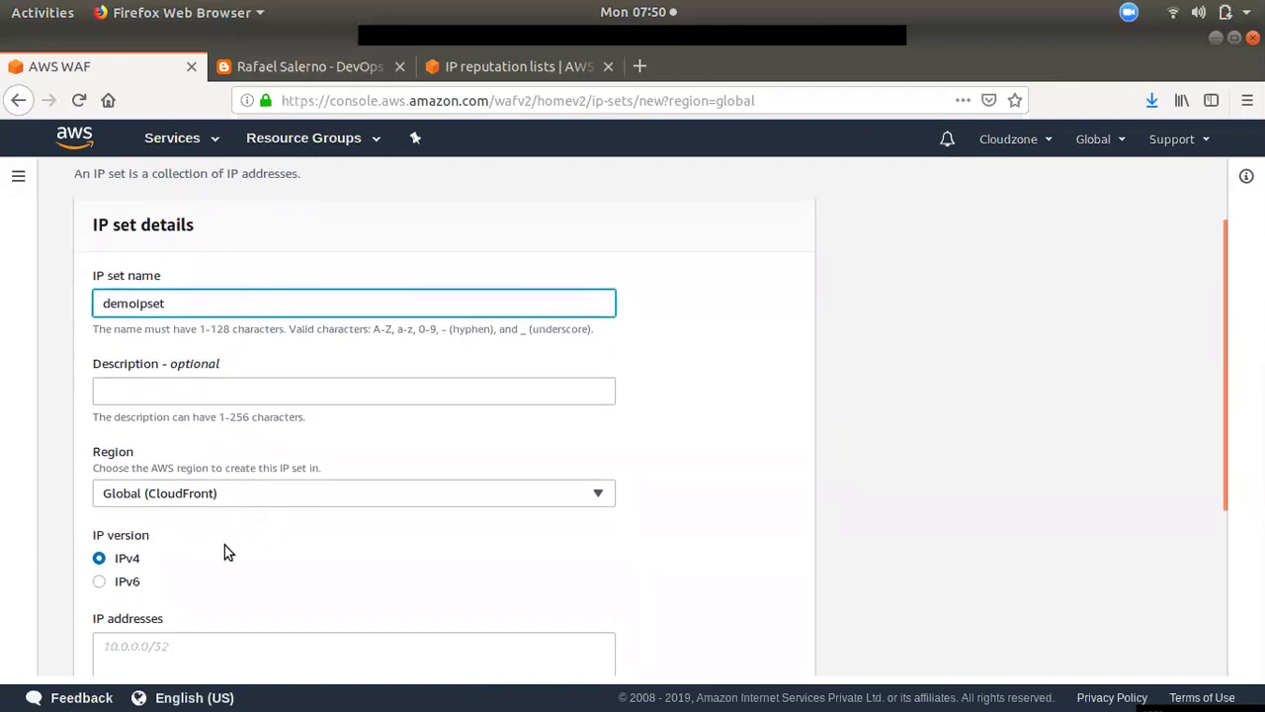
Set the IP set's region to Asia Pacific (Singapore).
scroll(227, 465, "down", 3)
left_click(219, 347)
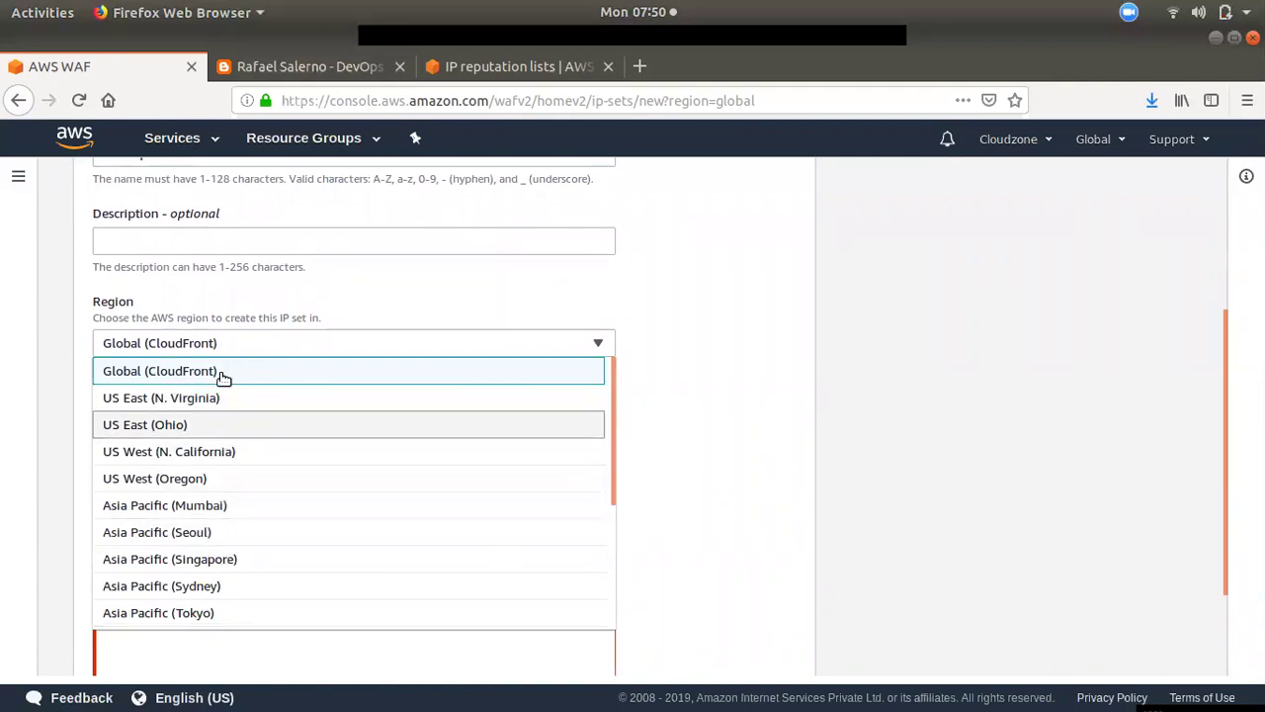
left_click(286, 302)
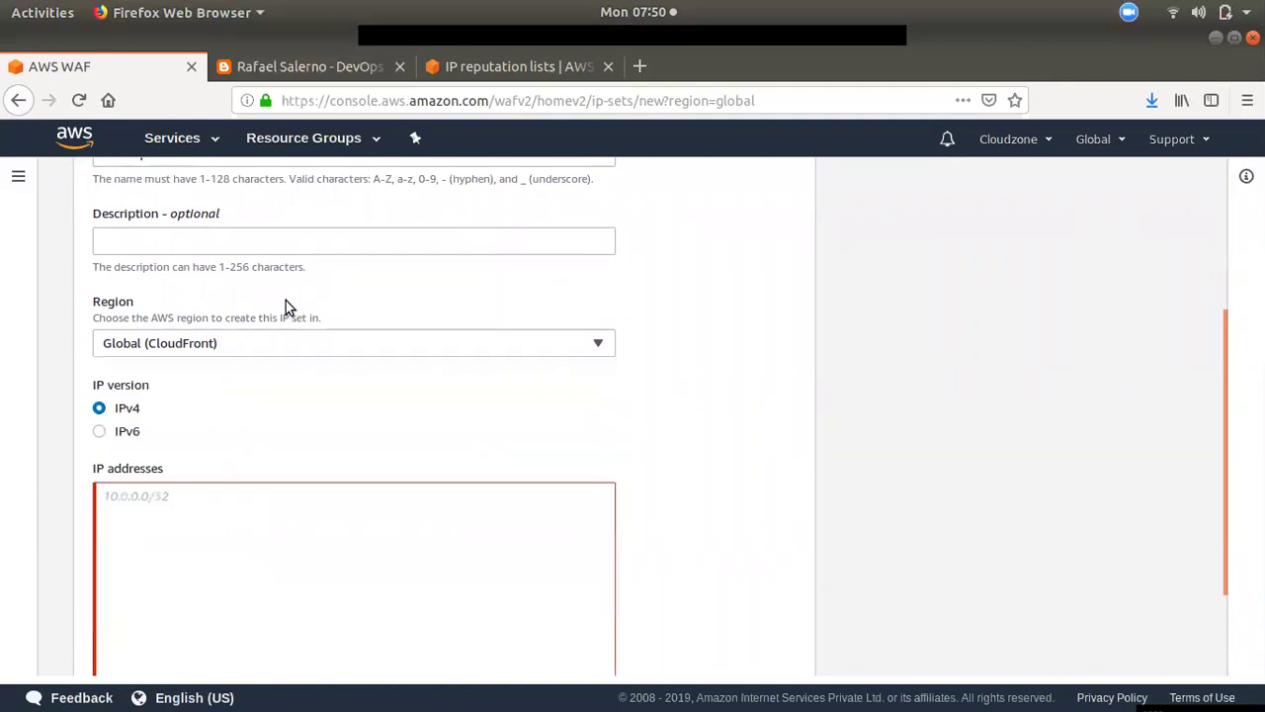
left_click(254, 346)
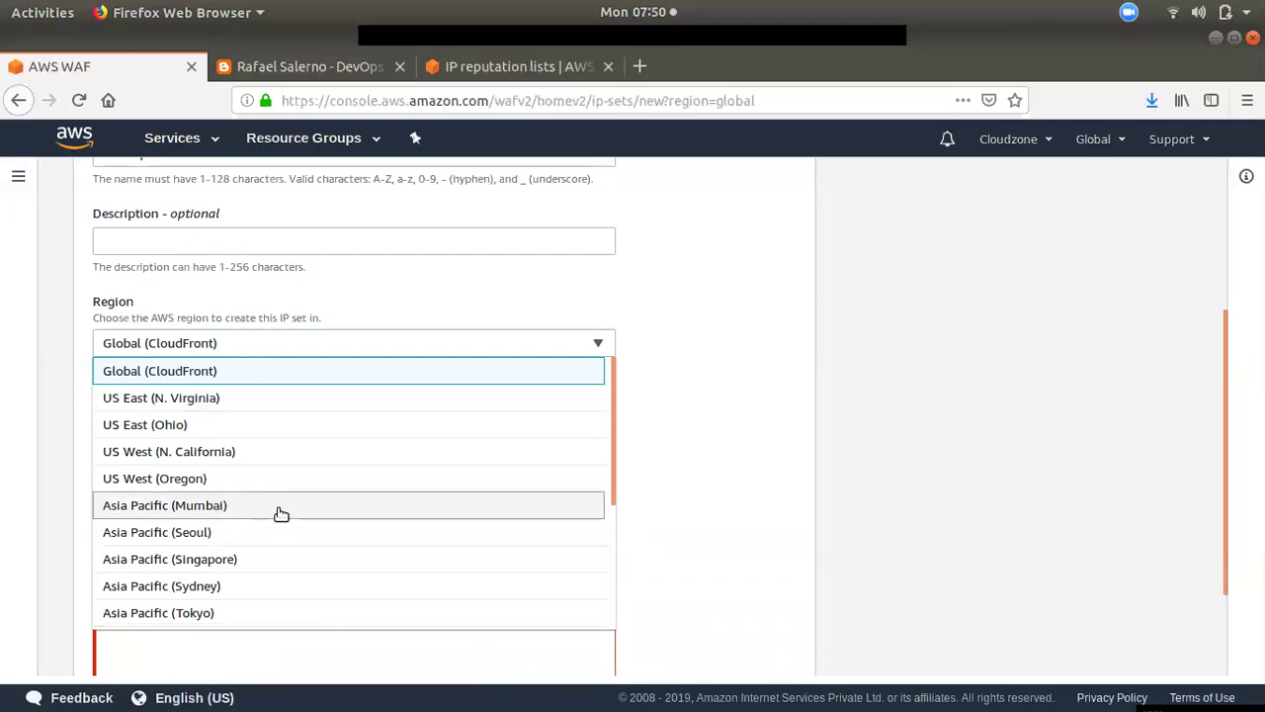
left_click(225, 399)
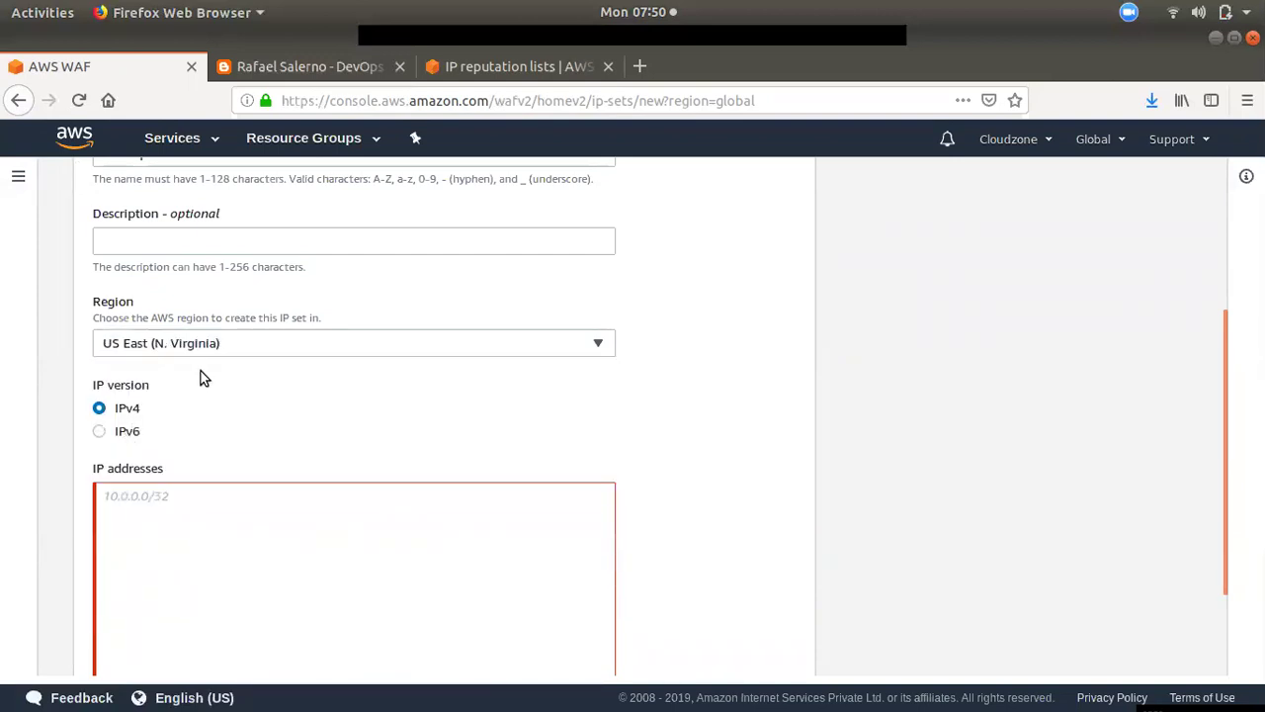
left_click(256, 343)
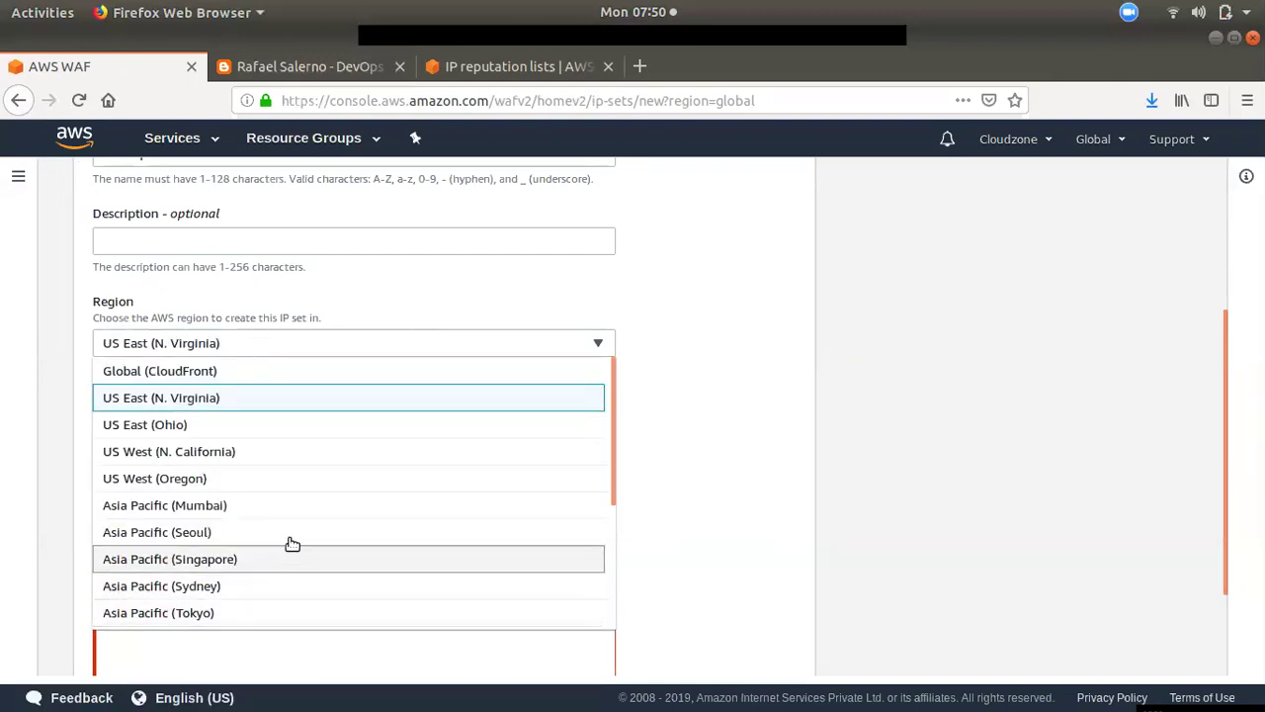
scroll(286, 508, "down", 2)
left_click(262, 464)
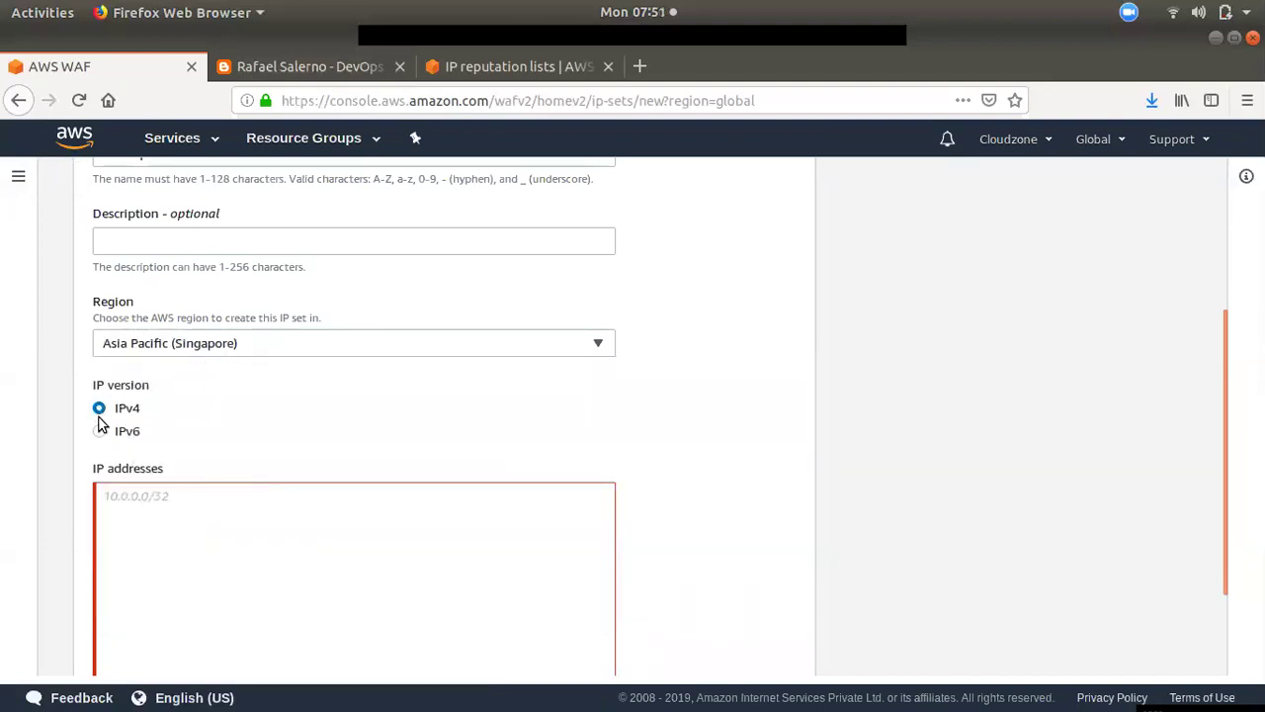
Enter the IPv4 addresses 10.8.8.8/32 and 9.87.90.12/32 on separate lines in the IP set.
left_click(157, 531)
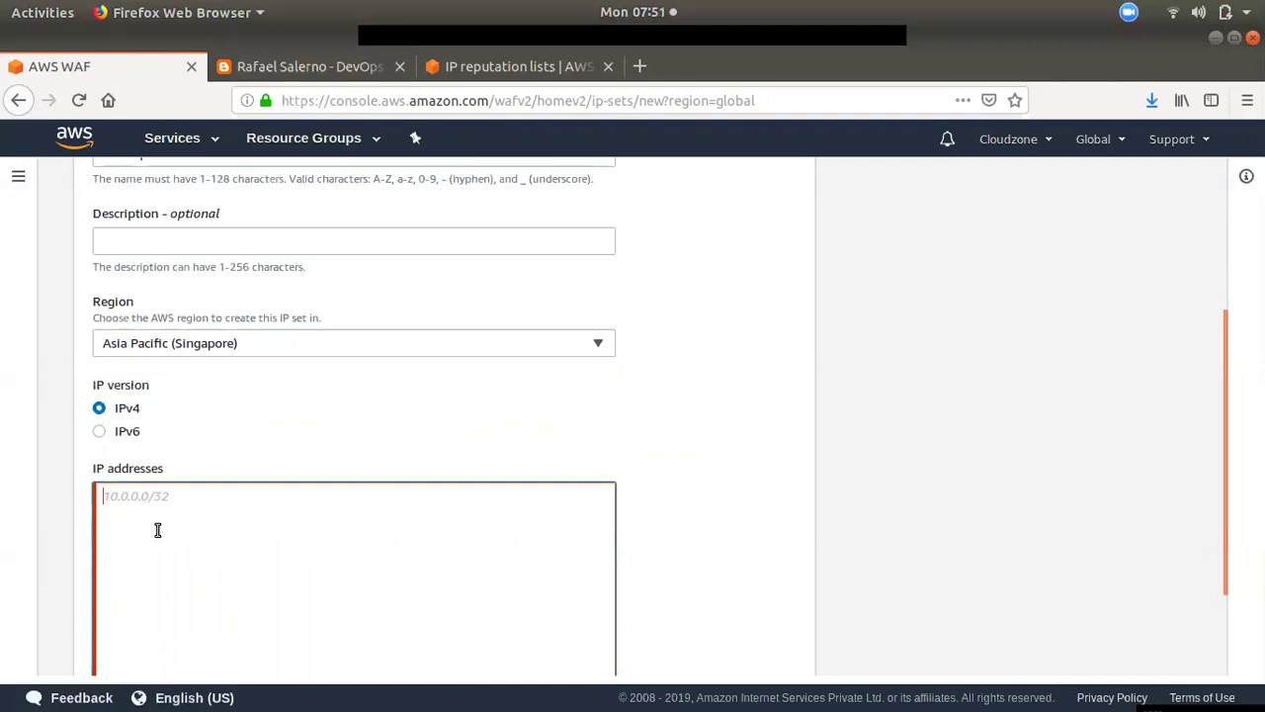
type("10.8.8.8/32")
left_click_drag(186, 494, 14, 473)
left_click(239, 494)
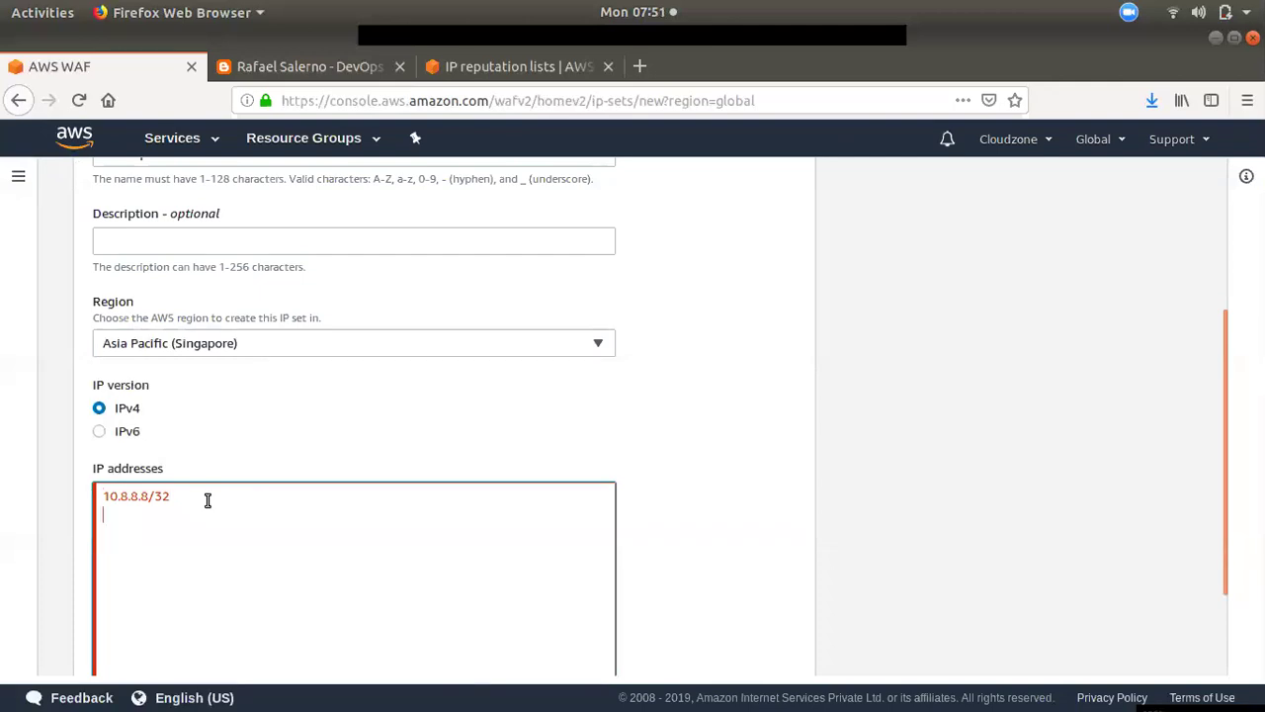
type("9.87.90.12/32")
scroll(208, 500, "down", 3)
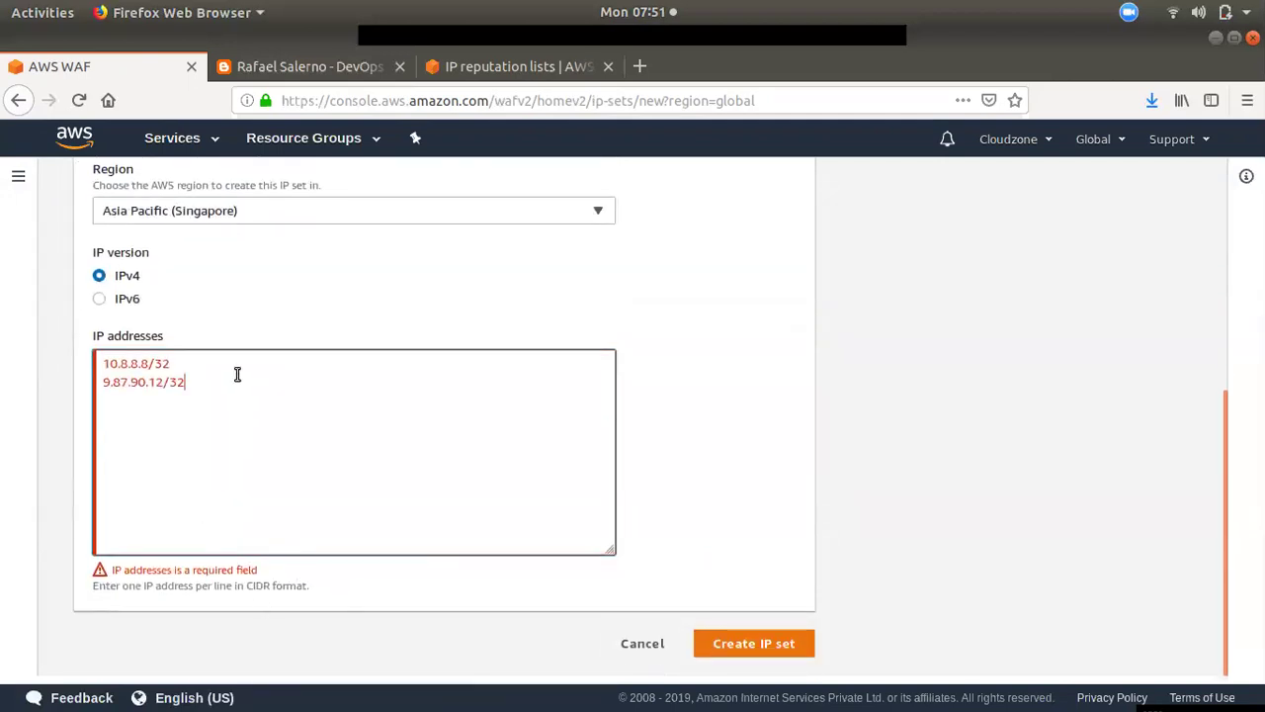
left_click(255, 581)
left_click(207, 410)
Check the IP set's details, create the IP set, and refresh the IP sets list.
scroll(203, 491, "up", 1)
scroll(246, 461, "up", 4)
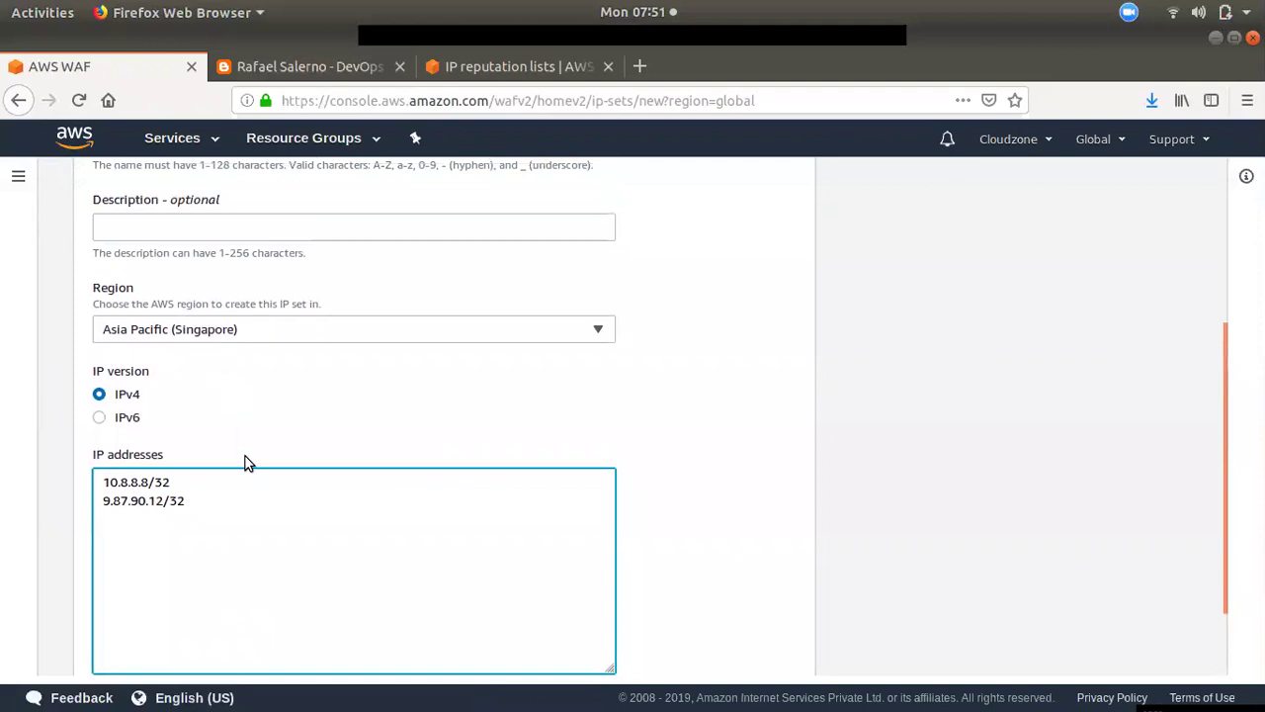
scroll(246, 461, "down", 5)
left_click(742, 651)
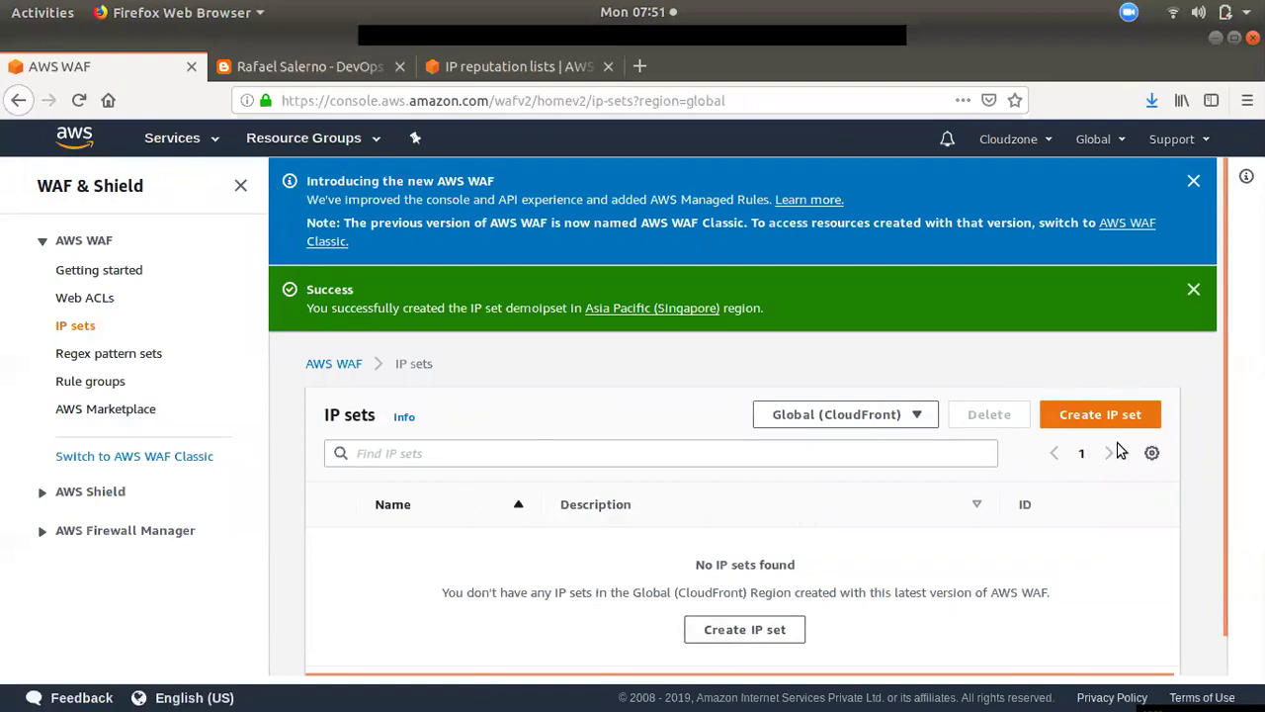
left_click(898, 457)
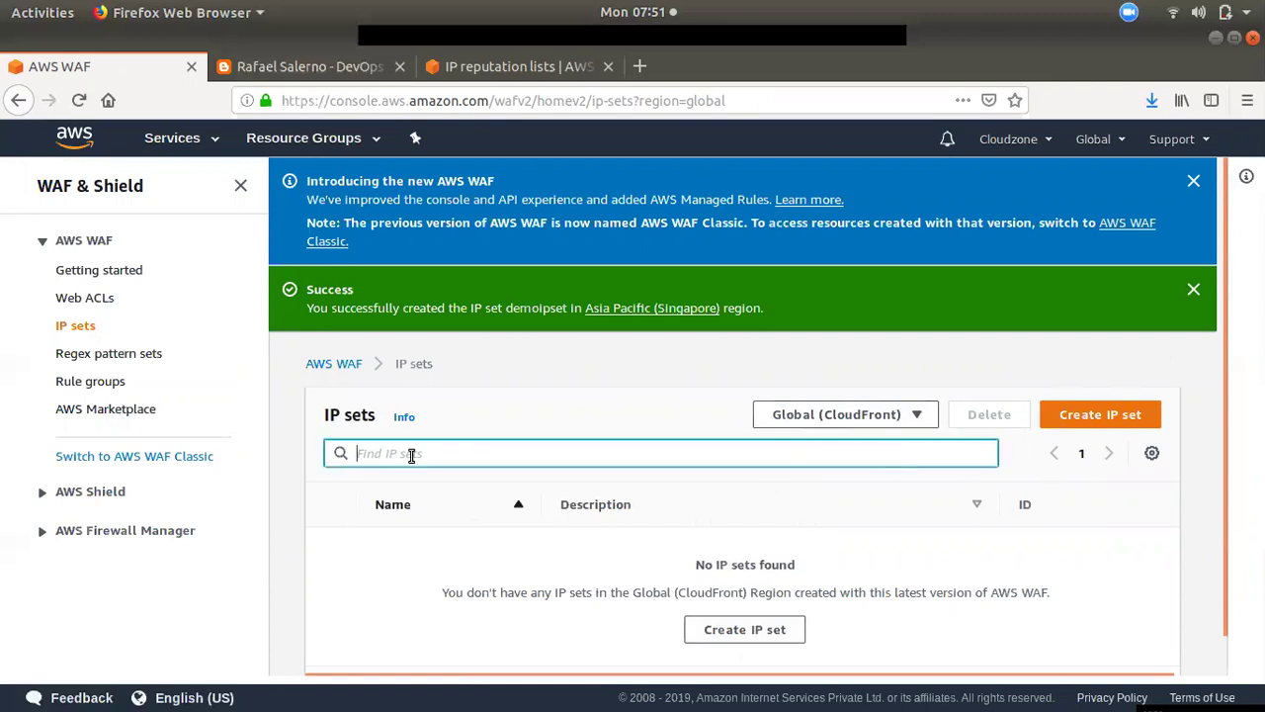
left_click(79, 100)
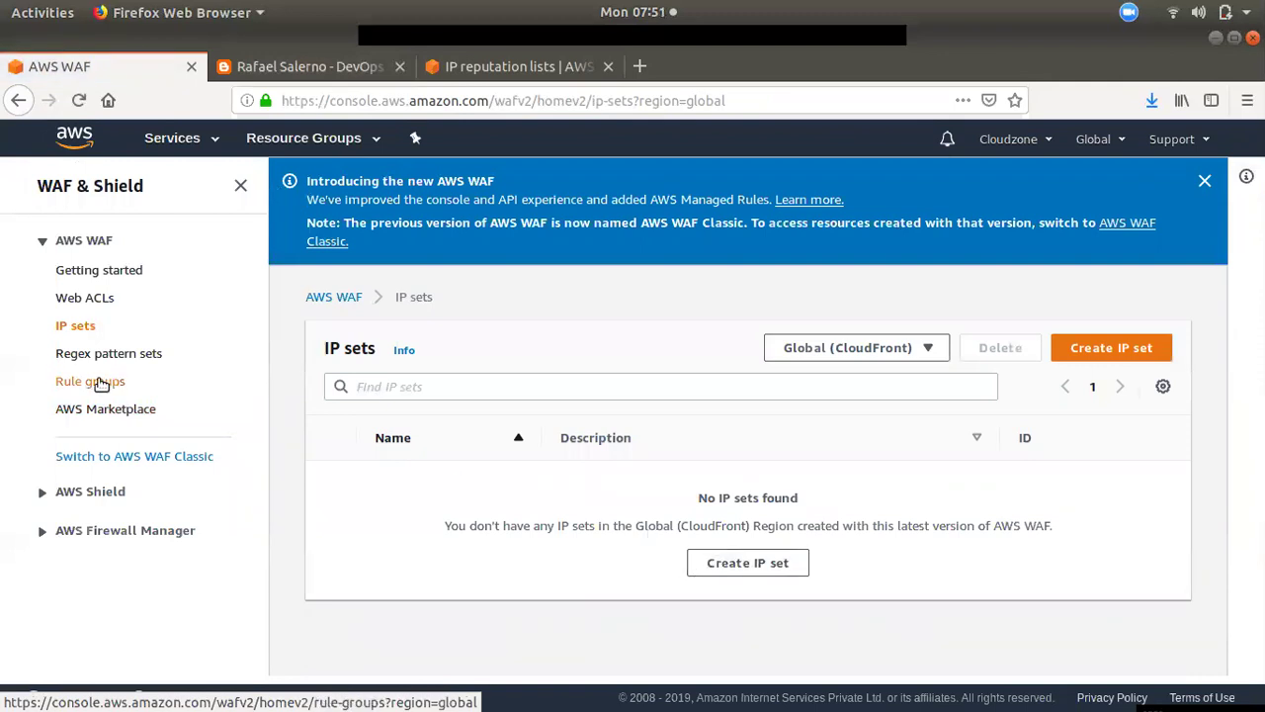
Start creating a rule group named demorulegroup, with demorulegroup as its CloudWatch metric name.
left_click(94, 384)
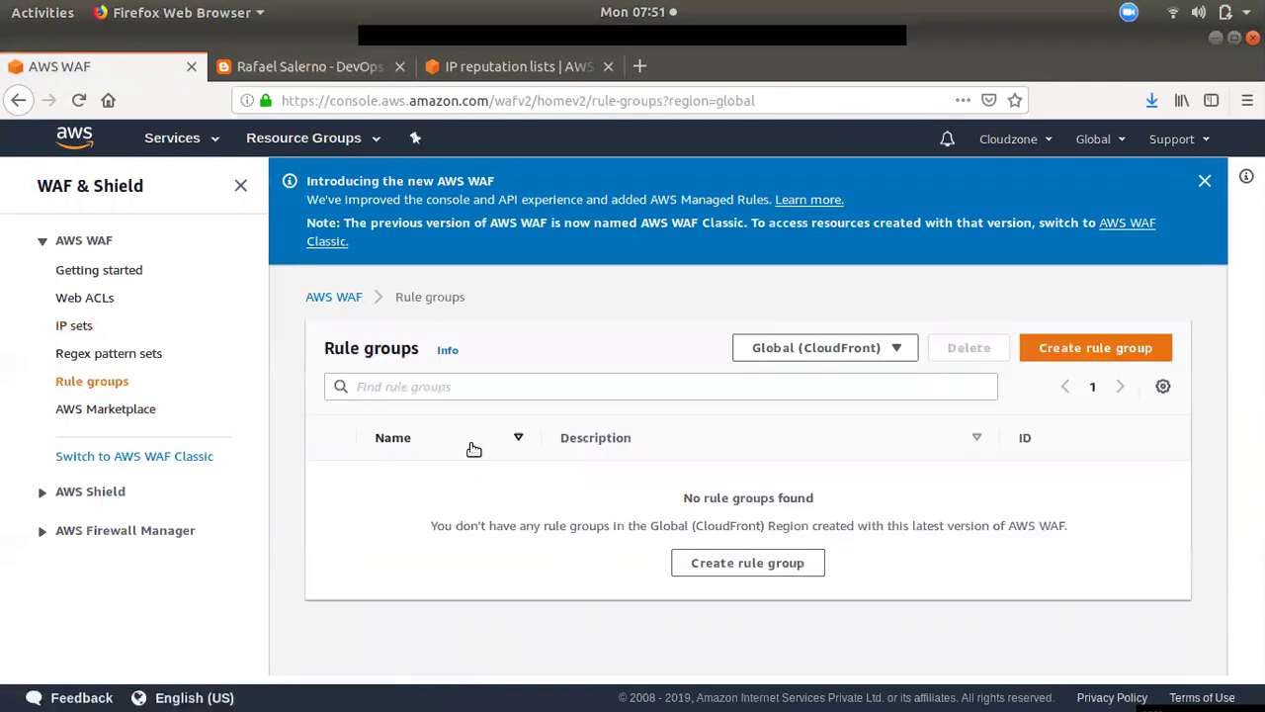
left_click(1087, 347)
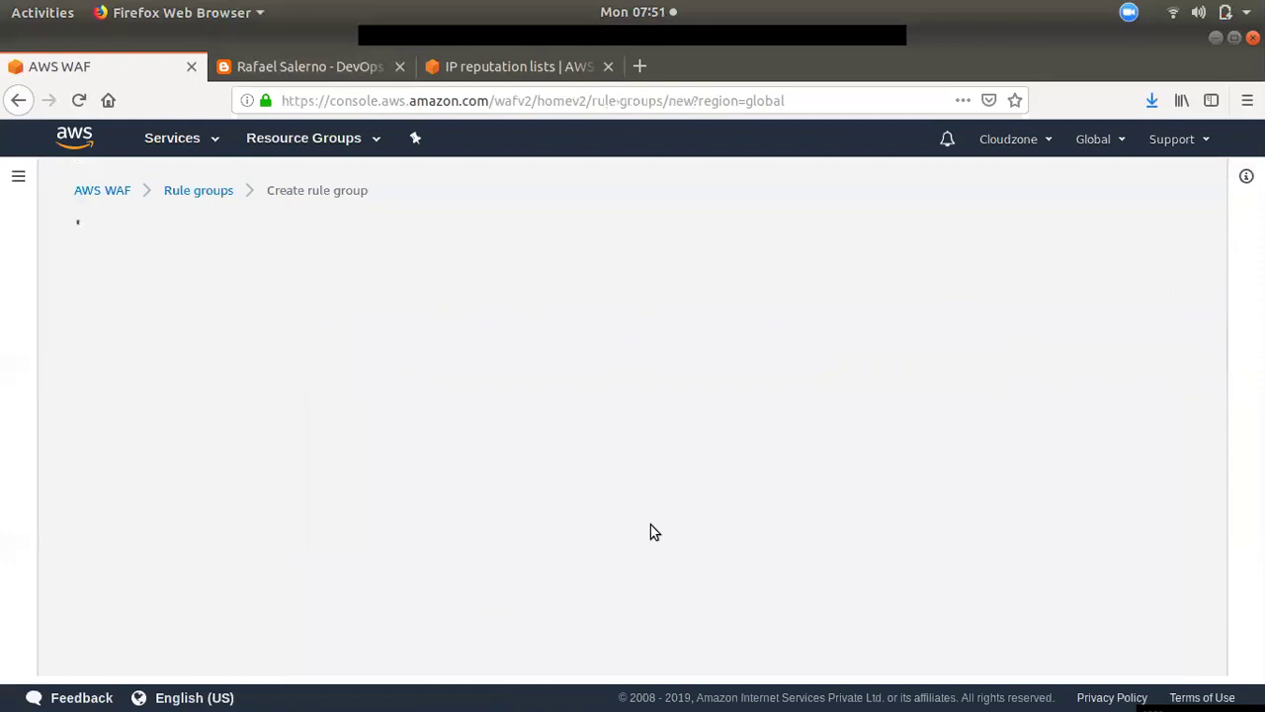
left_click(339, 413)
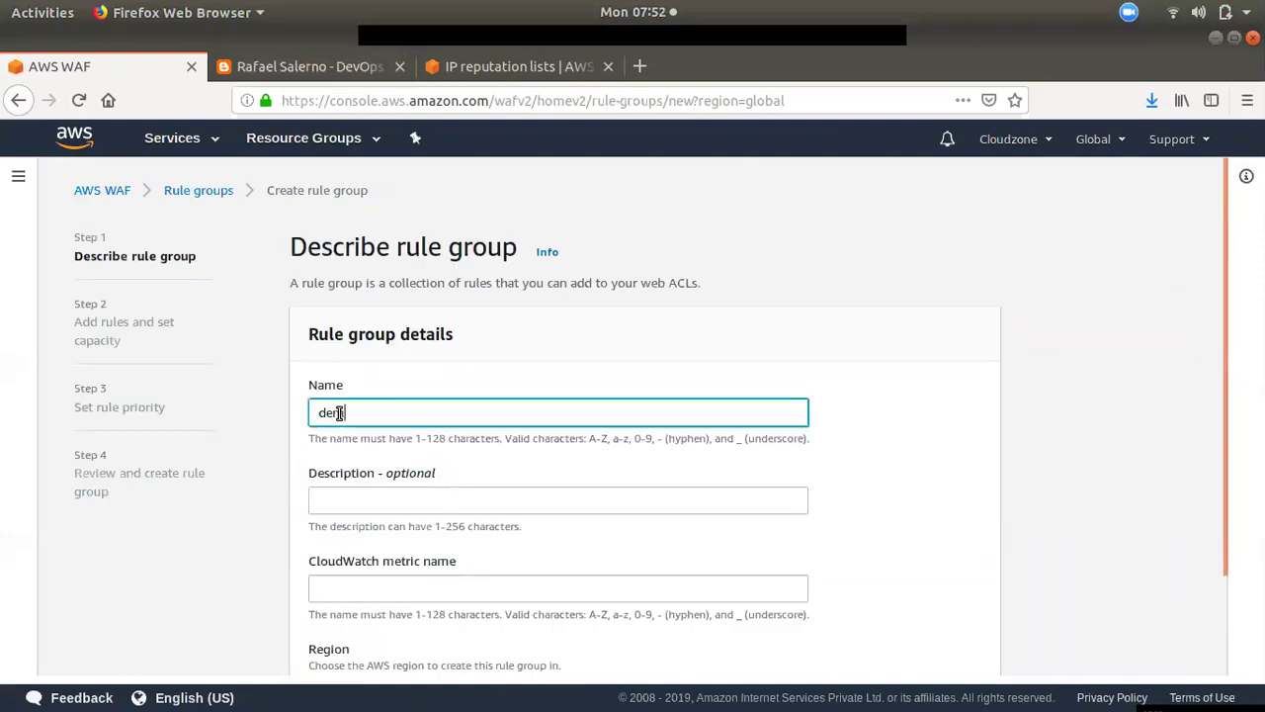
type("demorulegroup")
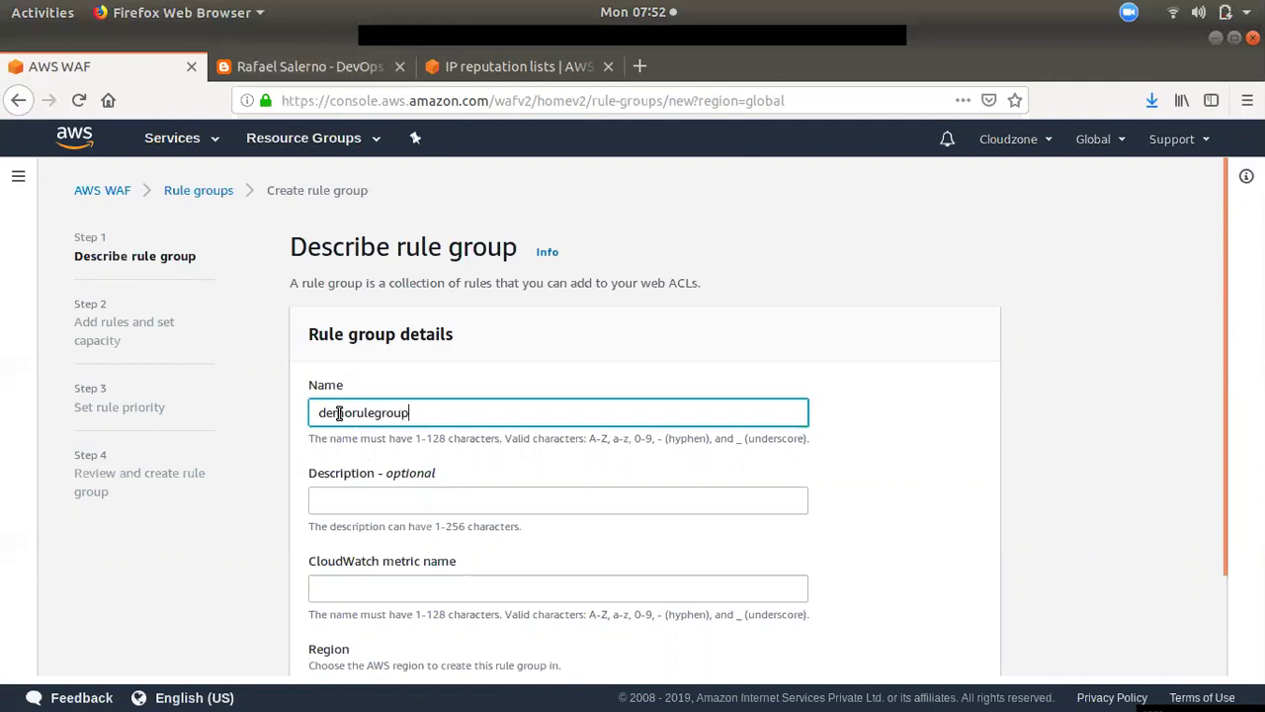
scroll(339, 420, "down", 2)
left_click(431, 474)
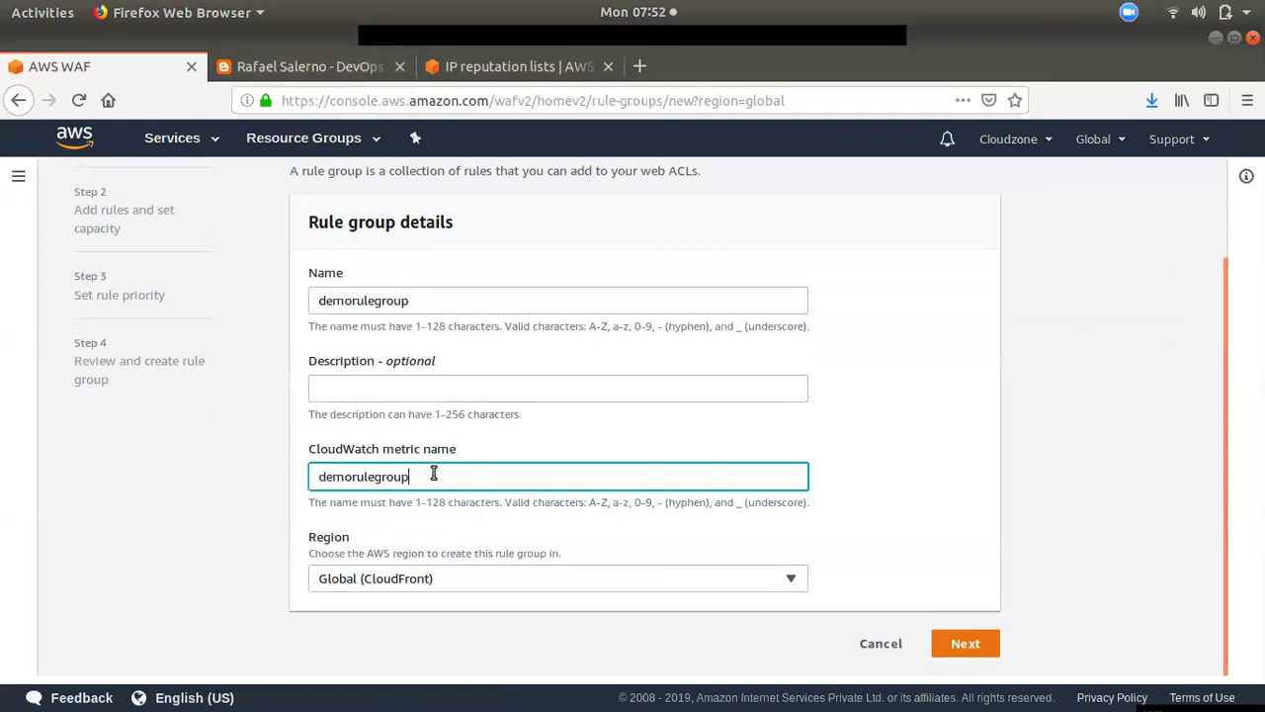
Set the rule group's region to Asia Pacific (Singapore) and proceed to adding rules.
left_click(445, 578)
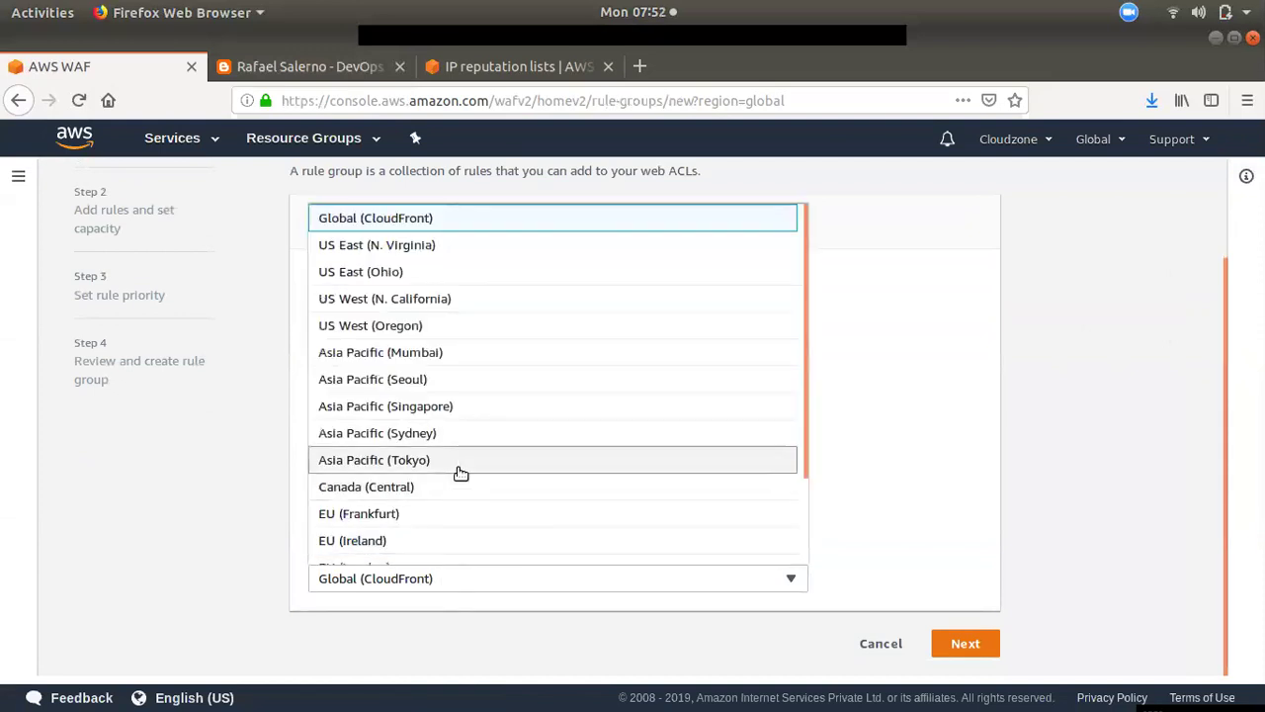
left_click(480, 407)
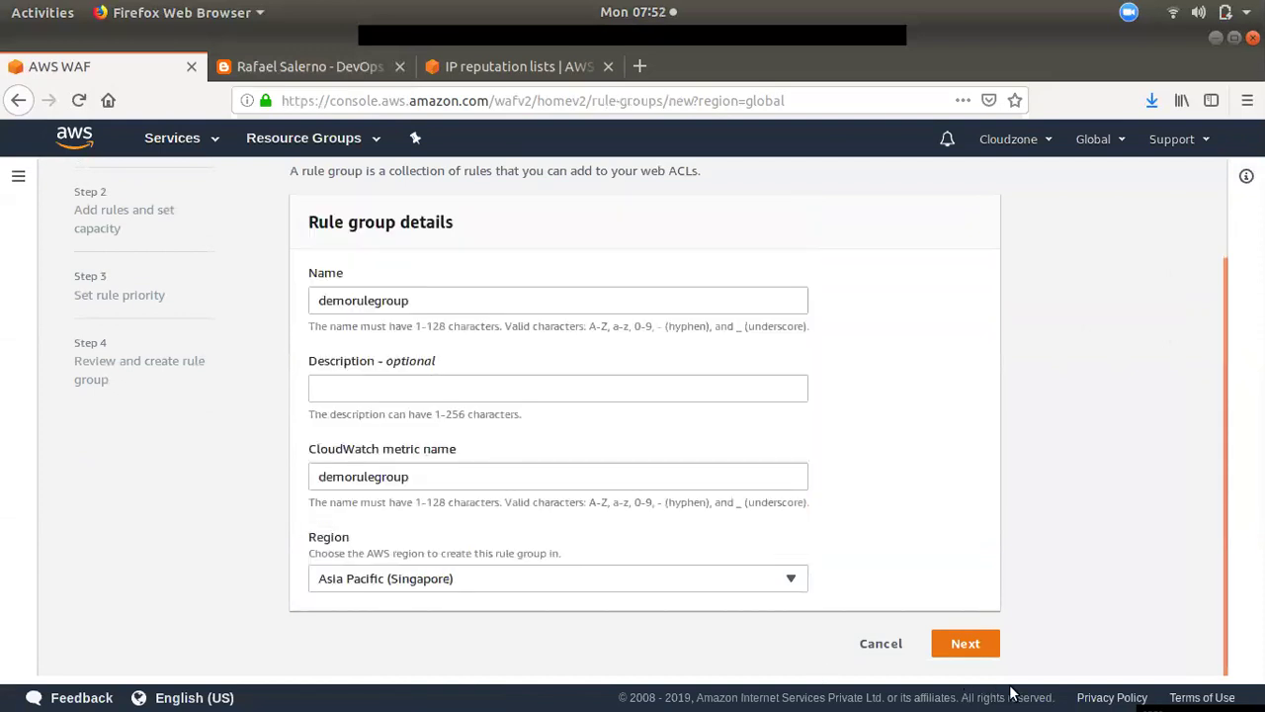
left_click(966, 643)
scroll(549, 472, "down", 5)
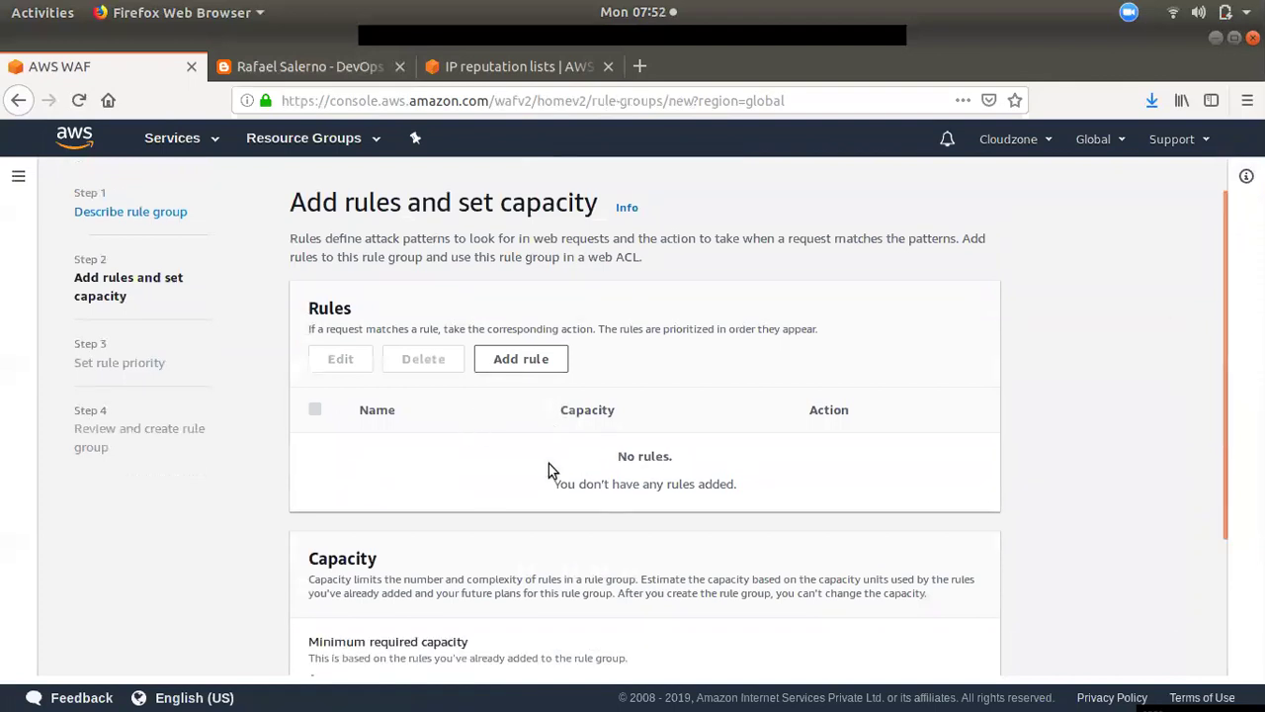
Start adding a rule to the rule group and name it firstrule.
scroll(489, 437, "up", 4)
scroll(490, 445, "up", 1)
left_click(521, 368)
scroll(567, 519, "down", 7)
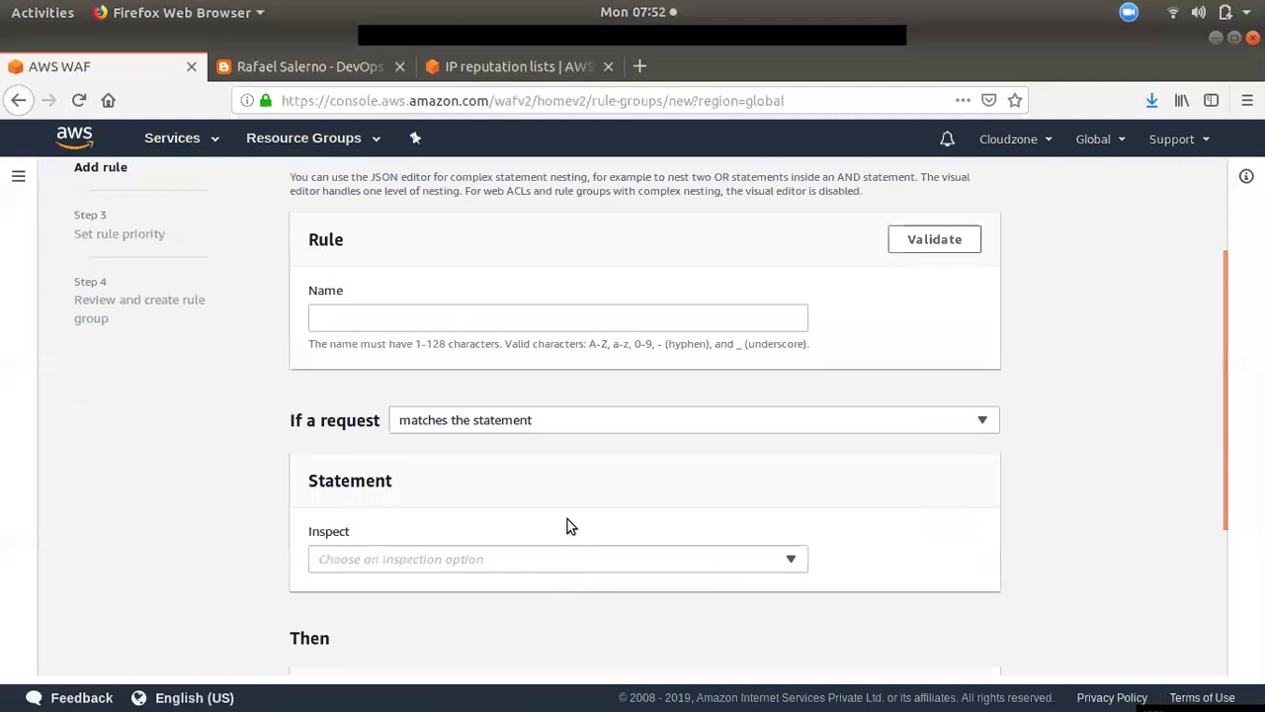
left_click(367, 324)
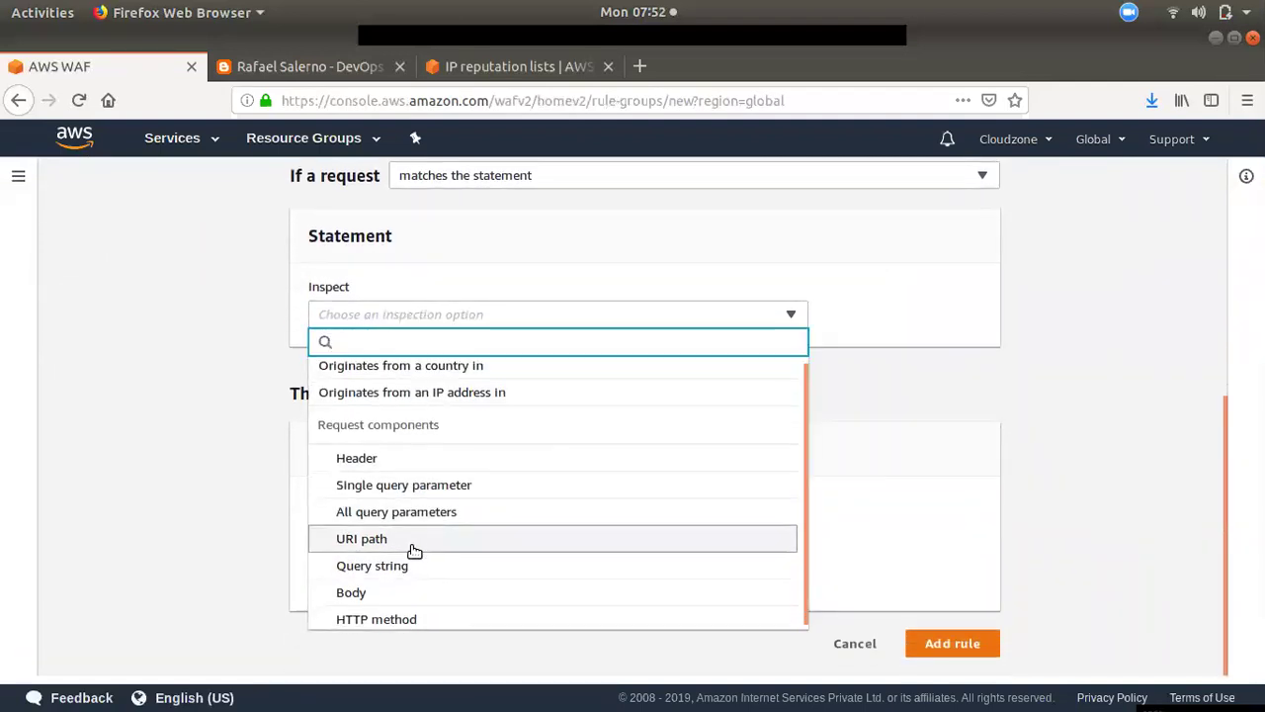
left_click(175, 486)
scroll(541, 439, "up", 4)
left_click(441, 333)
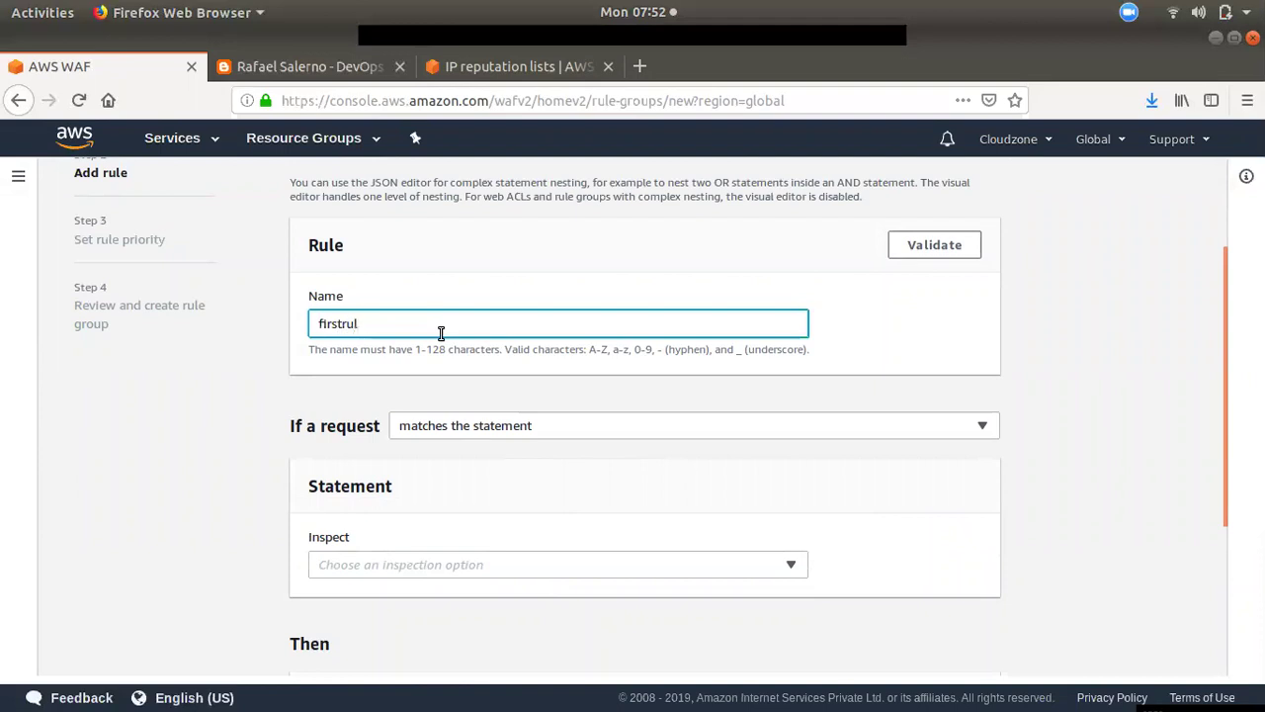
scroll(472, 448, "down", 3)
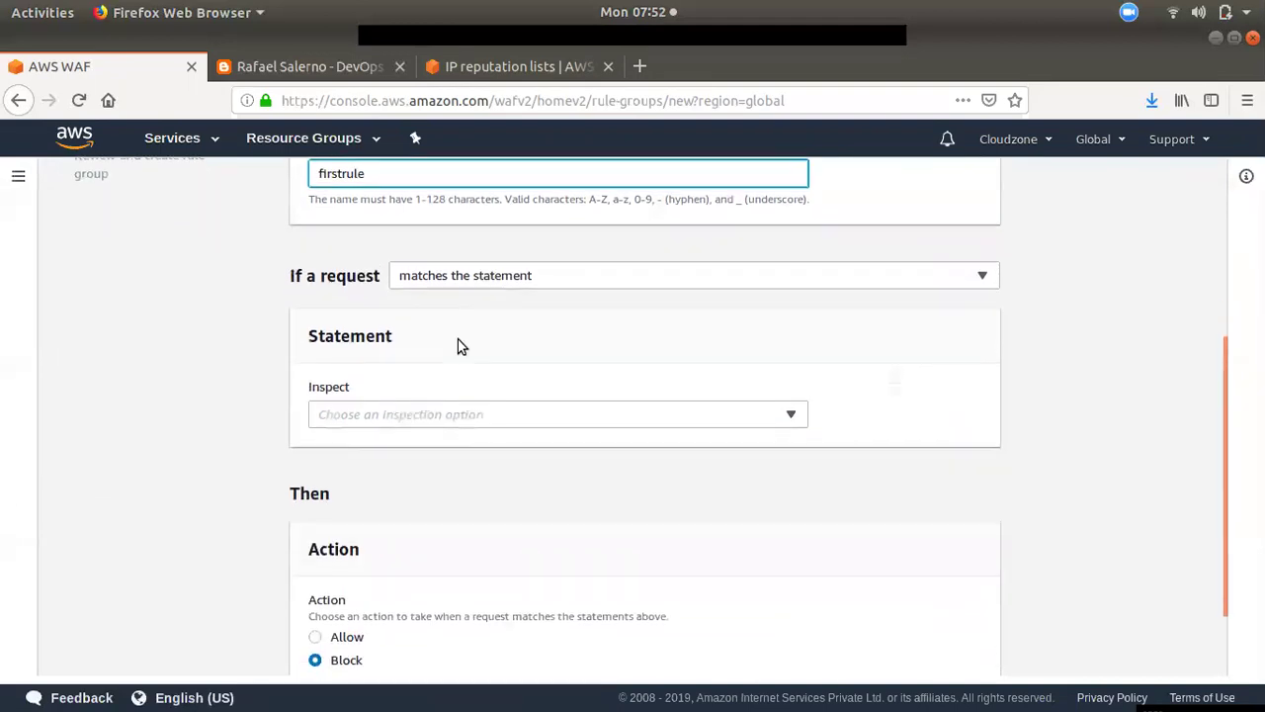
Make the rule block requests that originate from an IP address in demoipset, and add it to the rule group.
left_click(525, 277)
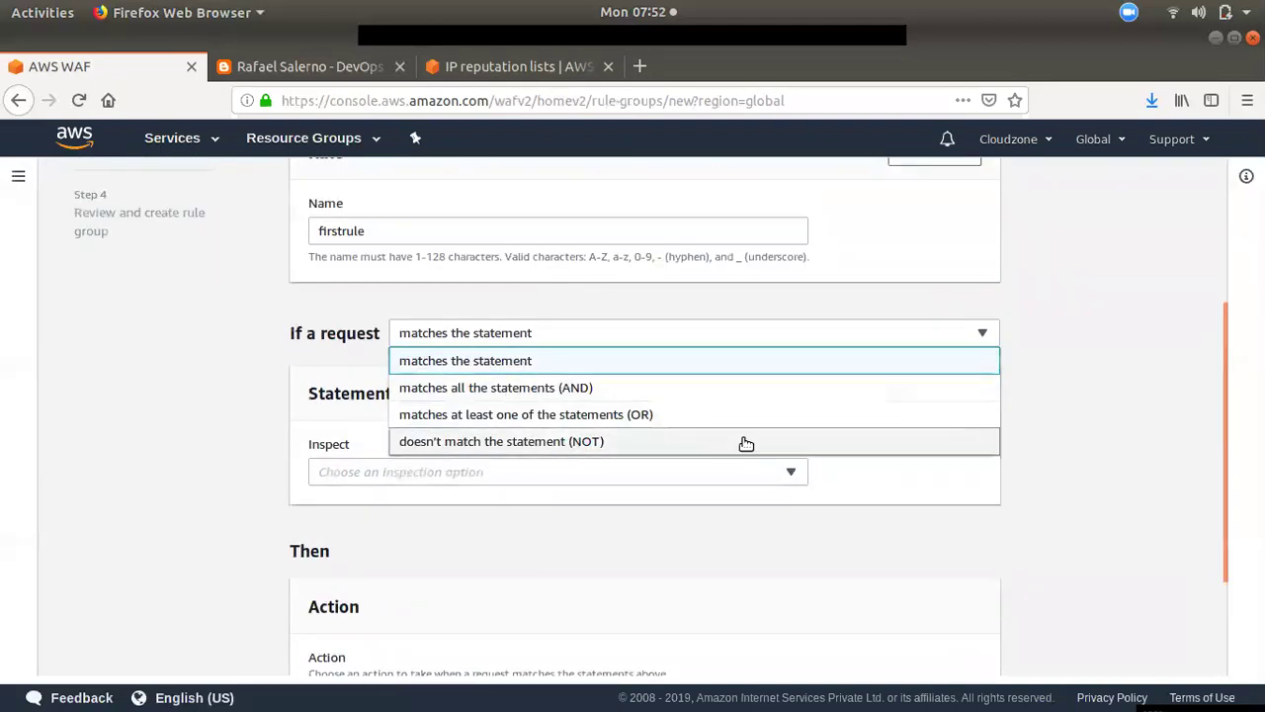
left_click(707, 513)
left_click(362, 478)
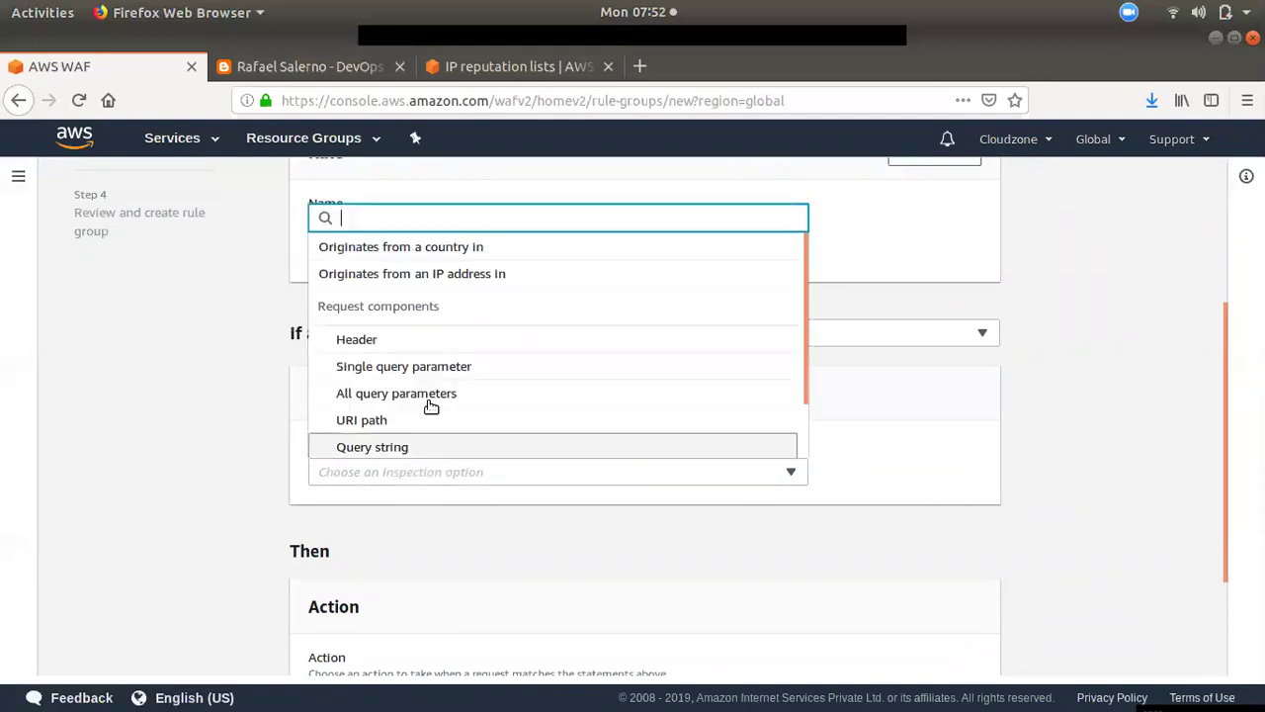
scroll(429, 403, "down", 1)
scroll(429, 404, "up", 1)
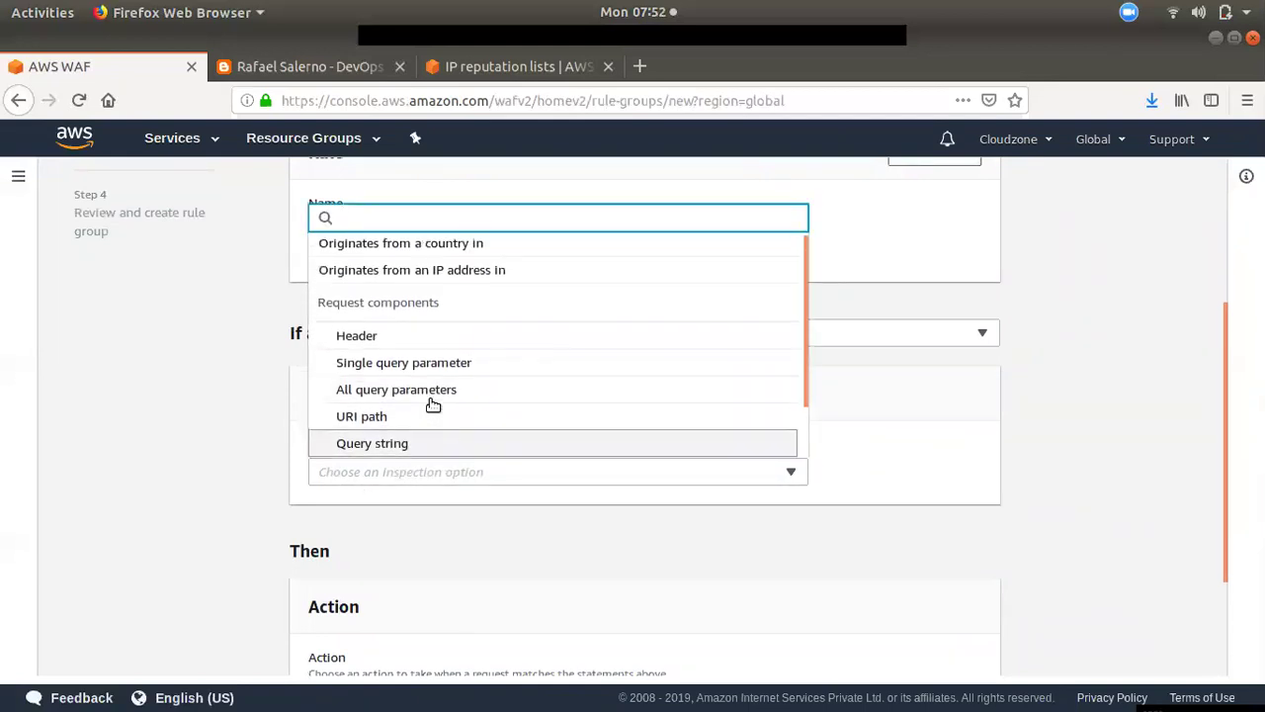
left_click(495, 278)
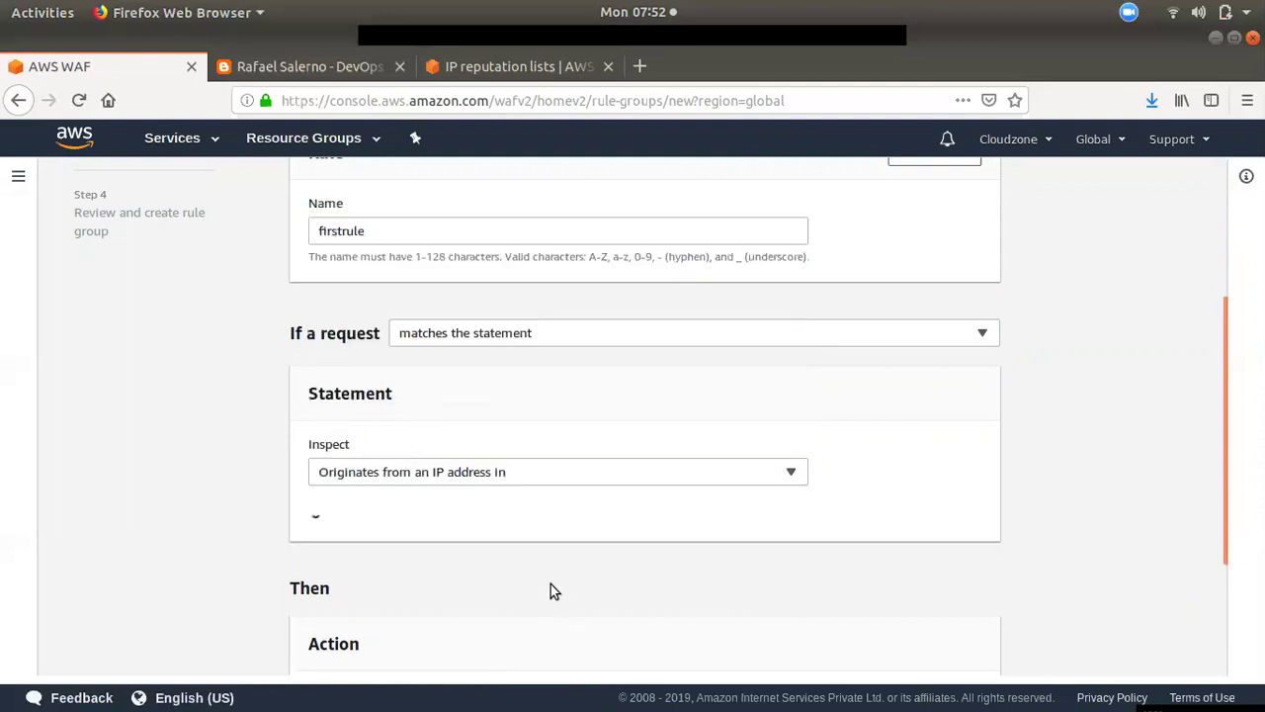
left_click(394, 549)
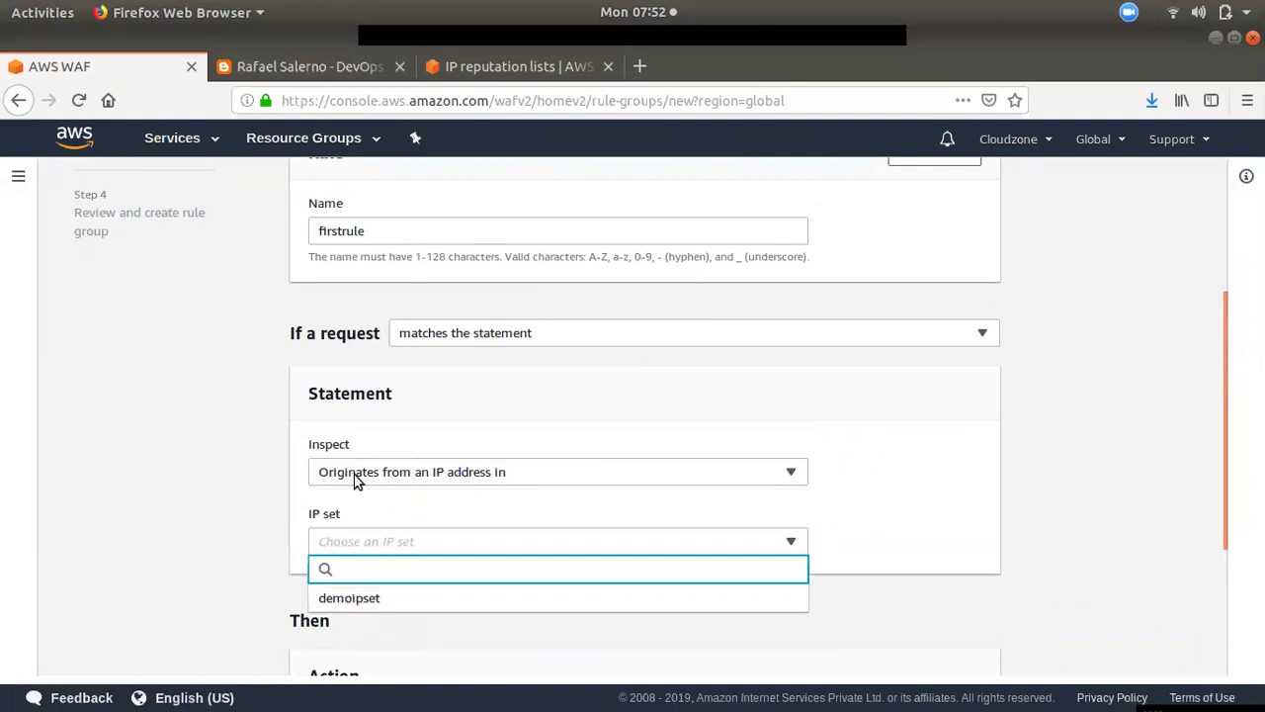
left_click(392, 599)
scroll(438, 672, "down", 3)
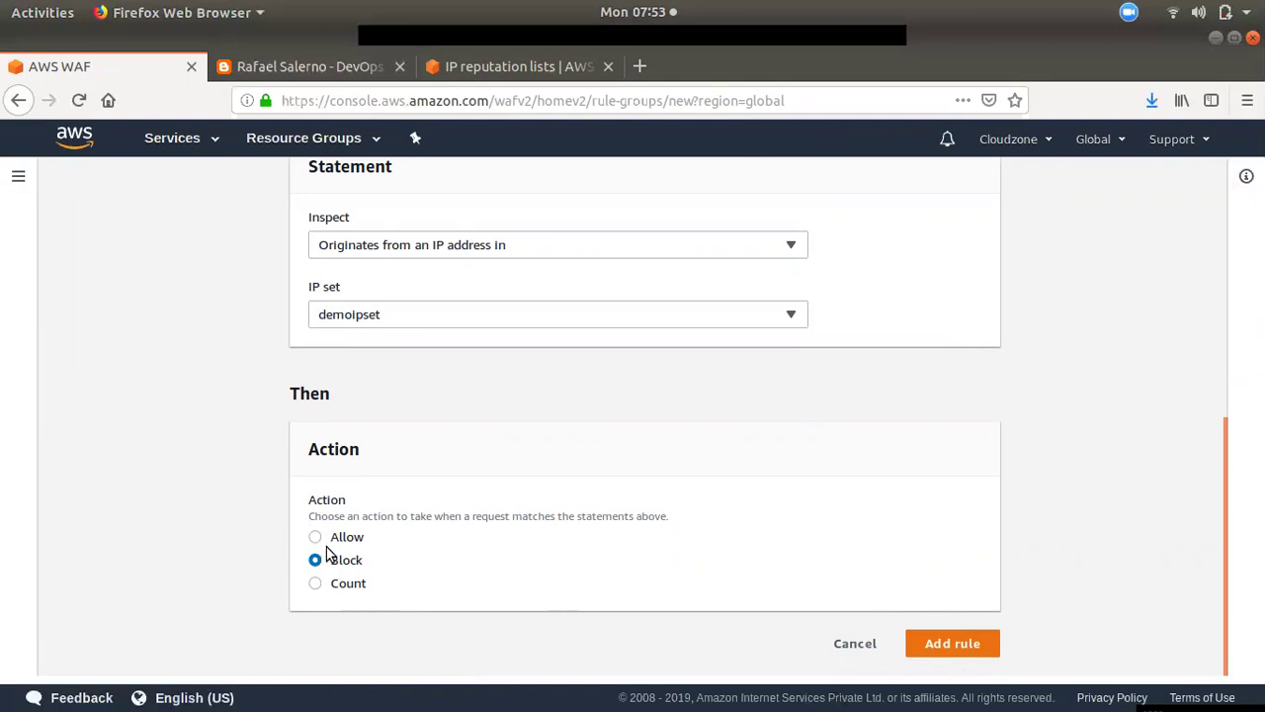
left_click(978, 643)
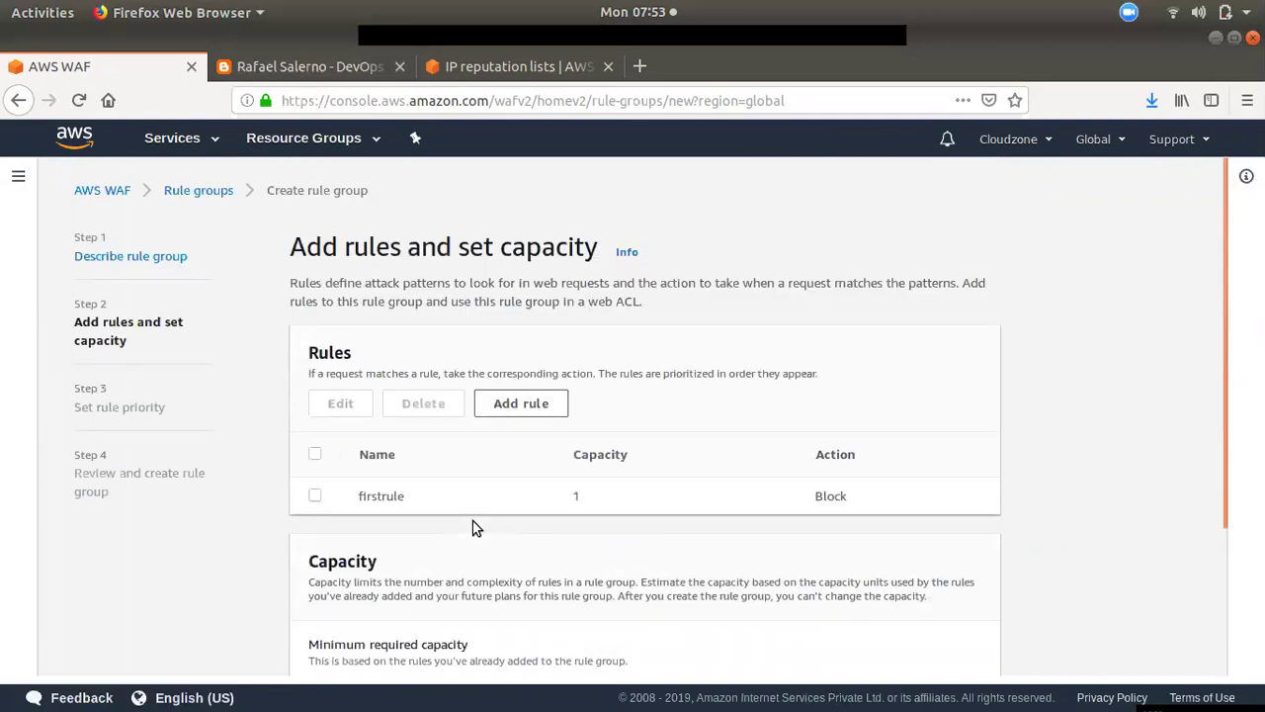
Keep the capacity at 1 and the rule priority as listed, review the details, and create the rule group.
scroll(473, 527, "down", 3)
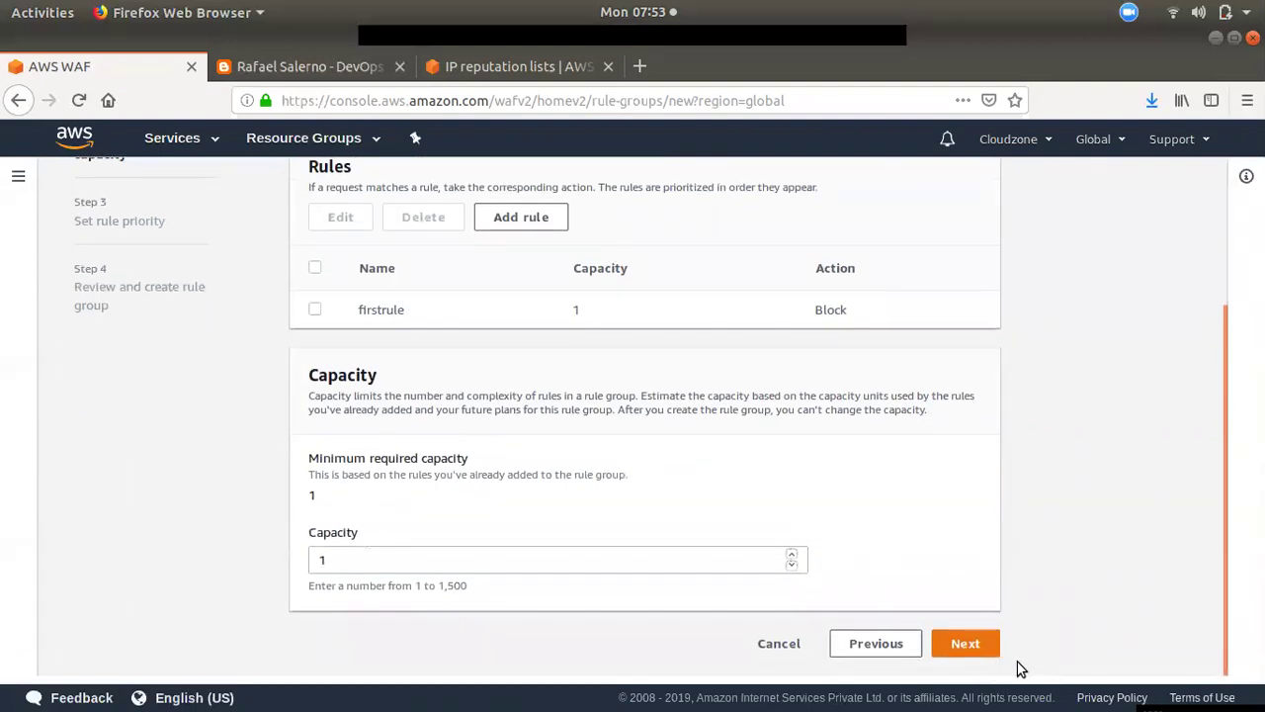
left_click(991, 649)
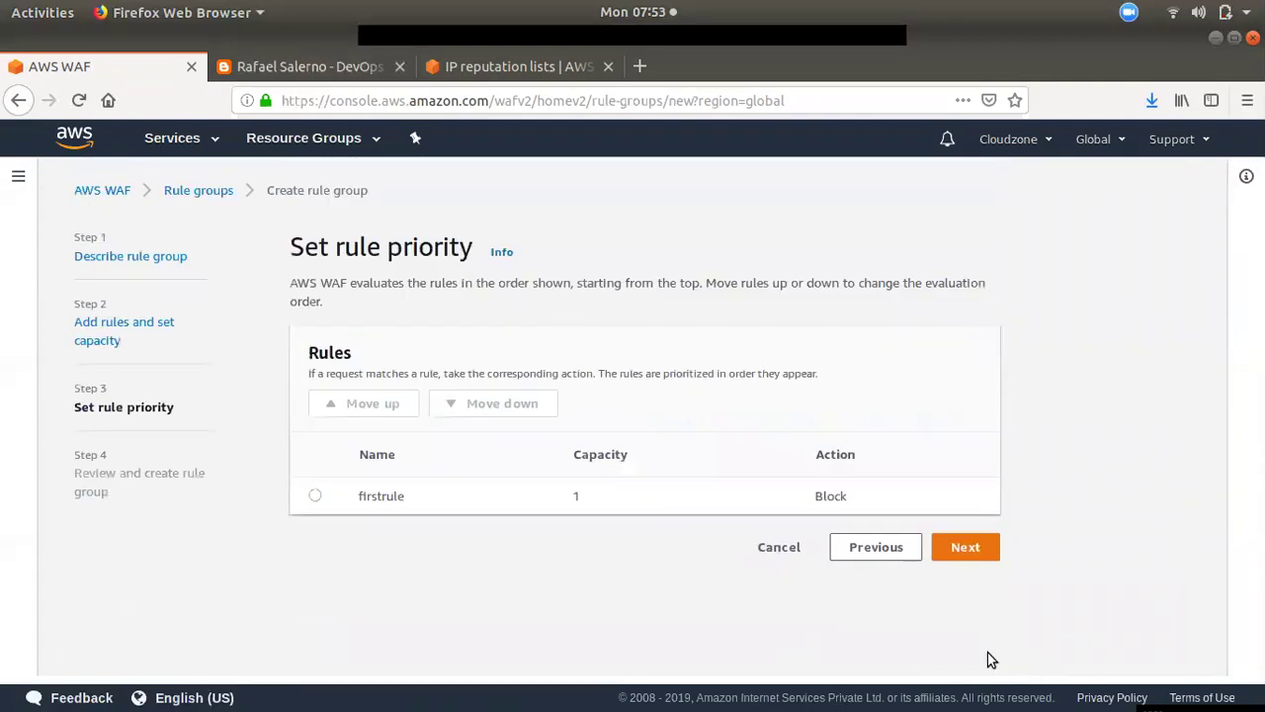
left_click(974, 553)
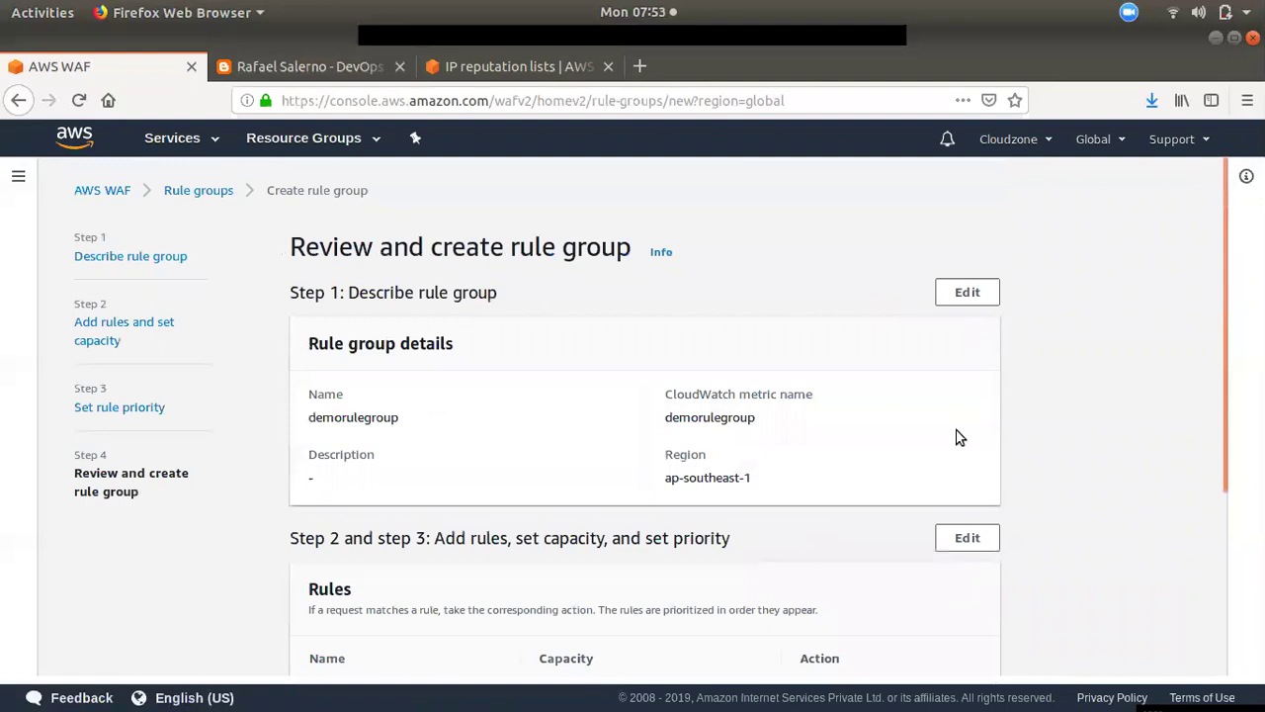
scroll(957, 437, "down", 4)
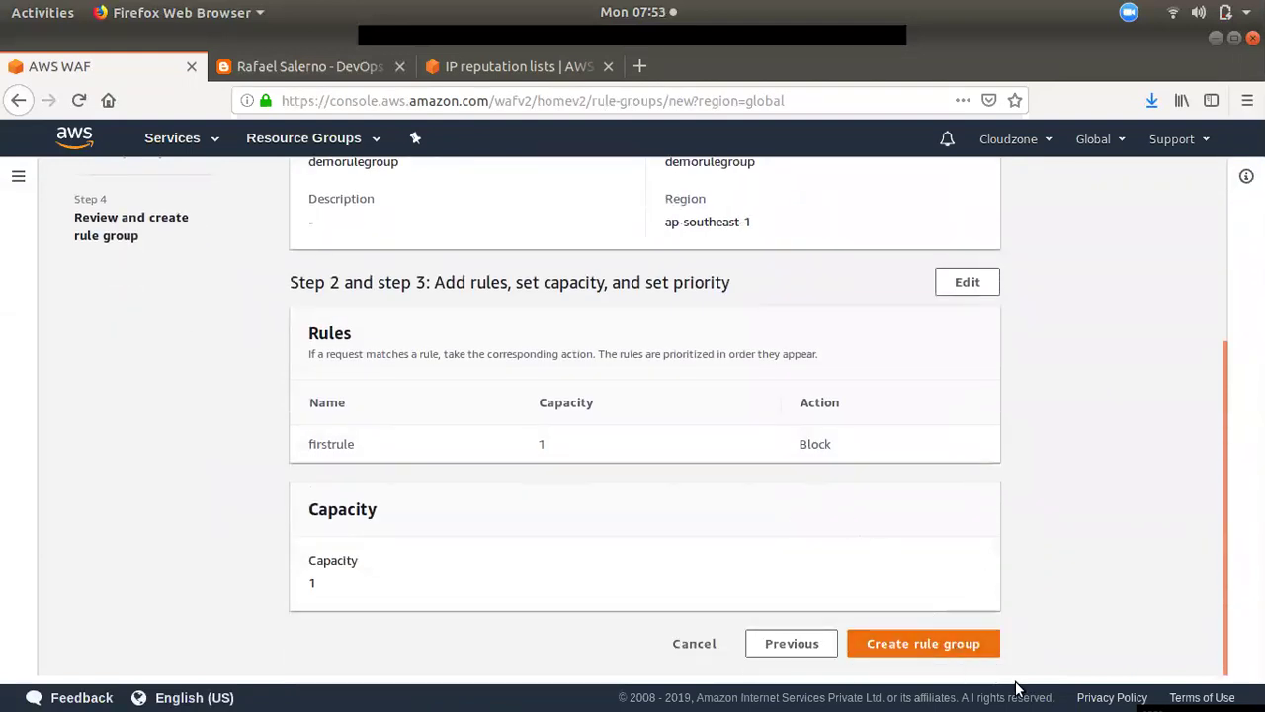
left_click(971, 647)
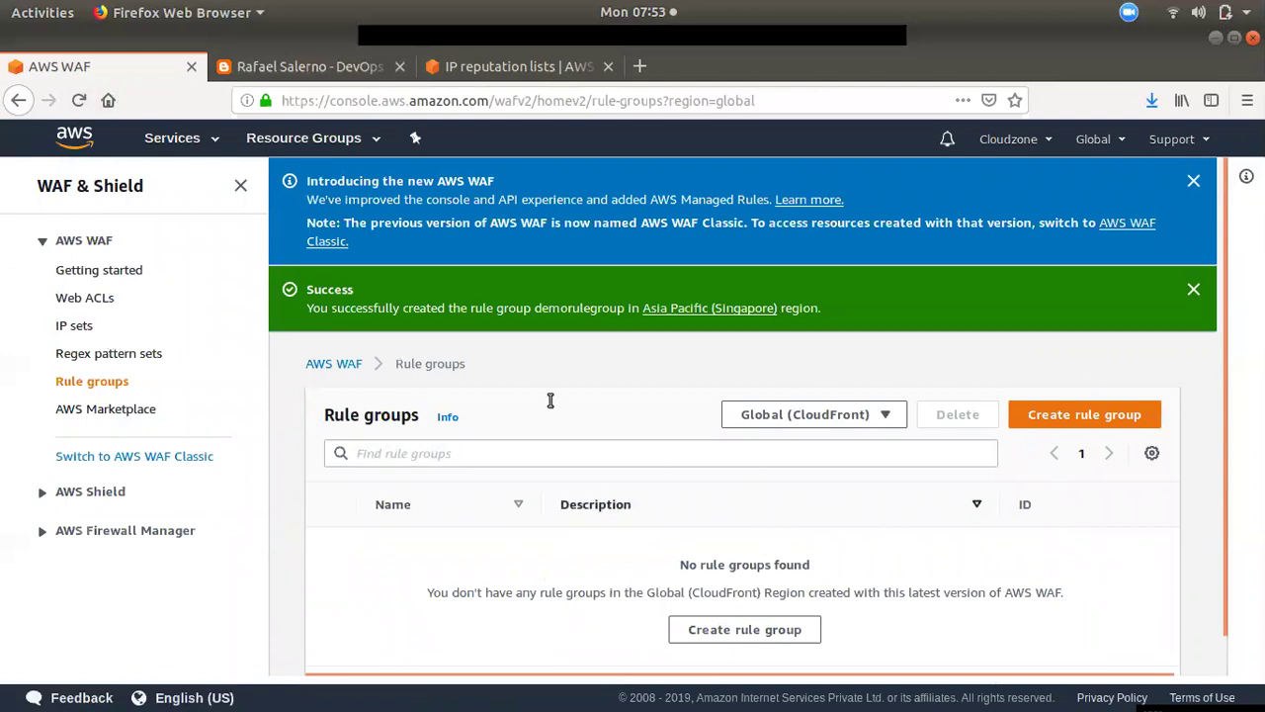
Refresh the rule groups list and show the rule groups of the Asia Pacific (Singapore) region.
left_click(79, 100)
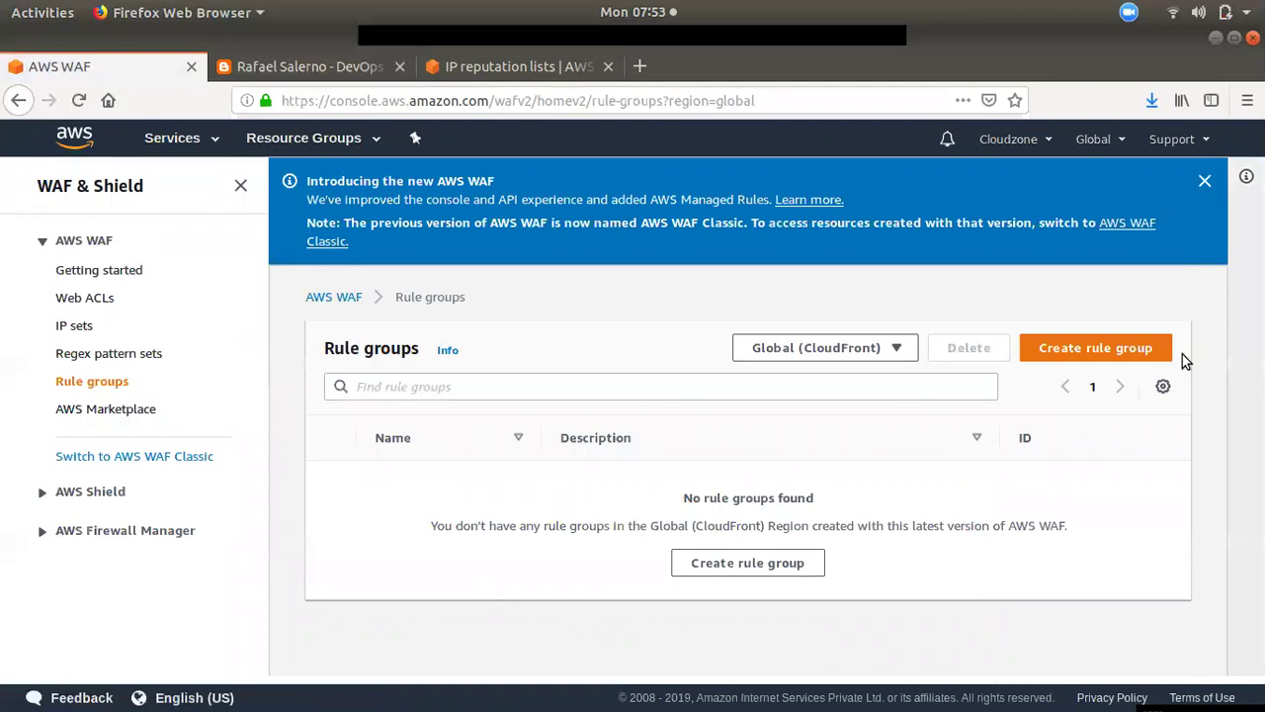
left_click(1200, 182)
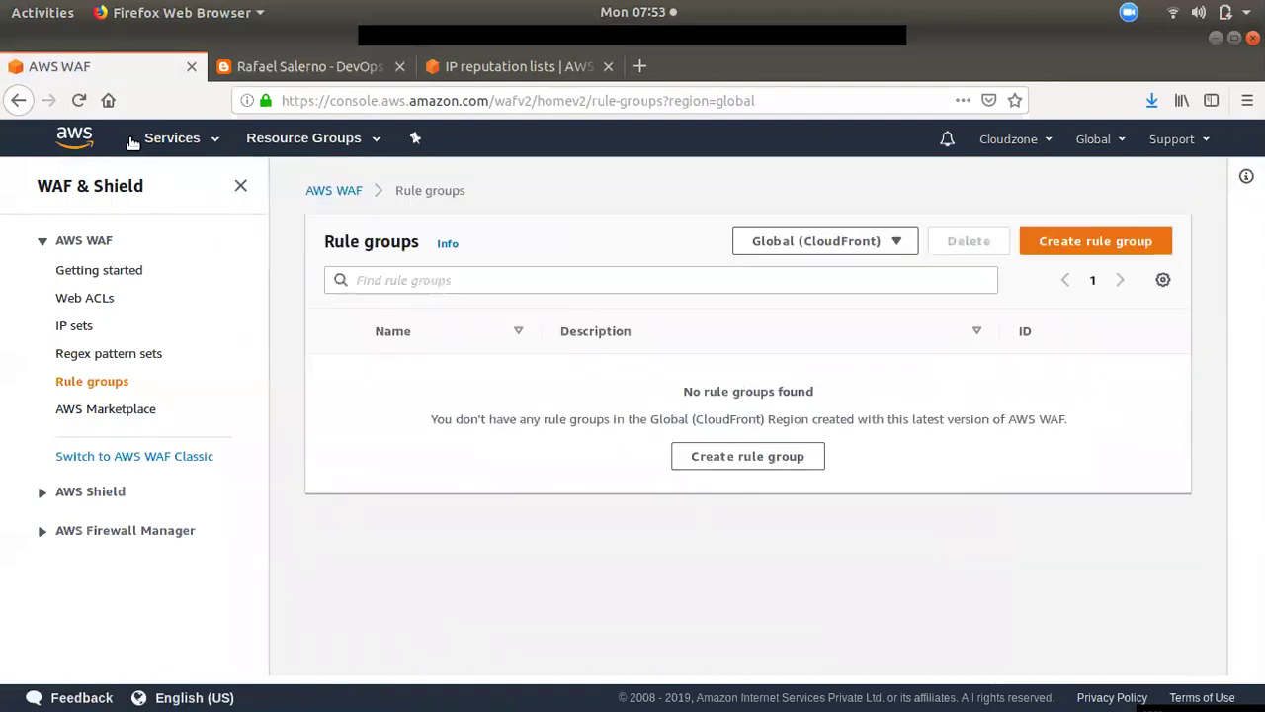
left_click(78, 100)
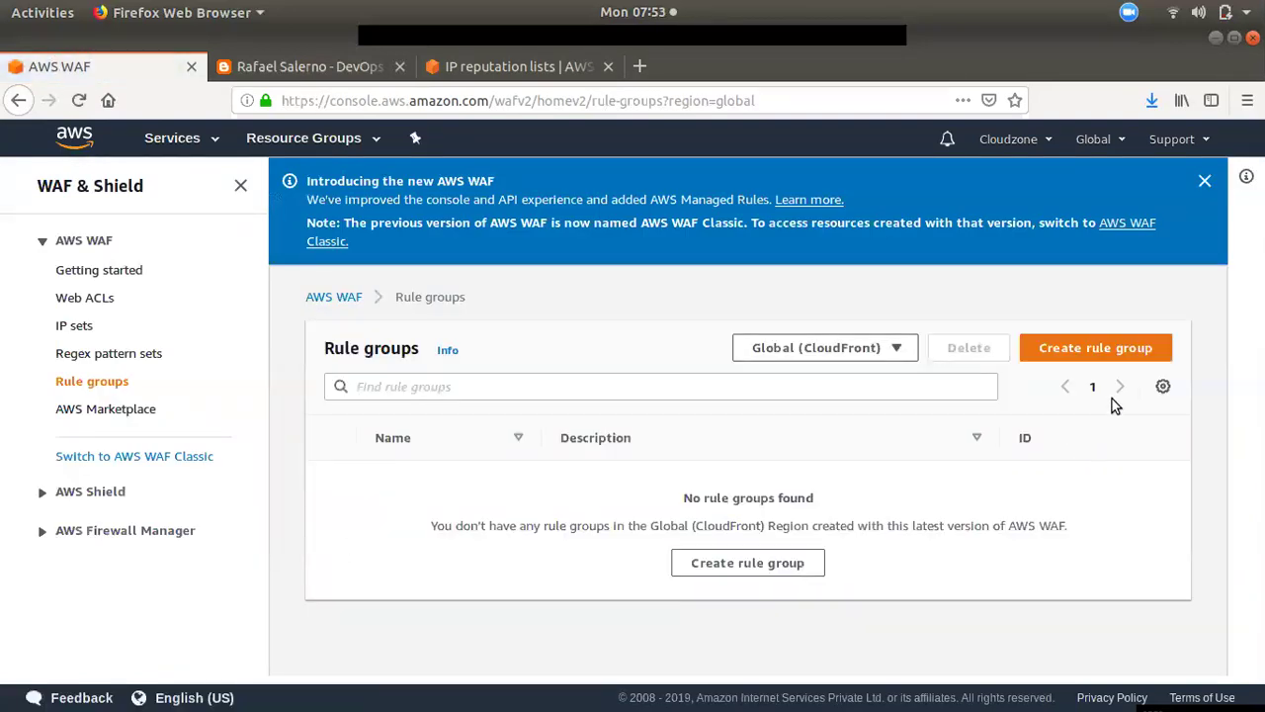
left_click(866, 347)
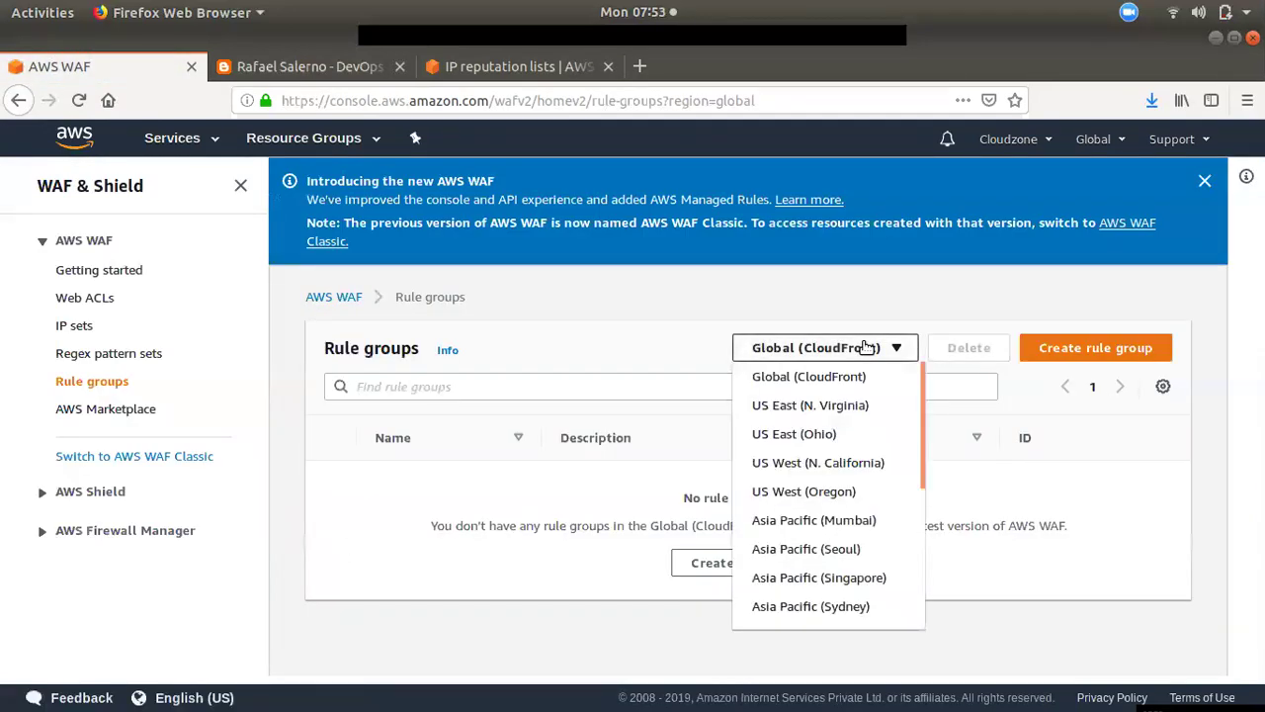
left_click(863, 585)
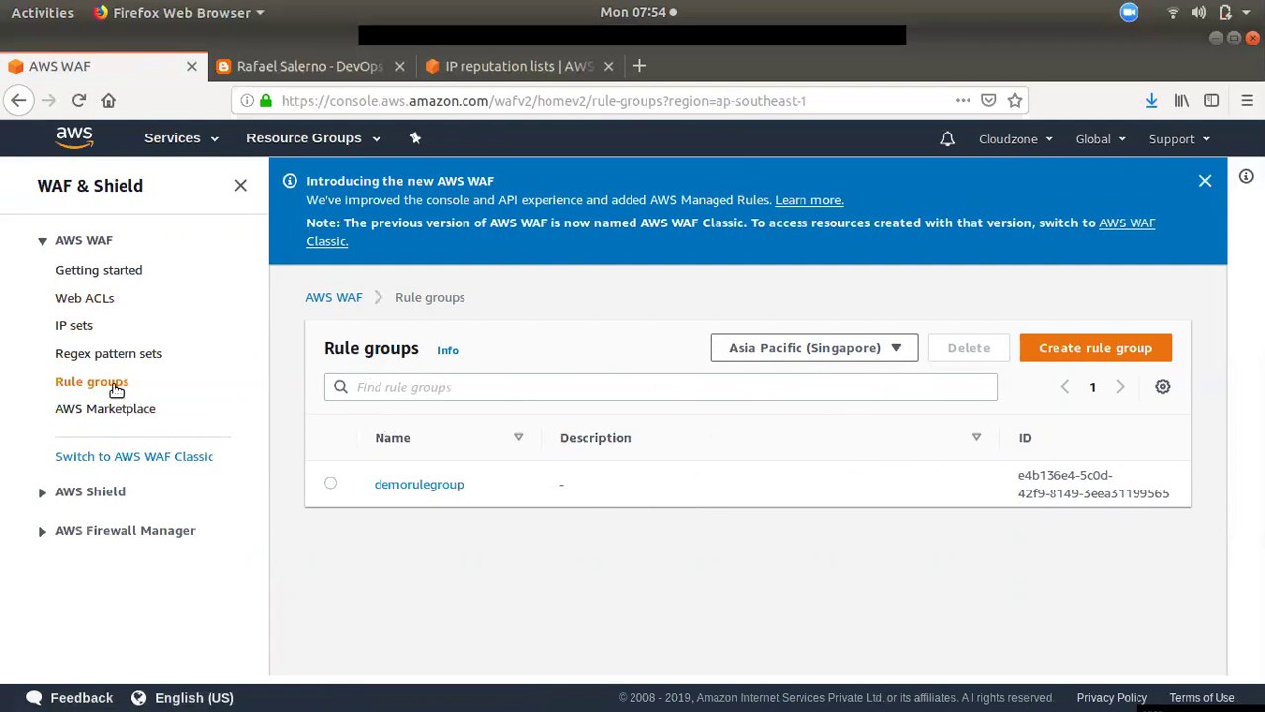
Open a new web ACL form, examine its resource type, region and associated resources settings, and leave it without creating anything.
left_click(86, 297)
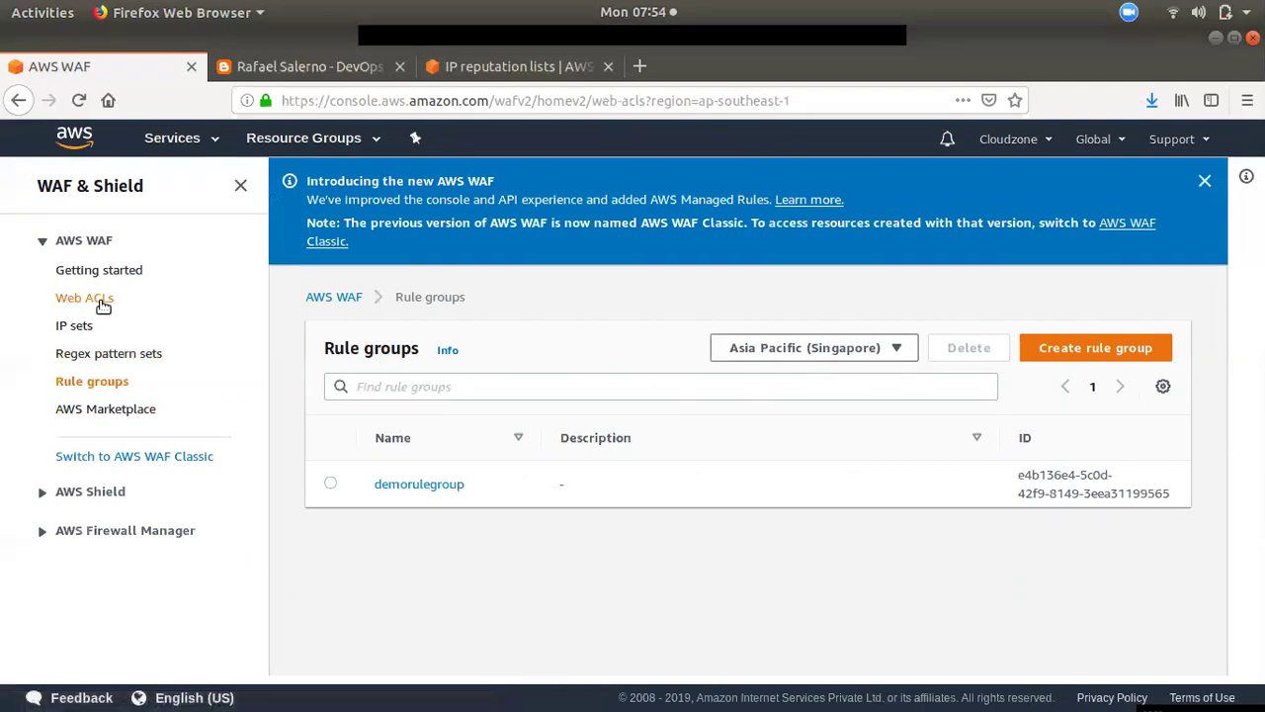
left_click(1088, 357)
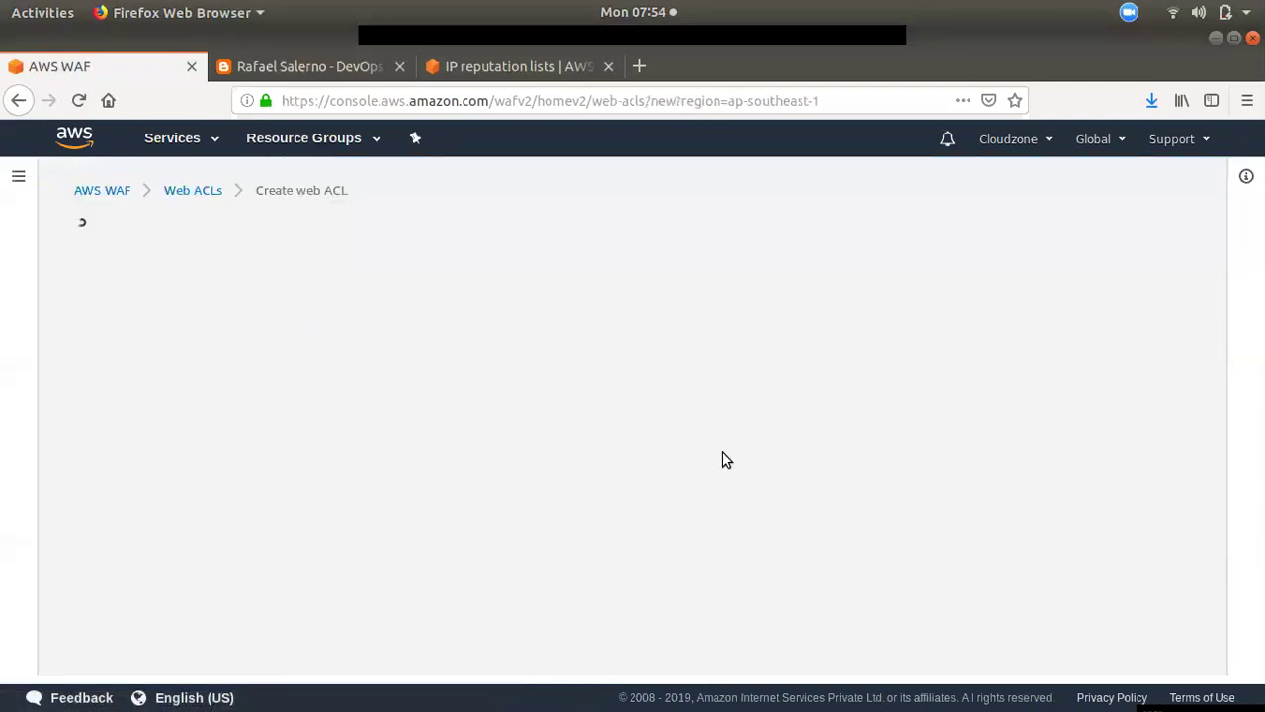
scroll(425, 534, "down", 3)
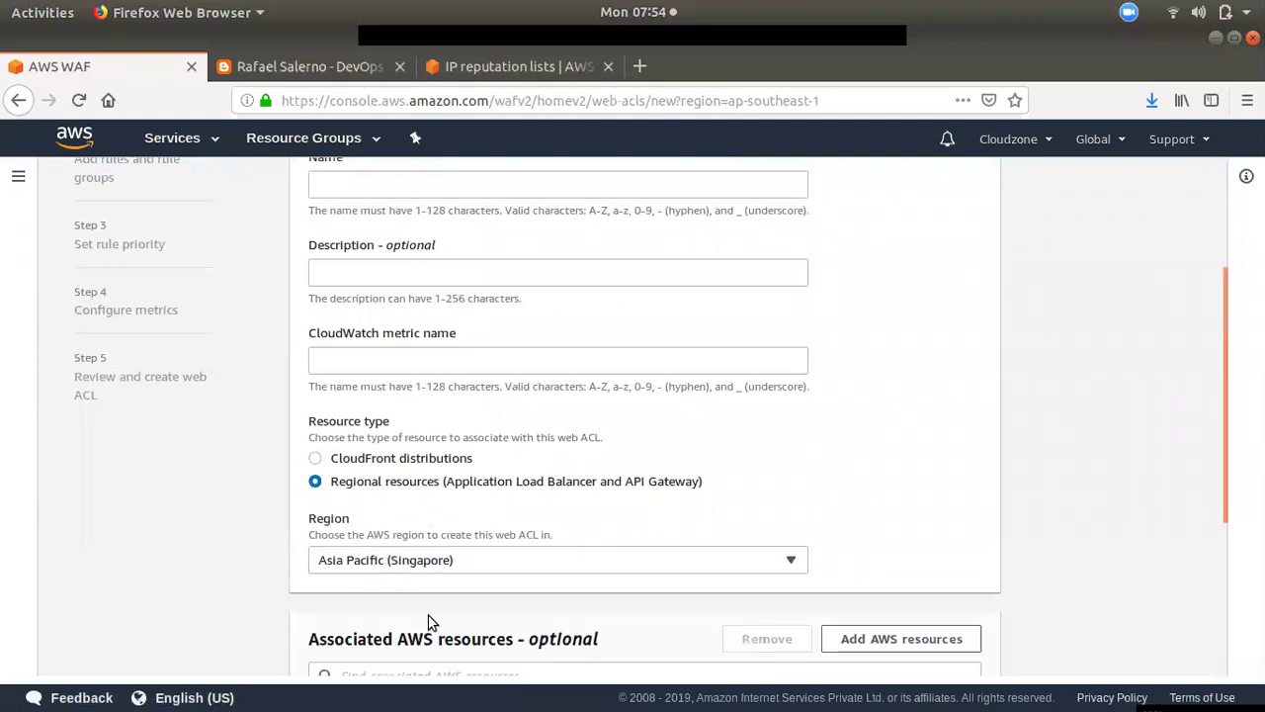
scroll(431, 621, "down", 3)
scroll(486, 418, "up", 2)
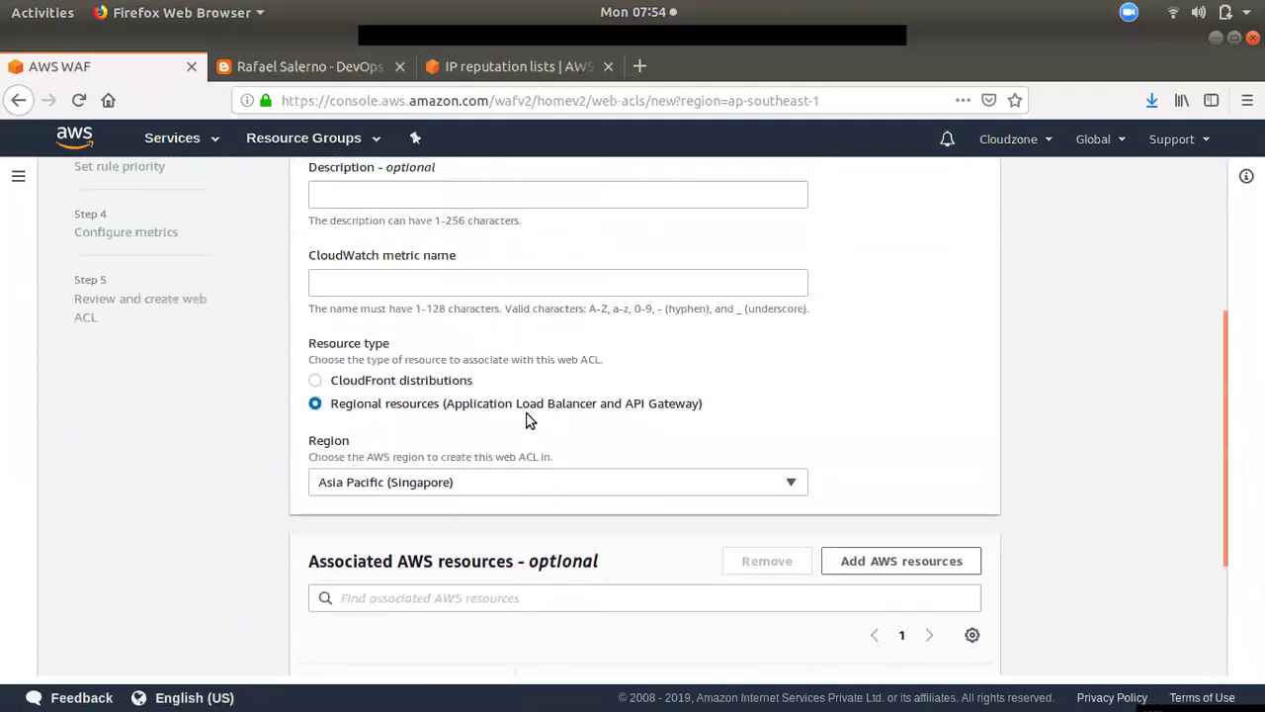
scroll(424, 339, "up", 3)
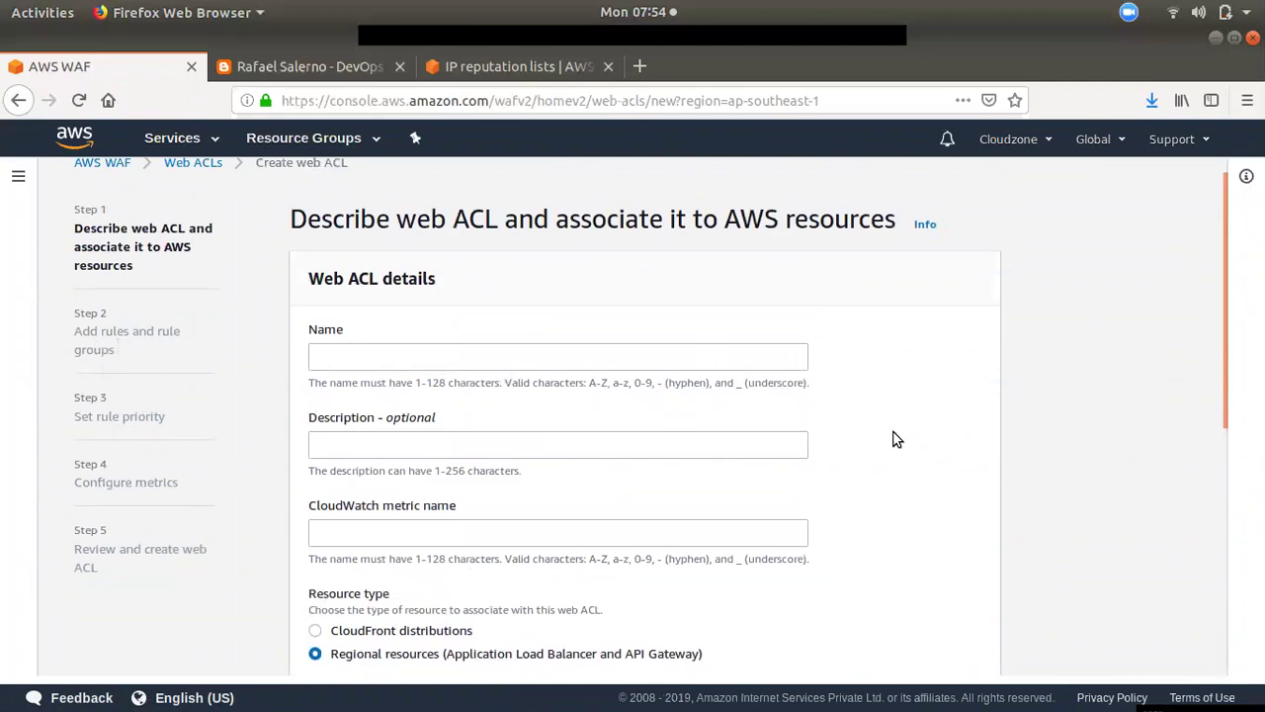
scroll(998, 598, "down", 5)
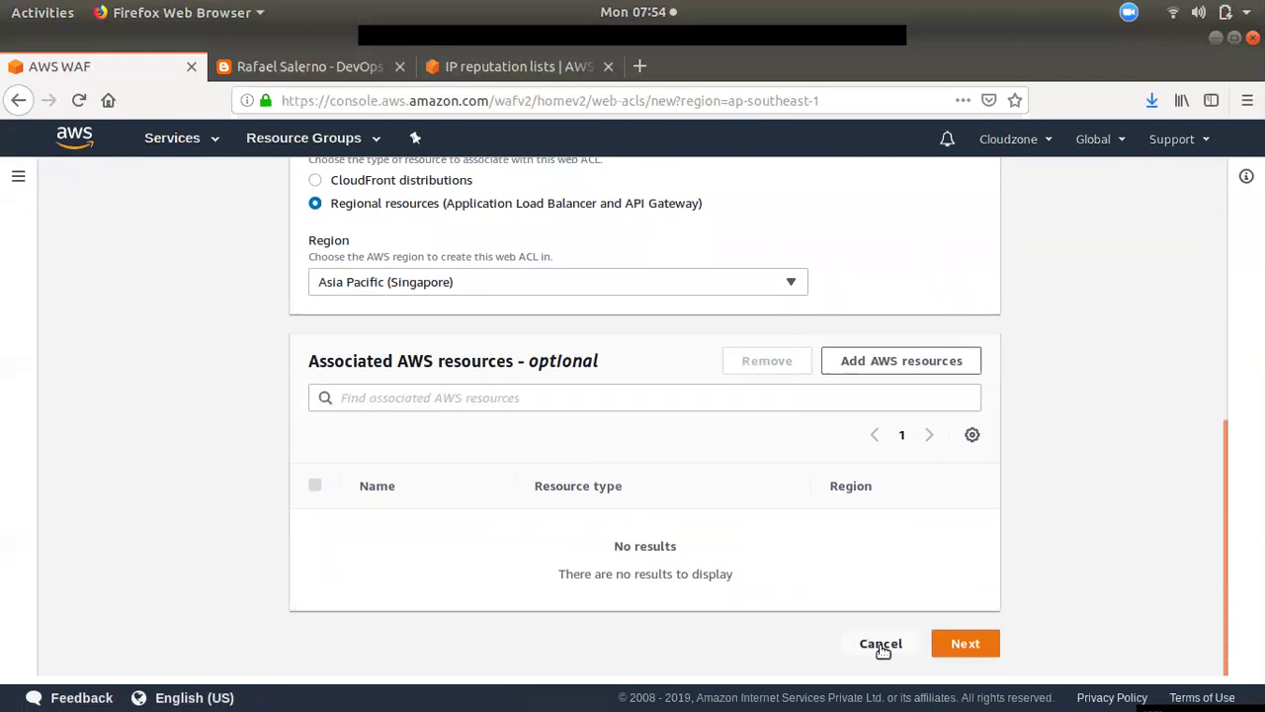
left_click(882, 647)
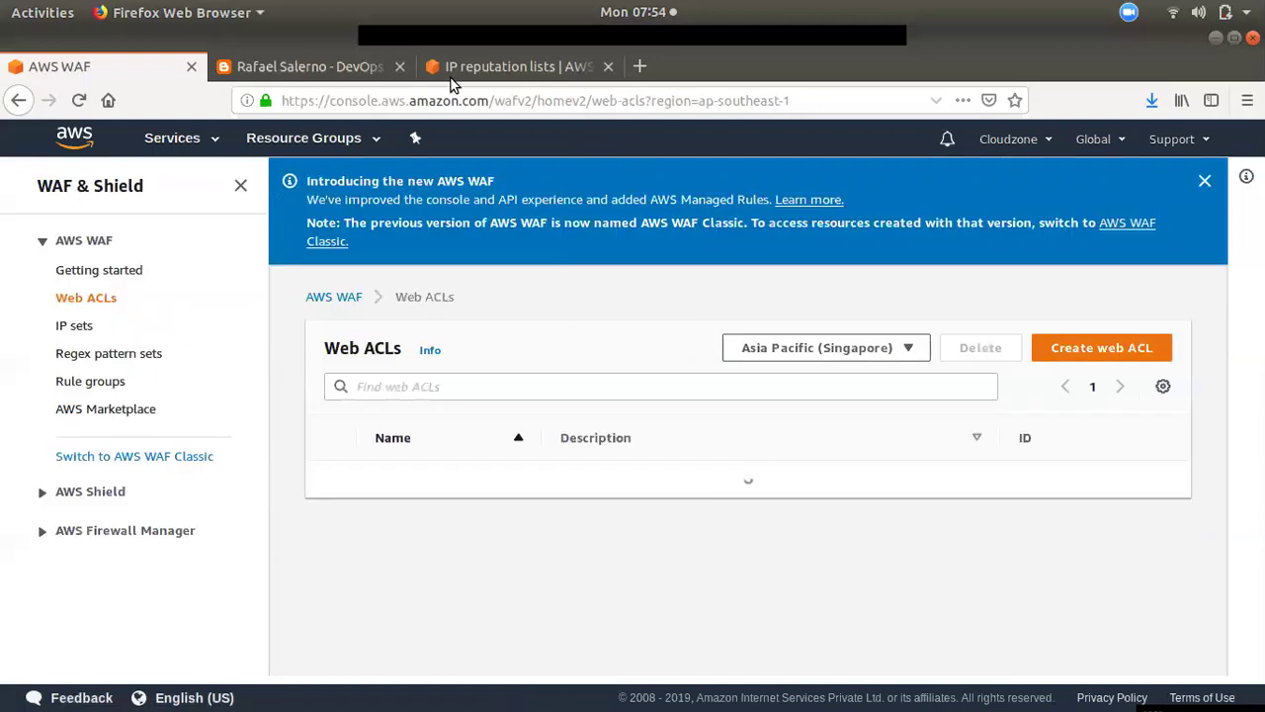
Switch to the AWS security blog post and examine the DDoS-resilient reference architecture and the CloudWatch metrics tables.
left_click(265, 65)
scroll(435, 386, "up", 15)
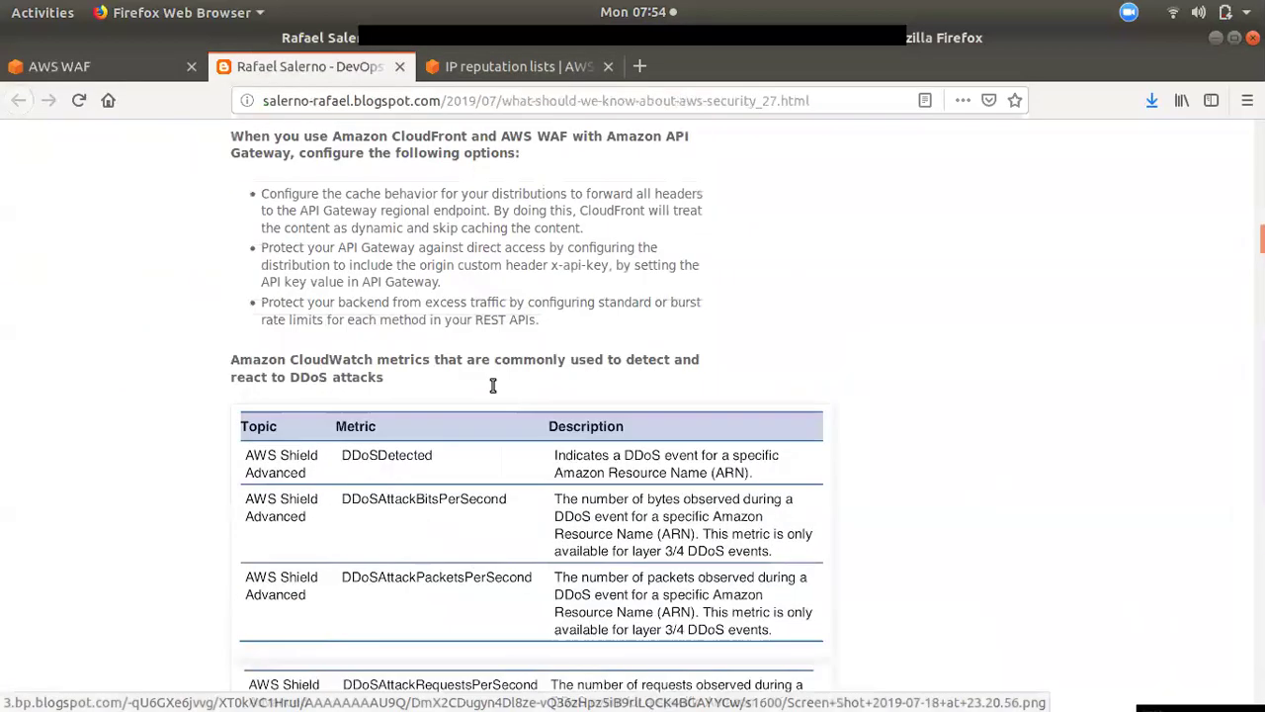
scroll(361, 427, "up", 3)
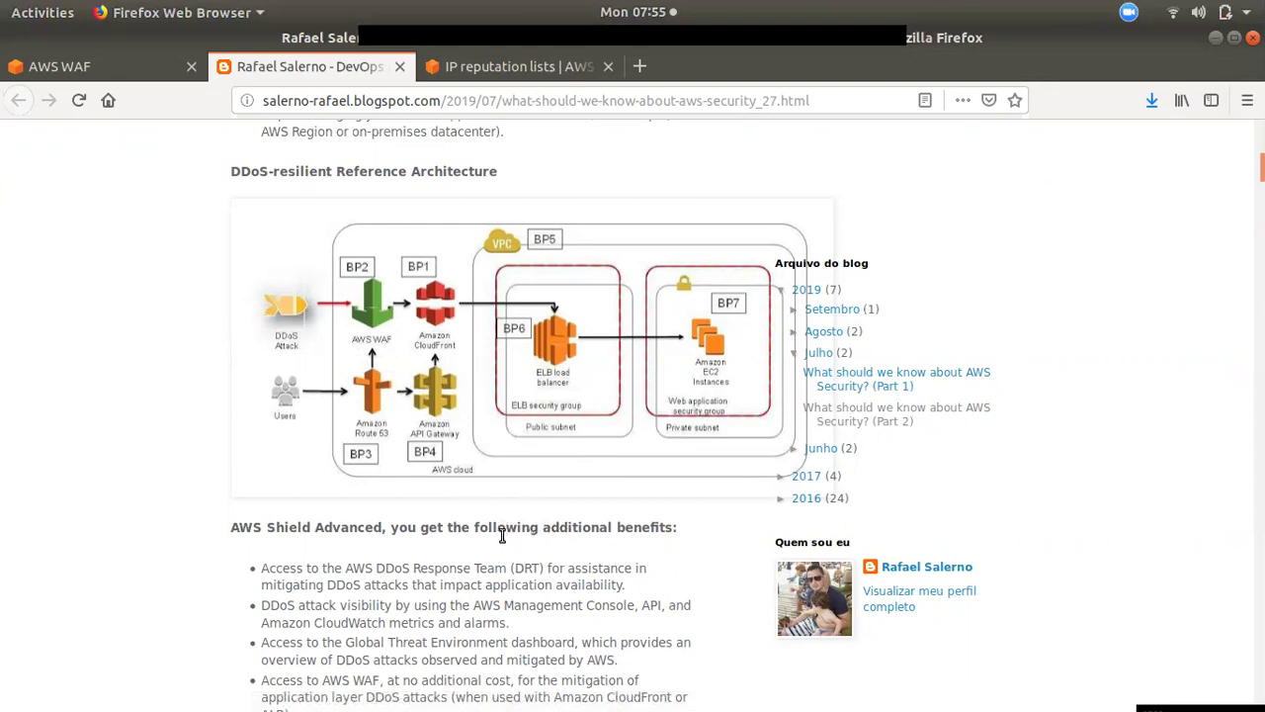
scroll(502, 534, "down", 10)
scroll(443, 524, "down", 15)
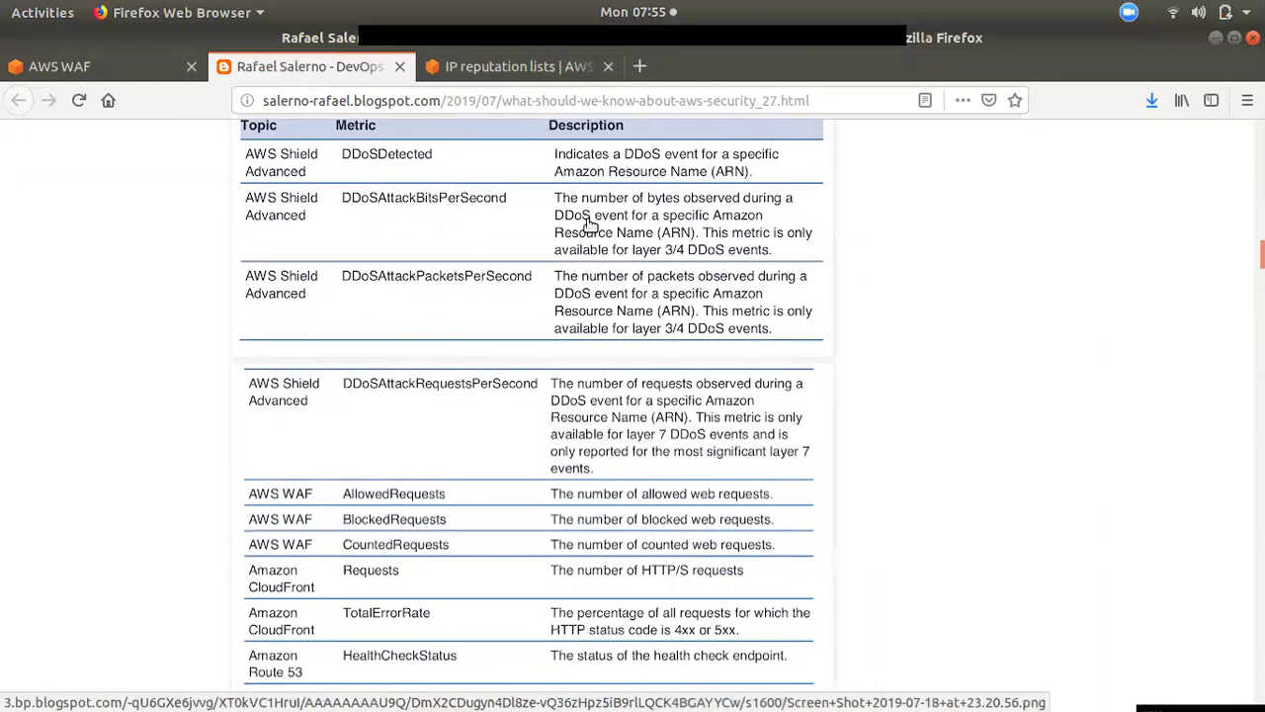
scroll(518, 523, "down", 4)
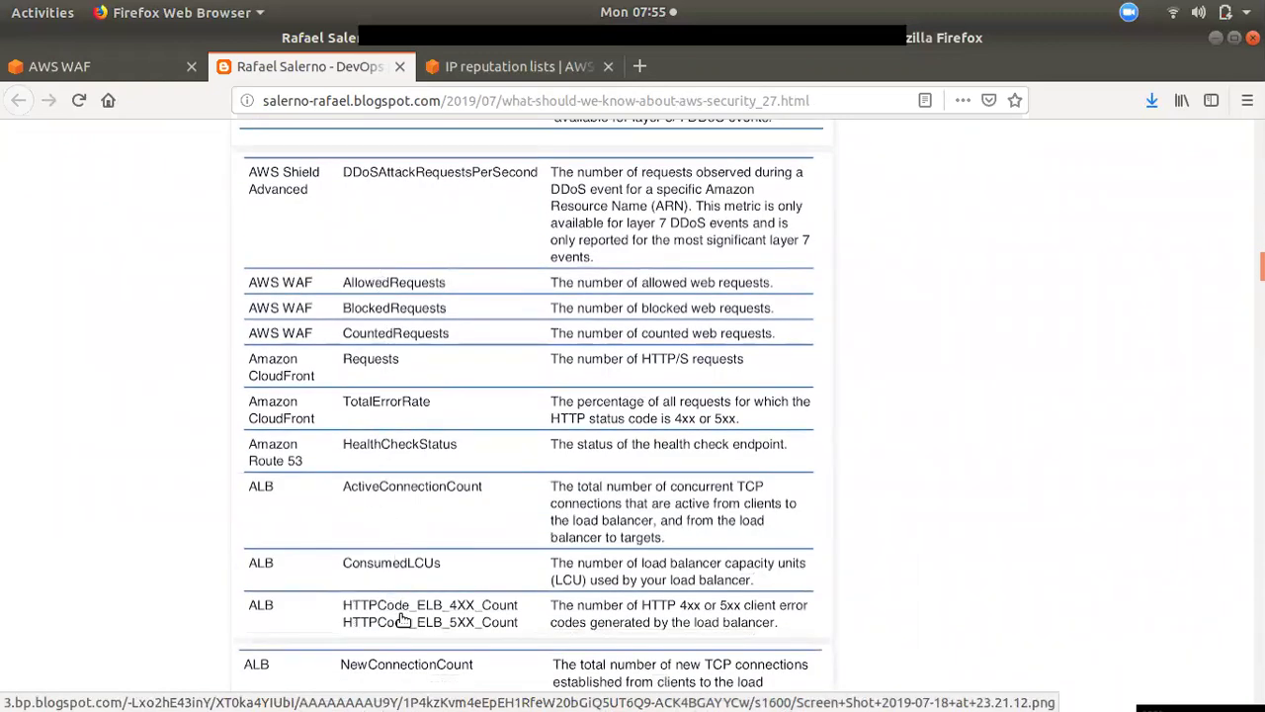
Examine the CloudWatch DDoS metrics for Shield Advanced, AWS WAF, CloudFront, Route 53 and ALB, and return to the AWS WAF console.
scroll(405, 629, "down", 4)
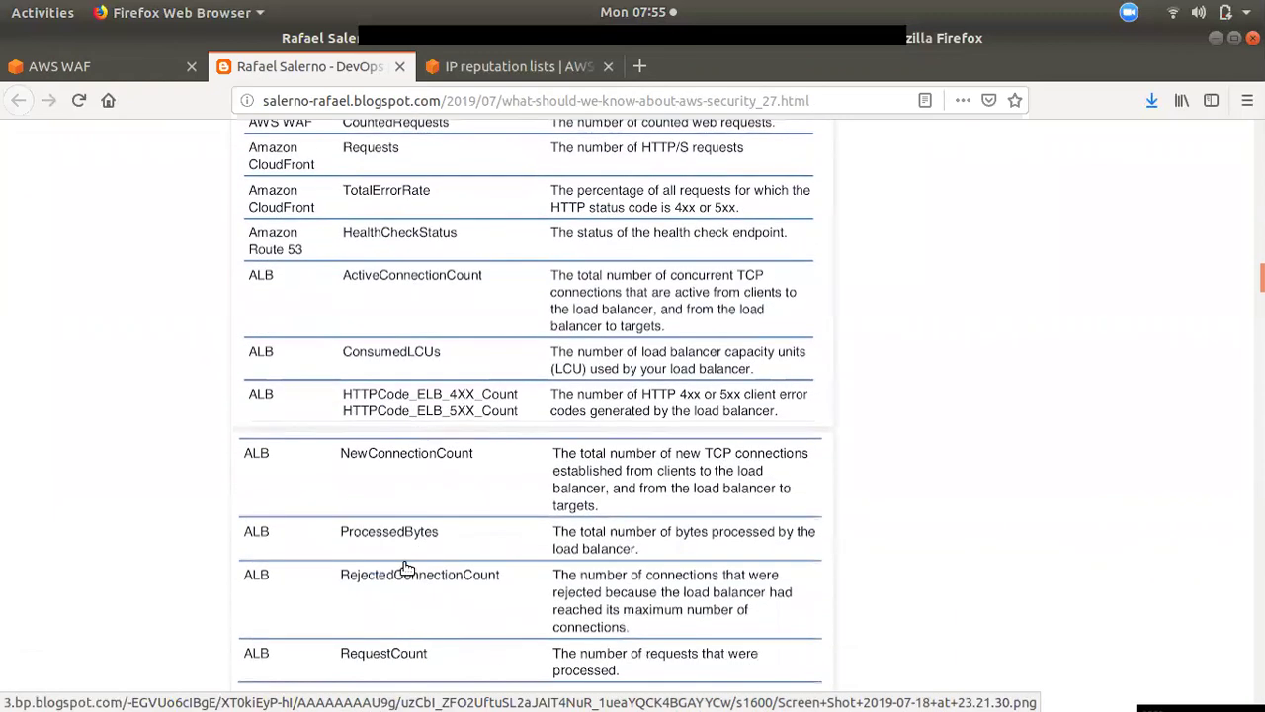
scroll(408, 568, "down", 2)
scroll(425, 514, "up", 3)
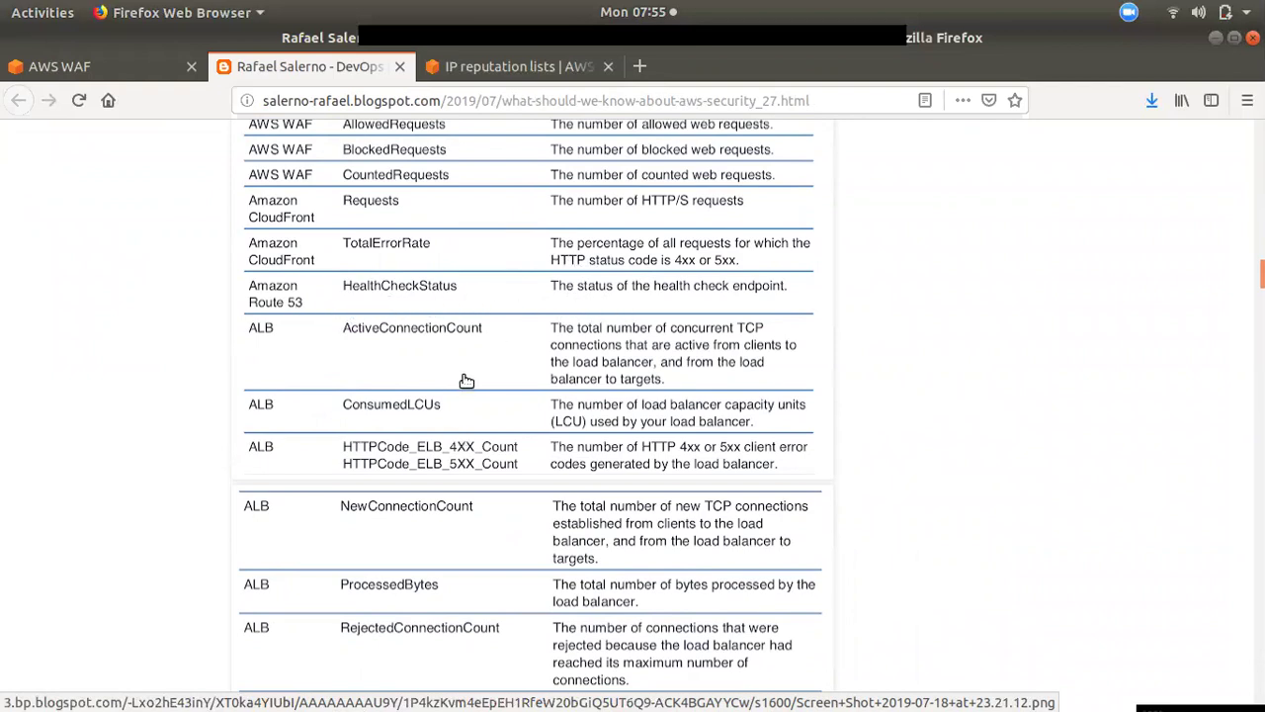
scroll(483, 406, "up", 10)
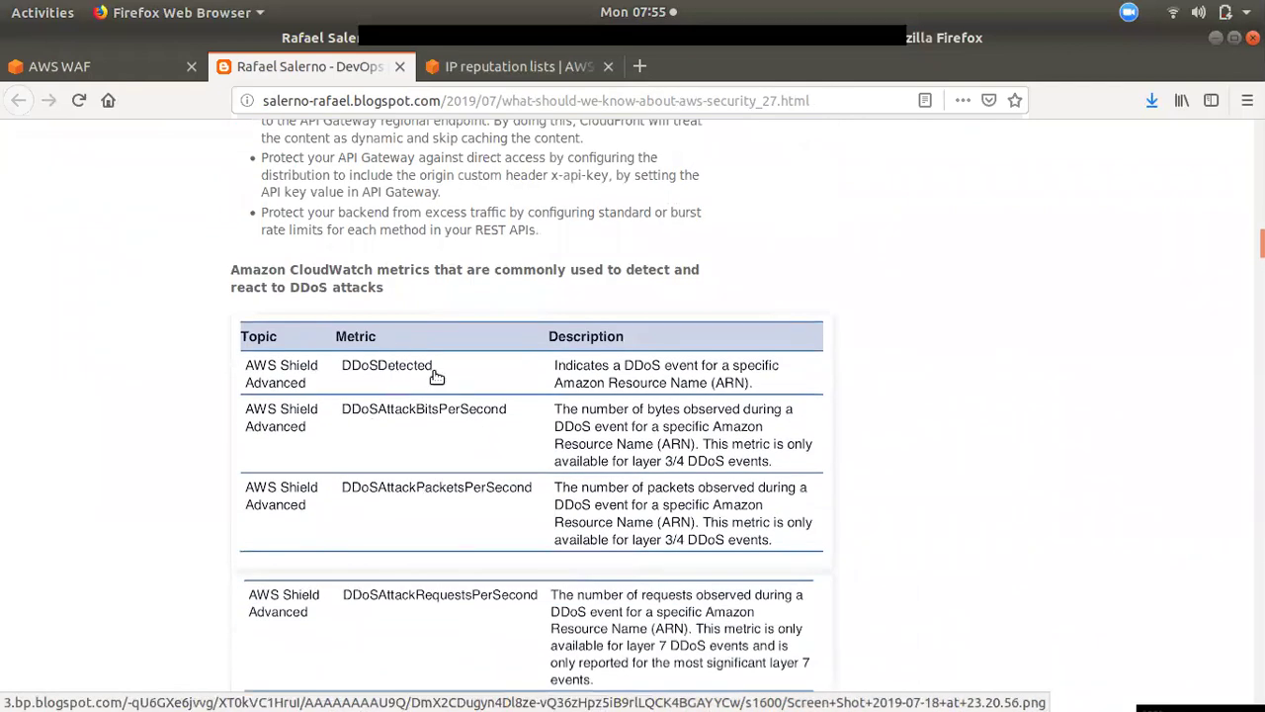
scroll(414, 569, "down", 5)
scroll(414, 576, "up", 2)
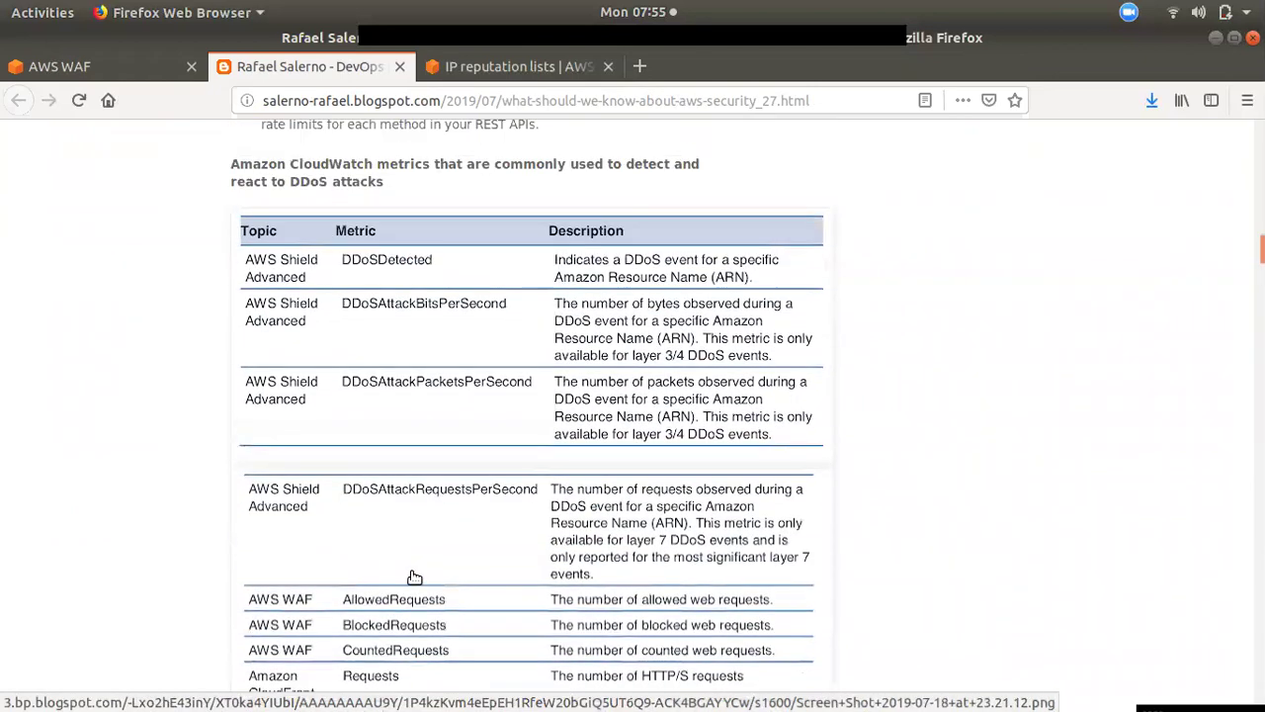
scroll(533, 592, "down", 4)
scroll(711, 503, "down", 4)
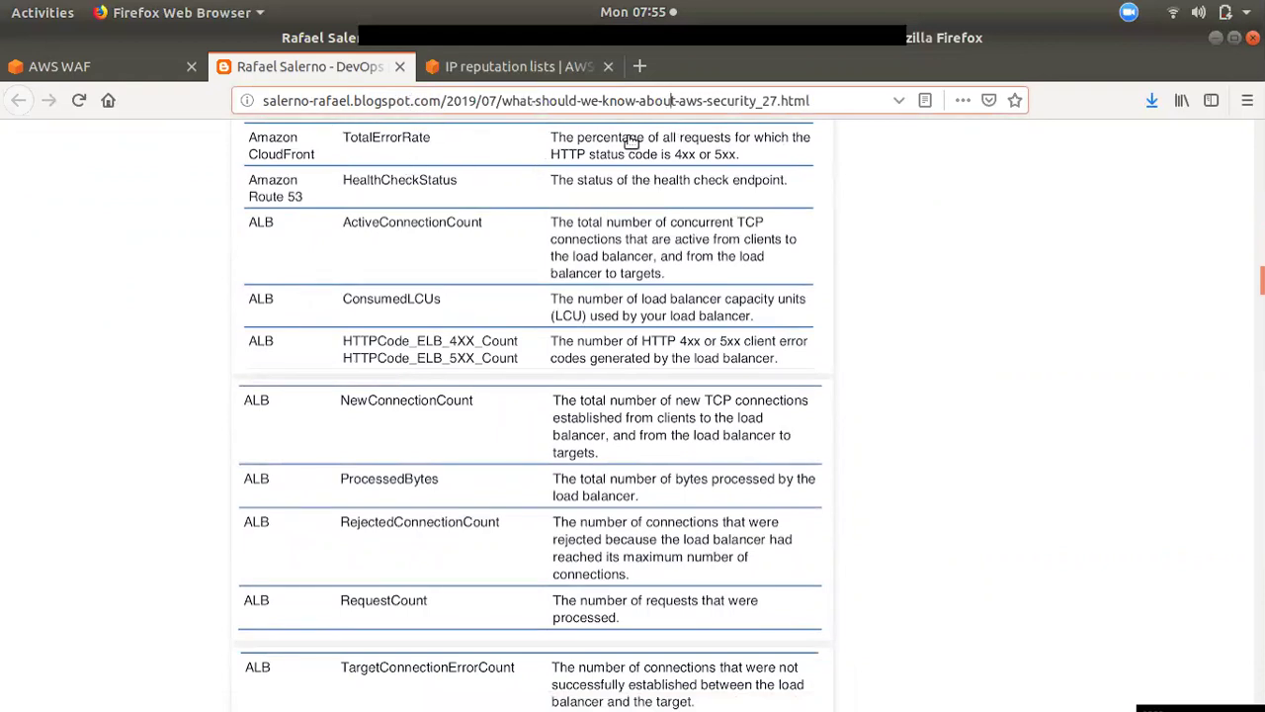
key("ctrl+shift+Tab")
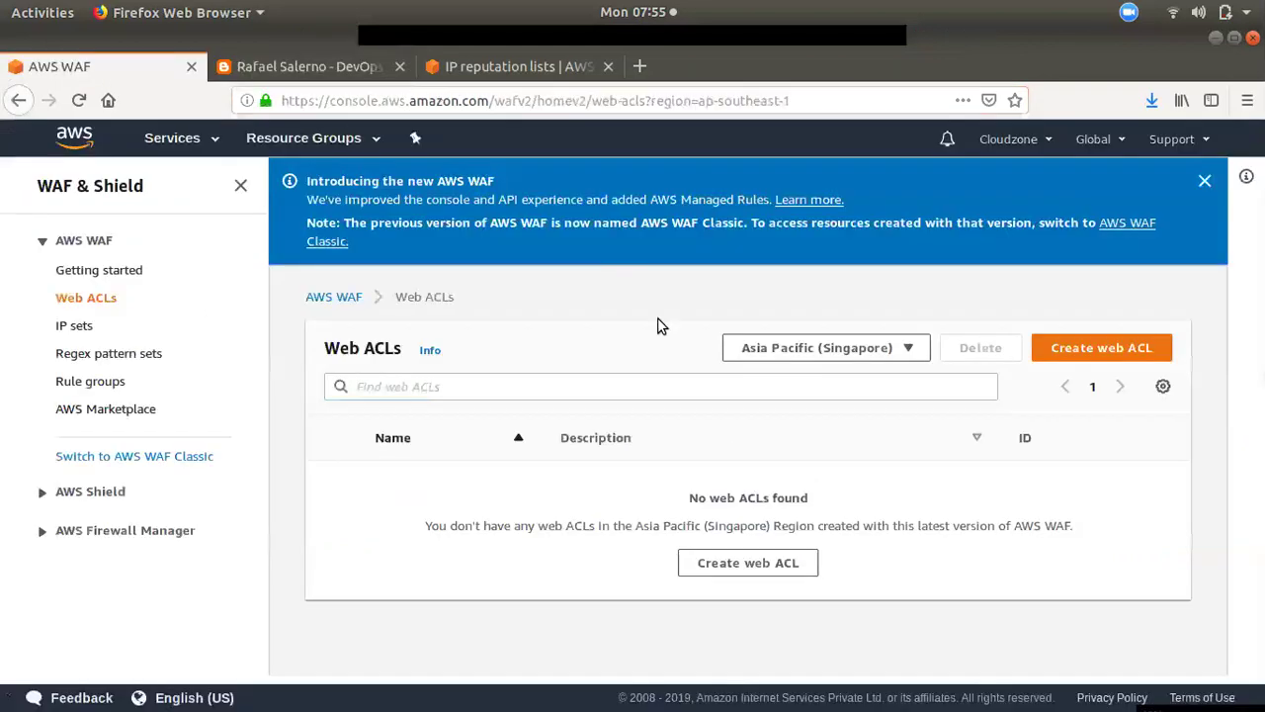